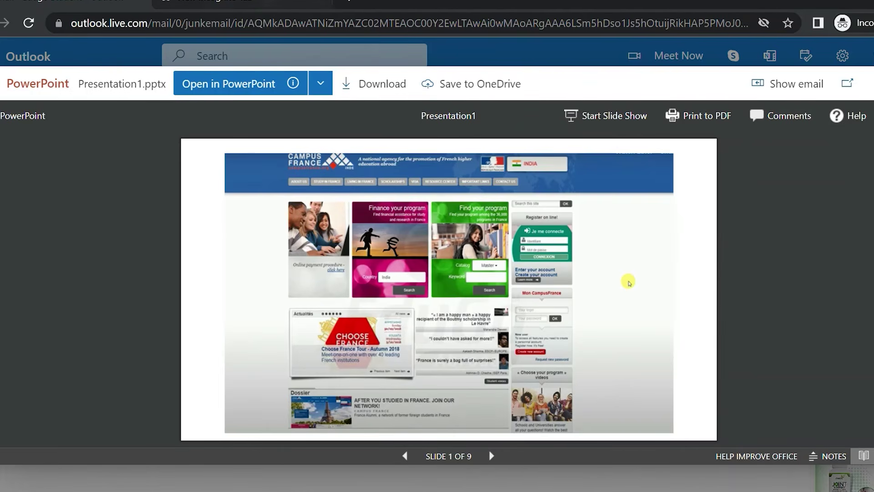
{"action": "key", "text": "ctrl+Tab"}
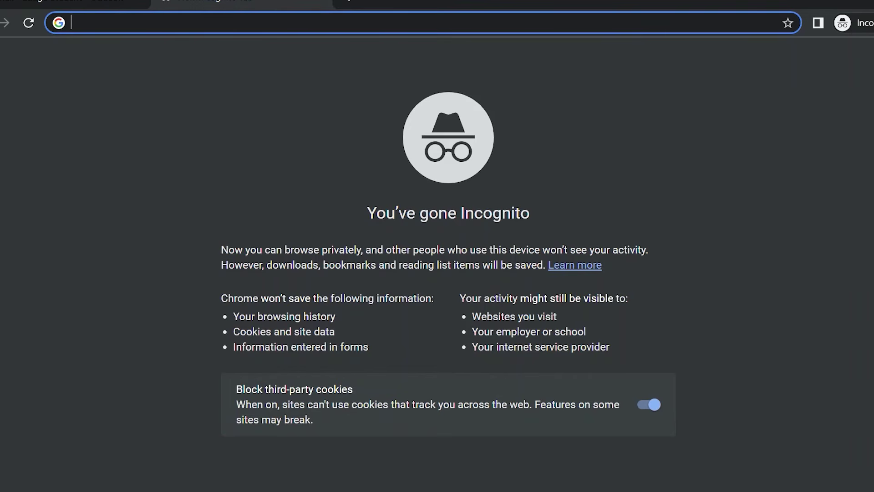
{"action": "type", "text": "www"}
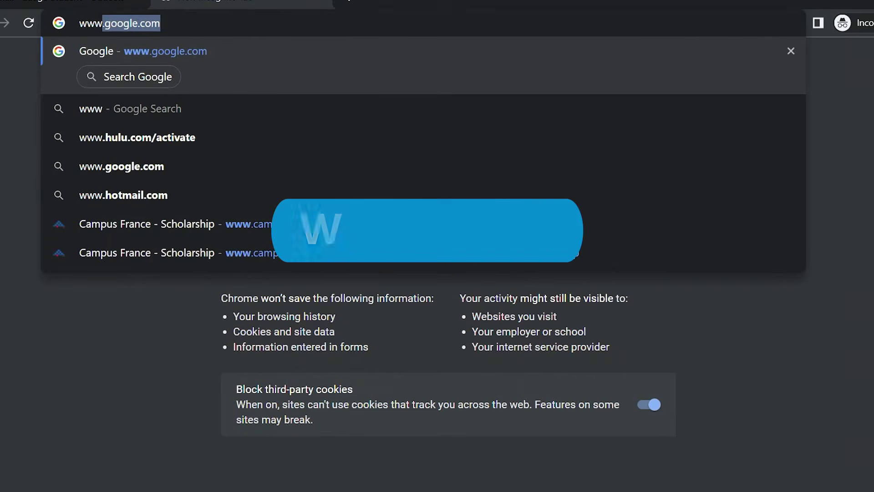
{"action": "type", "text": "."}
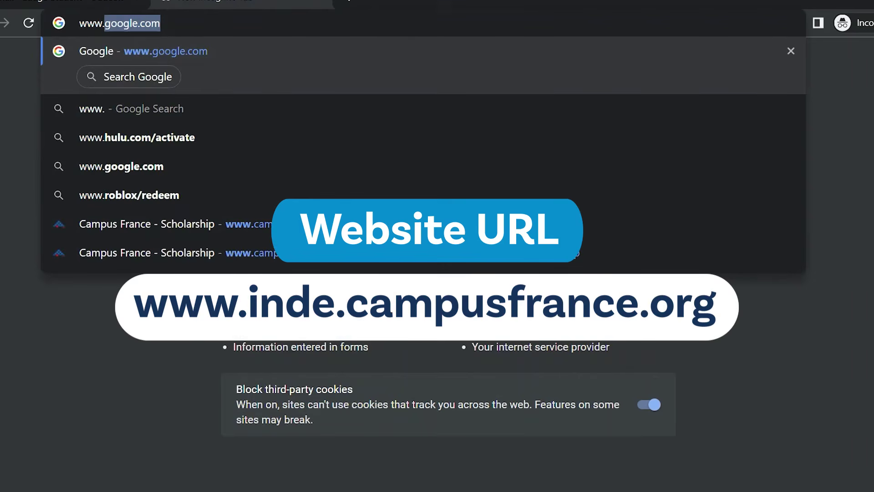
{"action": "type", "text": "inde.c"}
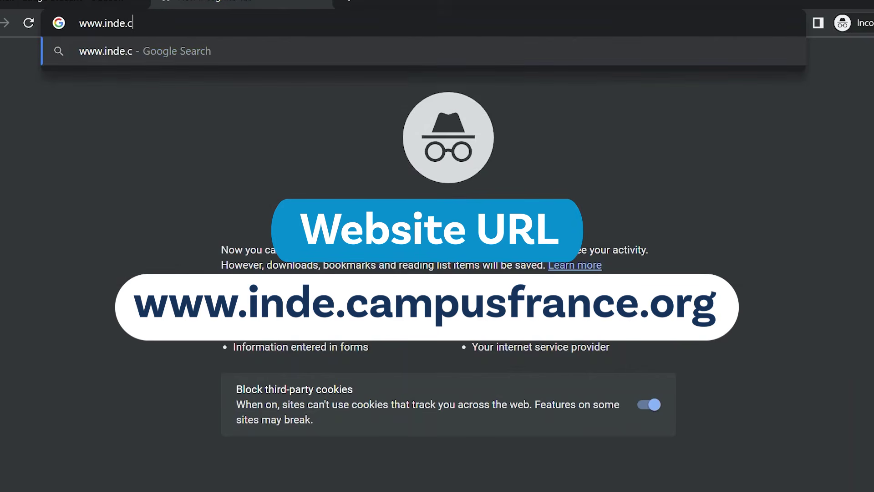
{"action": "type", "text": "ampus"}
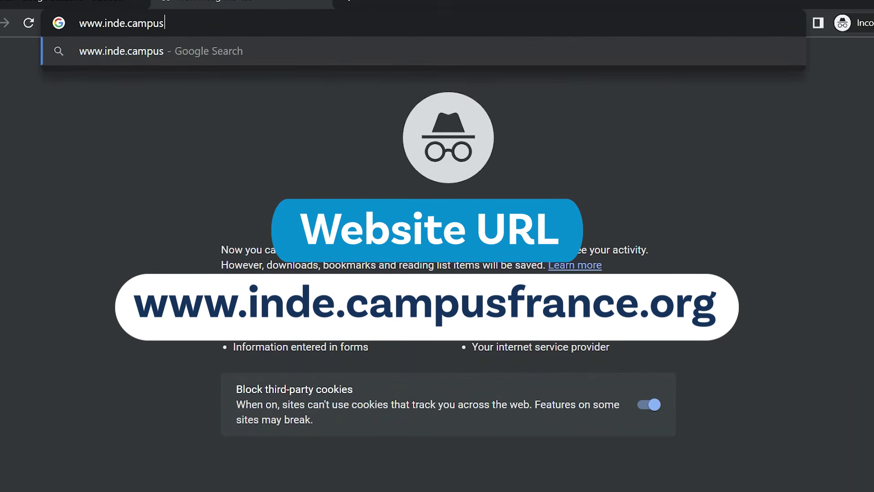
{"action": "type", "text": "fran"}
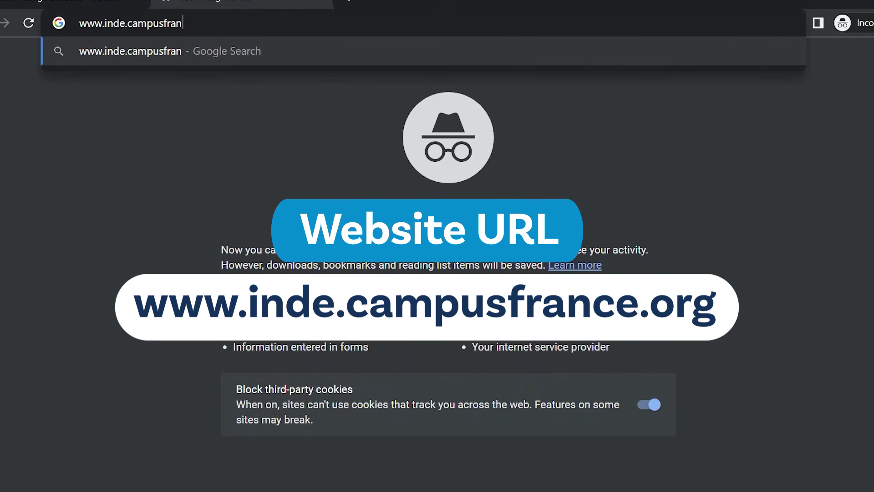
{"action": "type", "text": "ce.org"}
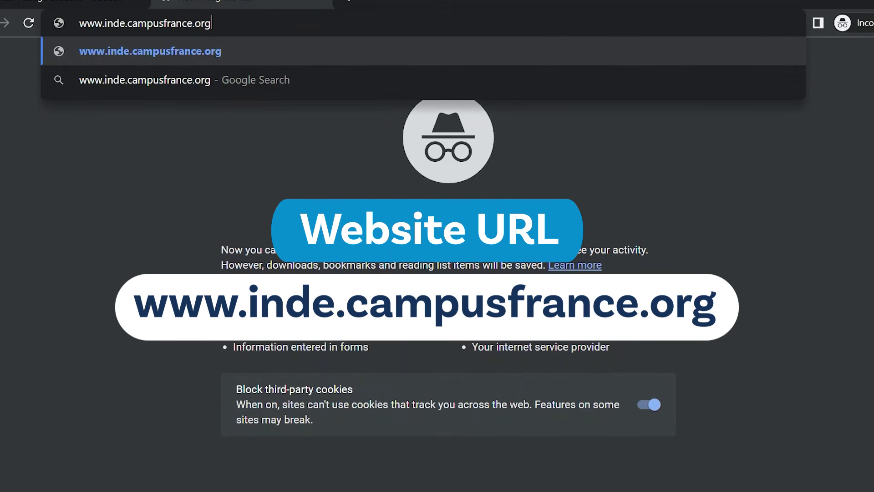
{"action": "key", "text": "Return"}
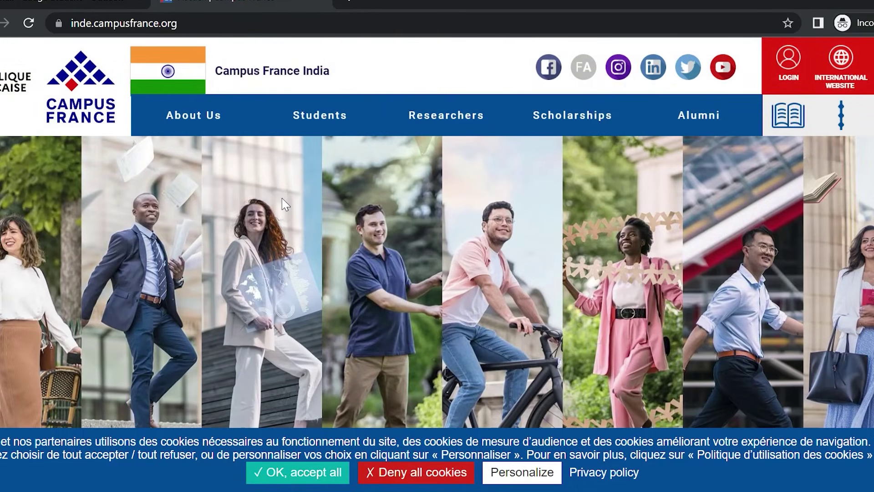
Accept all cookies on the Campus France India site
{"action": "left_click", "coordinate": [321, 479]}
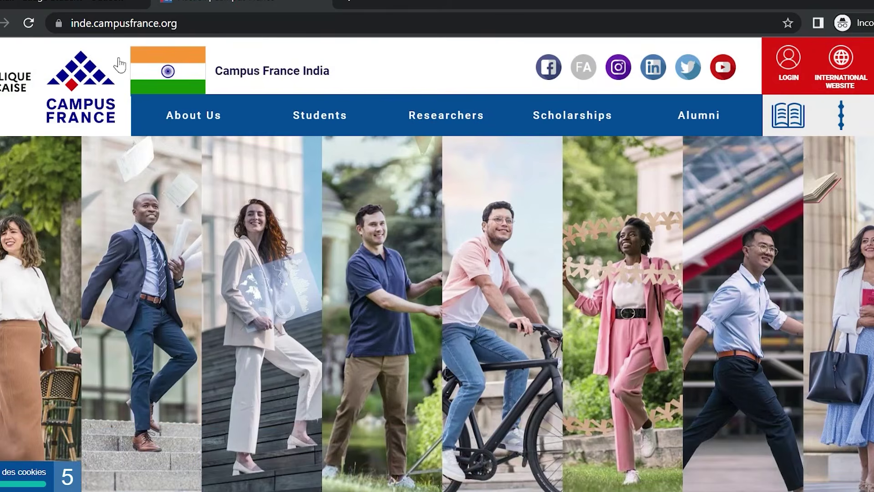
{"action": "left_click", "coordinate": [123, 3]}
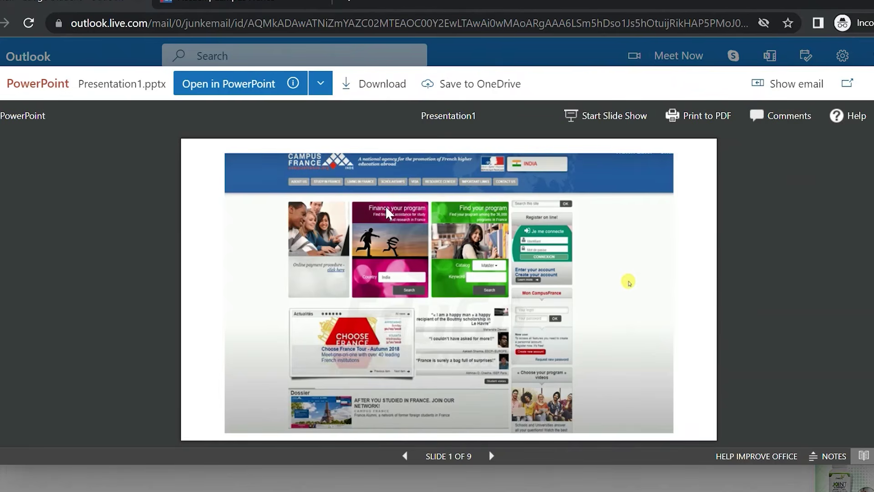
{"action": "left_click", "coordinate": [182, 4]}
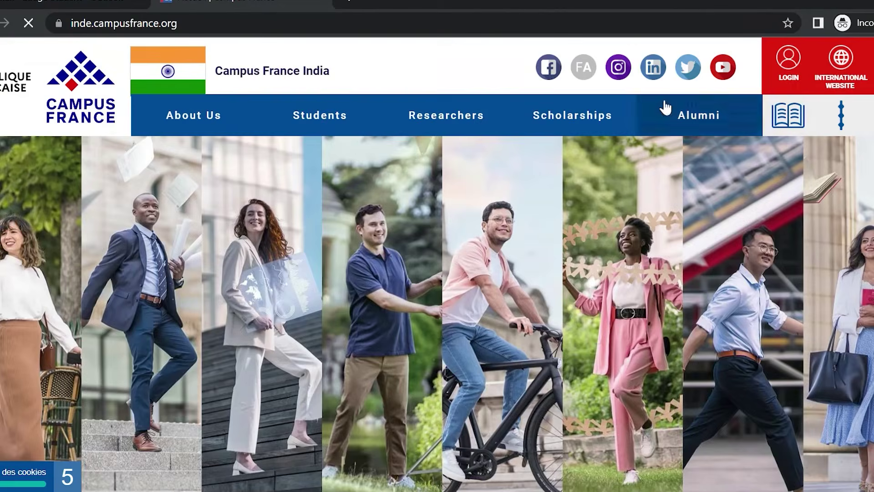
Open the Études en France login portal and switch its language to EN - English
{"action": "left_click", "coordinate": [791, 83]}
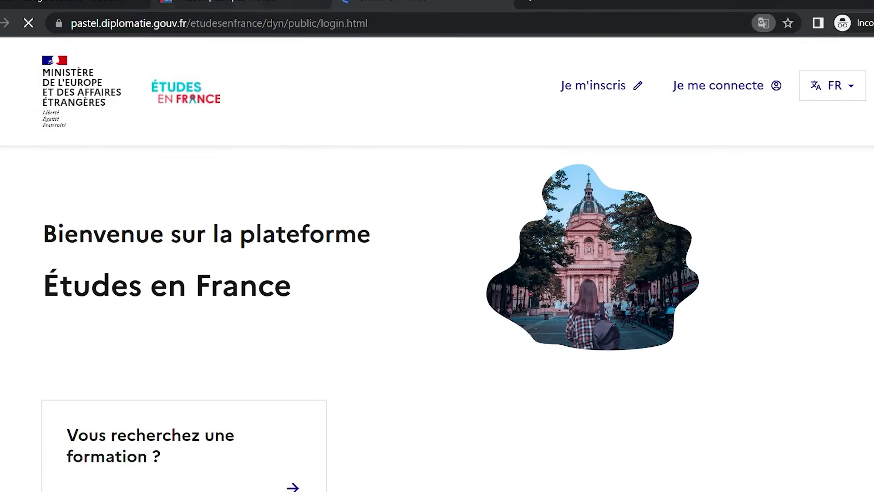
{"action": "left_click", "coordinate": [856, 89]}
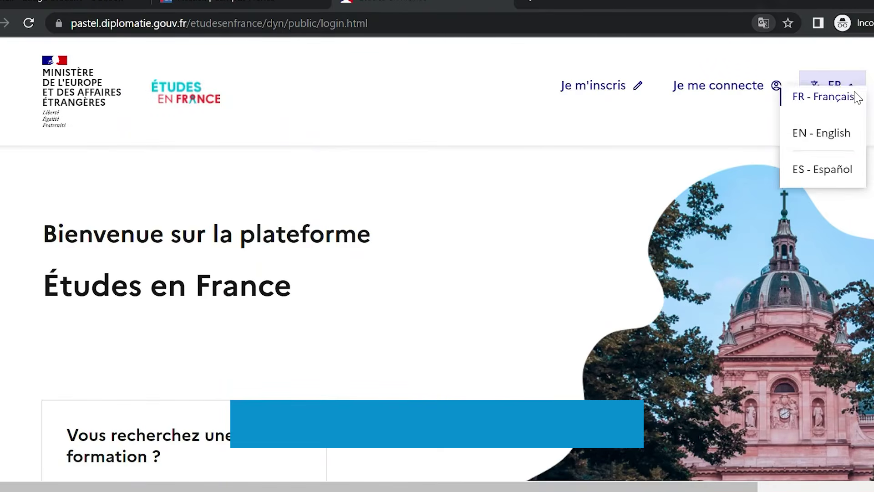
{"action": "left_click", "coordinate": [844, 145]}
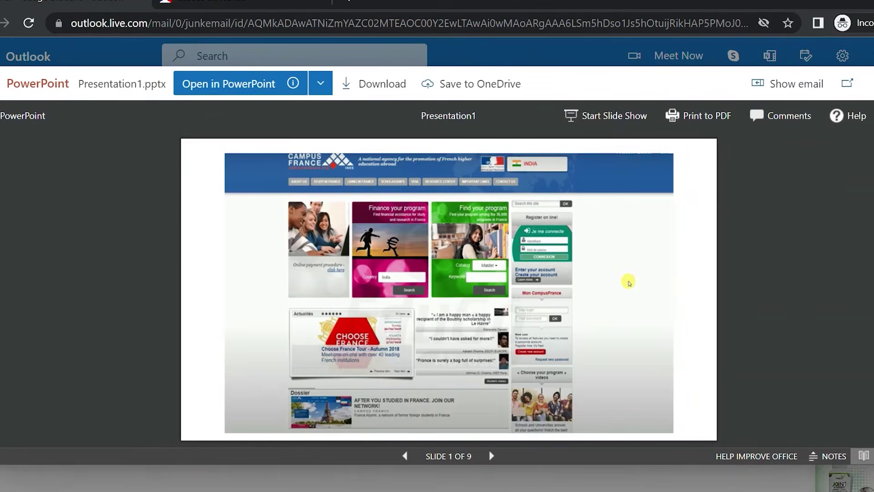
{"action": "left_click", "coordinate": [303, 246]}
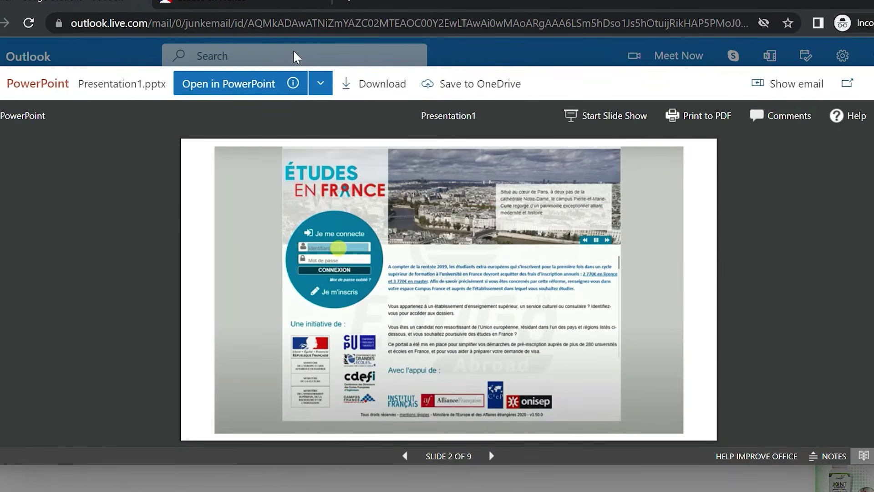
{"action": "left_click", "coordinate": [292, 1]}
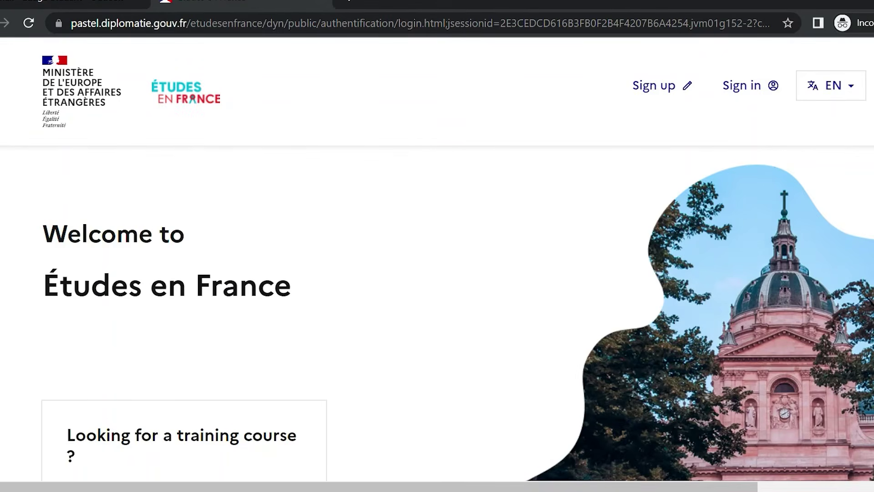
Begin sign-up and choose Espace Campus France Inde as the Campus France office
{"action": "left_click", "coordinate": [689, 93]}
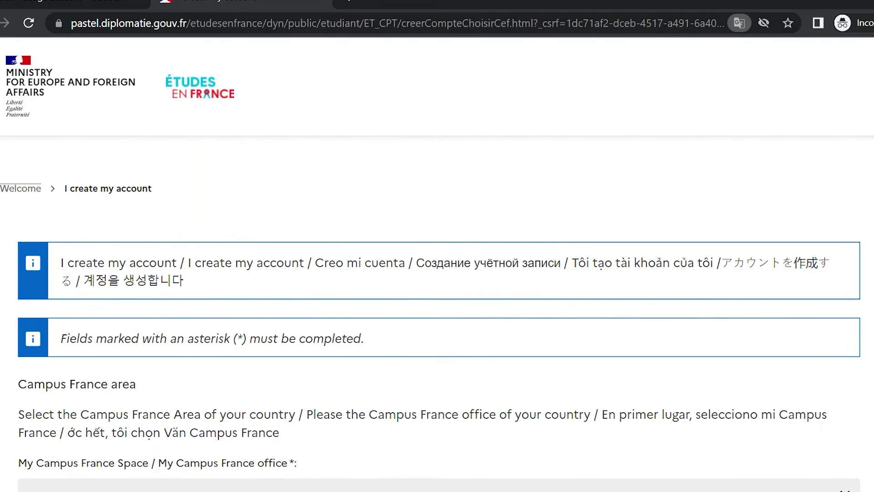
{"action": "scroll", "coordinate": [437, 274], "scroll_direction": "down", "scroll_amount": 1}
{"action": "left_click", "coordinate": [836, 442]}
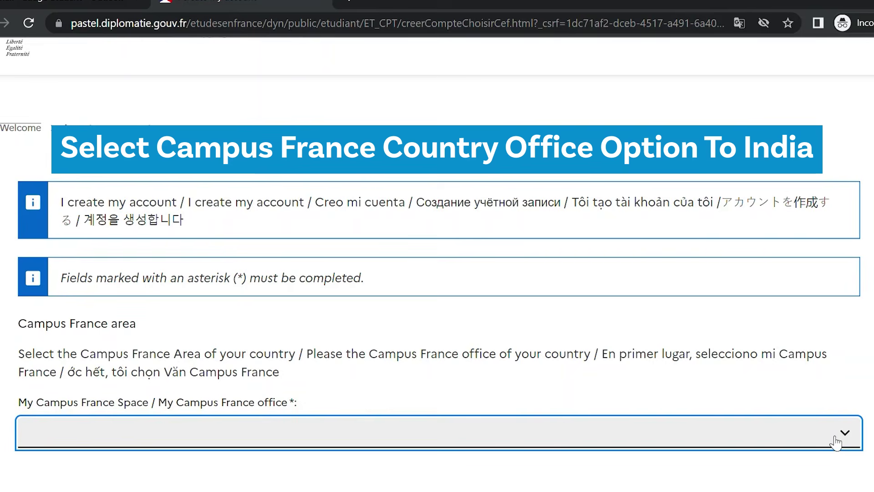
{"action": "key", "text": "Down"}
{"action": "key", "text": "Down"}
{"action": "key", "text": "Down"}
{"action": "key", "text": "Down"}
{"action": "key", "text": "Down"}
{"action": "key", "text": "Down"}
{"action": "key", "text": "Down"}
{"action": "key", "text": "Down"}
{"action": "key", "text": "Down"}
{"action": "key", "text": "Down"}
{"action": "key", "text": "Down"}
{"action": "key", "text": "Down"}
{"action": "key", "text": "Down"}
{"action": "key", "text": "Down"}
{"action": "key", "text": "Down"}
{"action": "key", "text": "Down"}
{"action": "key", "text": "Down"}
{"action": "key", "text": "Down"}
{"action": "key", "text": "Down"}
{"action": "key", "text": "Down"}
{"action": "key", "text": "Down"}
{"action": "key", "text": "Down"}
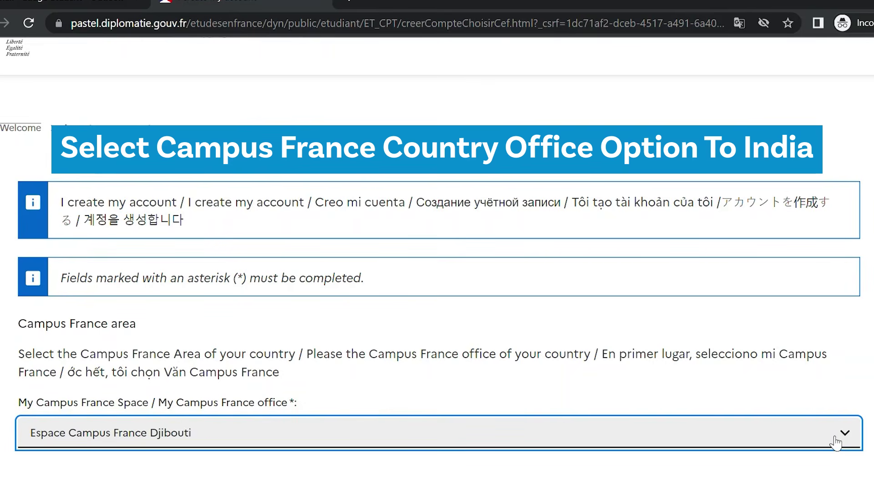
{"action": "key", "text": "Down"}
{"action": "key", "text": "Down"}
{"action": "key", "text": "Down"}
{"action": "key", "text": "Down"}
{"action": "key", "text": "Down"}
{"action": "key", "text": "Down"}
{"action": "key", "text": "Down"}
{"action": "key", "text": "Down"}
{"action": "key", "text": "Down"}
{"action": "key", "text": "Down"}
{"action": "key", "text": "Down"}
{"action": "key", "text": "Down"}
{"action": "left_click", "coordinate": [547, 292]}
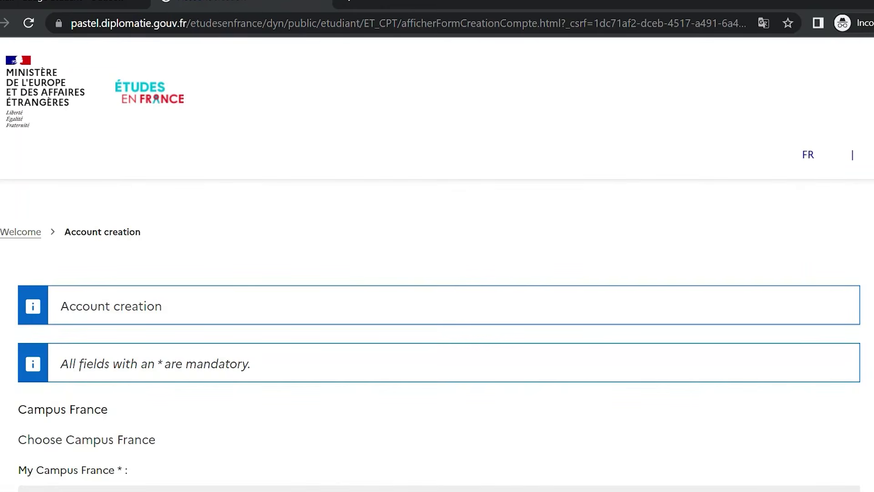
Enter the account email address in both Email ID and Confirm email ID
{"action": "scroll", "coordinate": [438, 264], "scroll_direction": "down", "scroll_amount": 10}
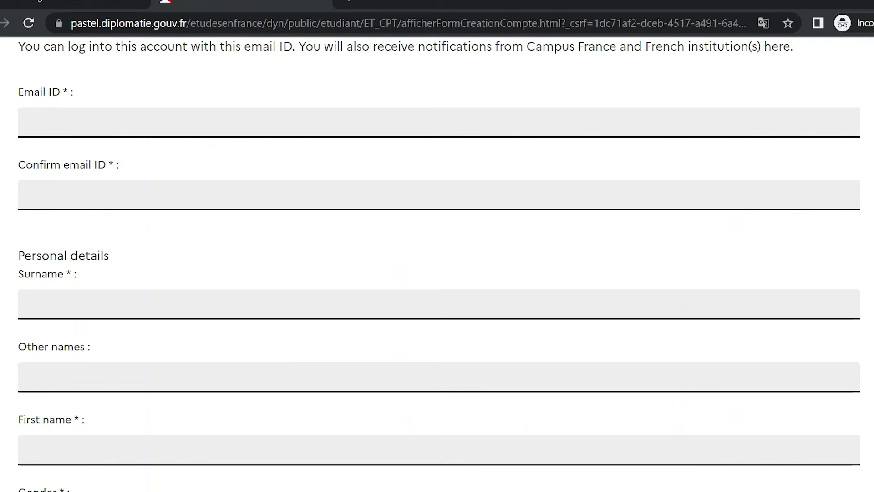
{"action": "left_click", "coordinate": [270, 135]}
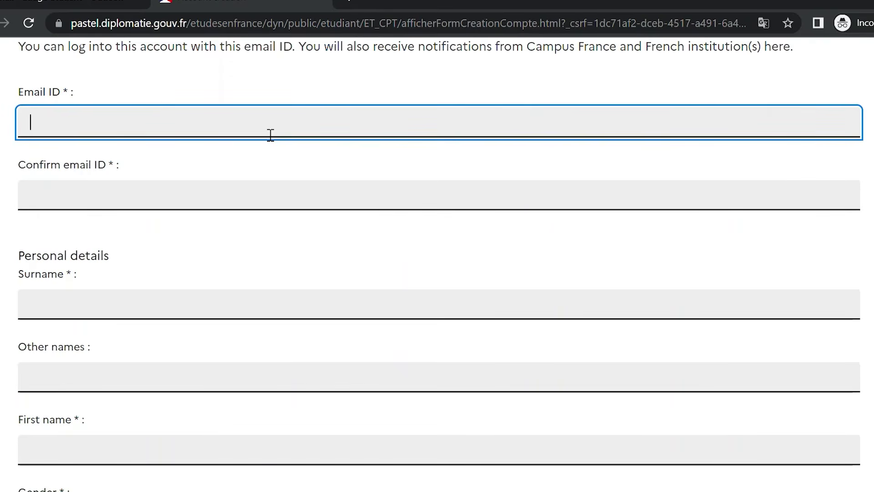
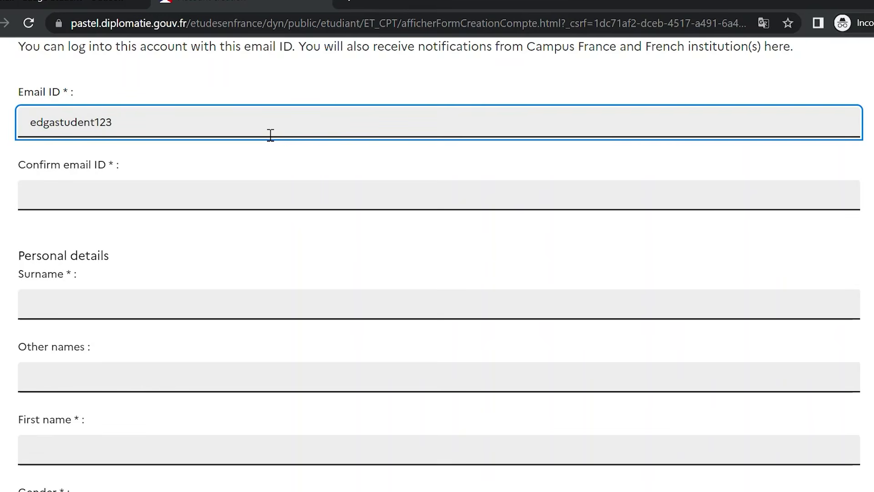
{"action": "left_click", "coordinate": [239, 190]}
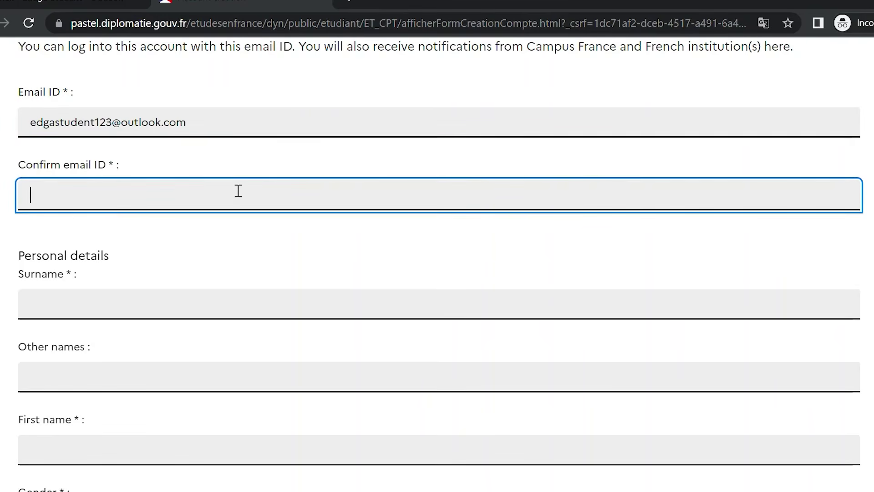
Fill in the applicant's surname and first name
{"action": "left_click", "coordinate": [247, 312]}
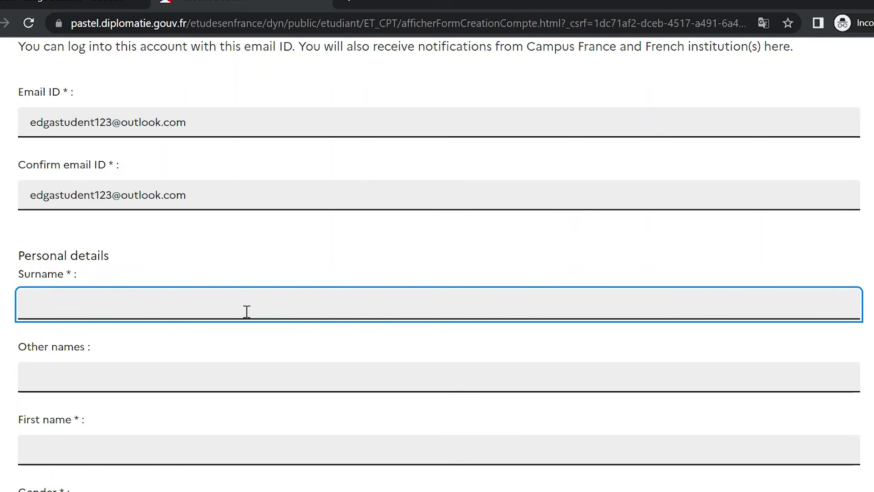
{"action": "key", "text": "Tab"}
{"action": "key", "text": "Tab"}
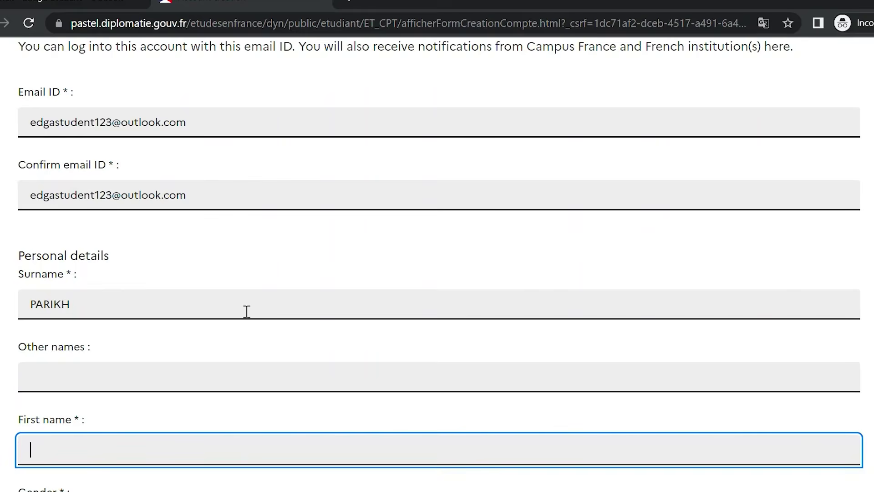
{"action": "type", "text": "Nishita"}
{"action": "scroll", "coordinate": [797, 259], "scroll_direction": "down", "scroll_amount": 5}
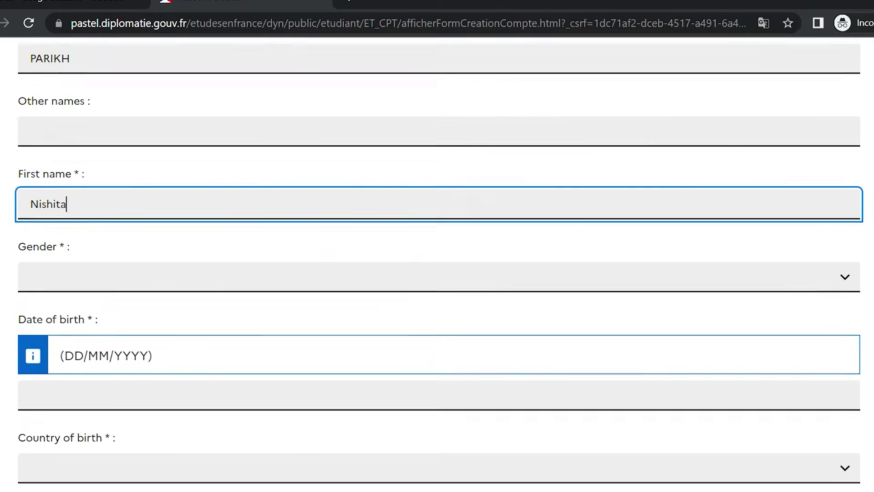
Set gender to Female and date of birth to 01/01/2000
{"action": "left_click", "coordinate": [795, 274]}
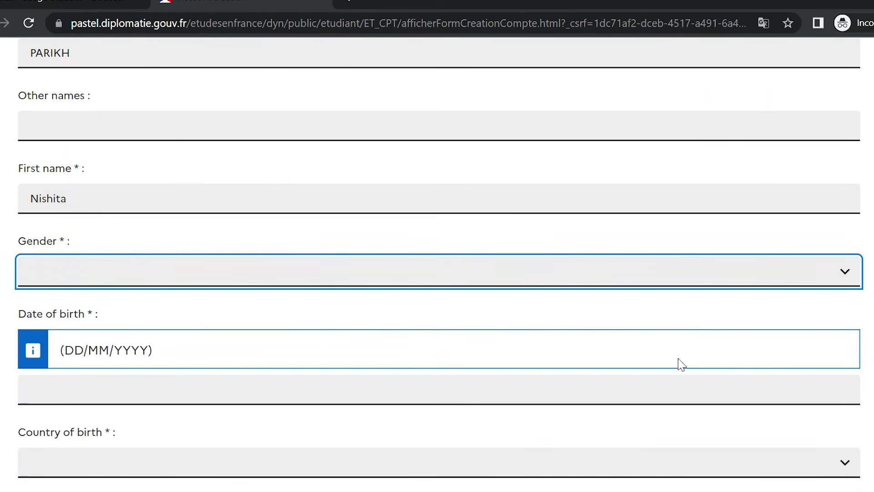
{"action": "key", "text": "f"}
{"action": "left_click", "coordinate": [620, 392]}
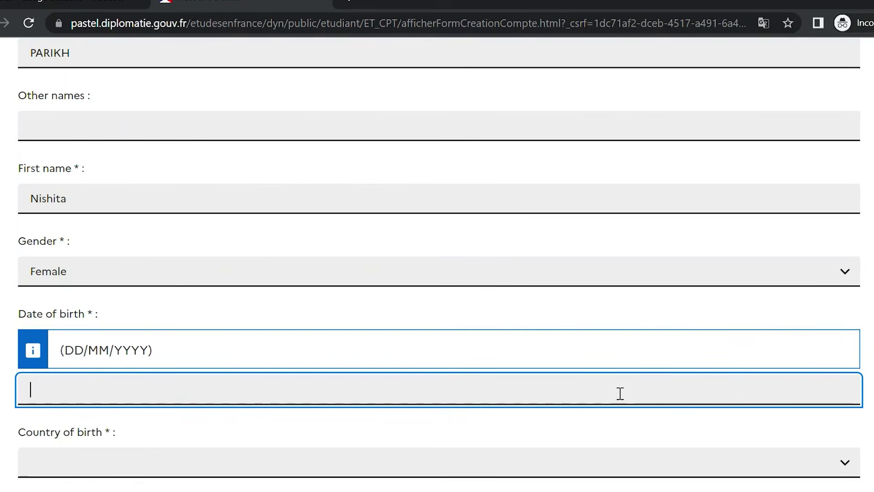
{"action": "type", "text": "01/01/2000"}
Set country of birth to India, city of birth Rajkot, and nationality India
{"action": "scroll", "coordinate": [437, 246], "scroll_direction": "down", "scroll_amount": 5}
{"action": "left_click", "coordinate": [829, 227]}
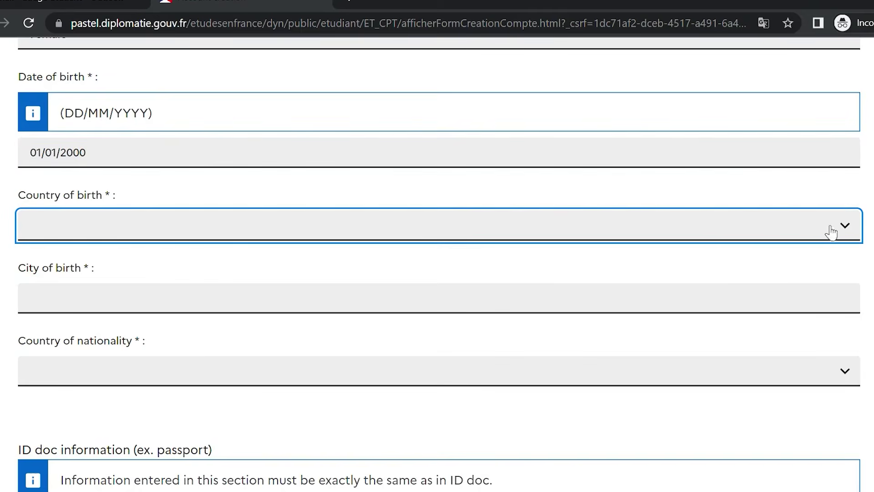
{"action": "type", "text": "in"}
{"action": "left_click", "coordinate": [774, 302]}
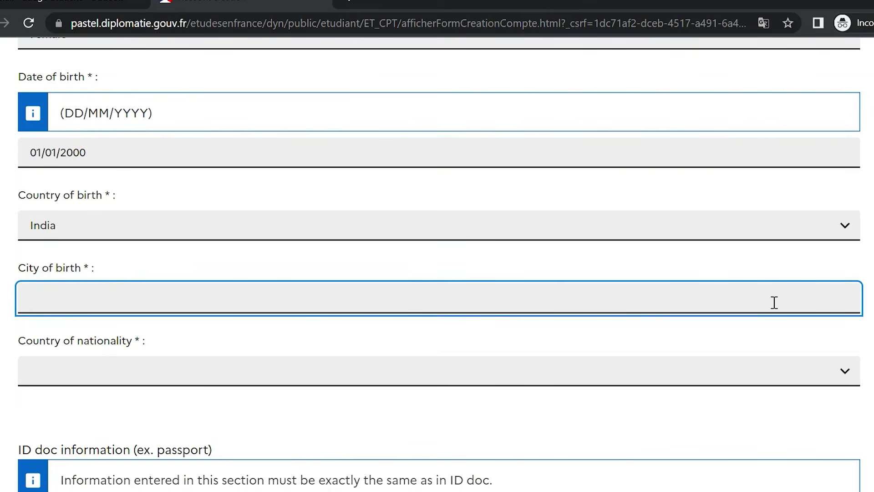
{"action": "type", "text": "Rajkot"}
{"action": "left_click", "coordinate": [824, 371]}
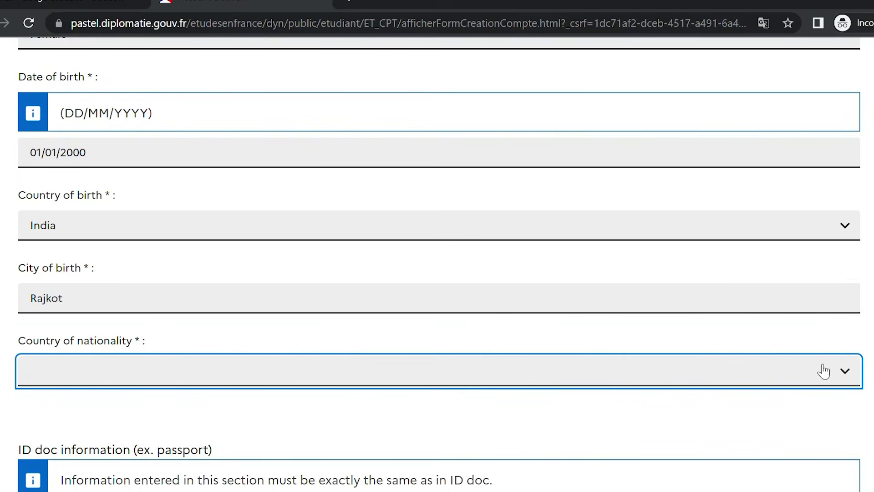
{"action": "type", "text": "in"}
Choose Passport as the ID document type, valid till 10/09/2030
{"action": "scroll", "coordinate": [437, 255], "scroll_direction": "down", "scroll_amount": 8}
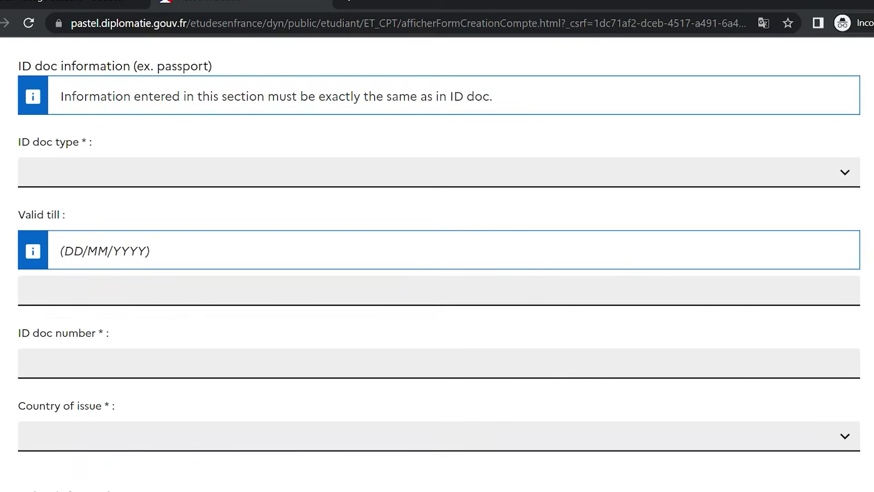
{"action": "left_click", "coordinate": [842, 168]}
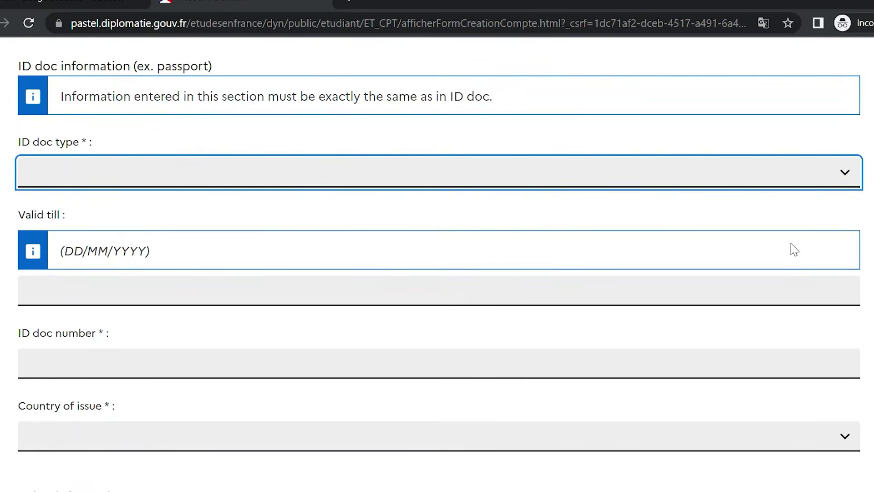
{"action": "key", "text": "Down"}
{"action": "left_click", "coordinate": [611, 298]}
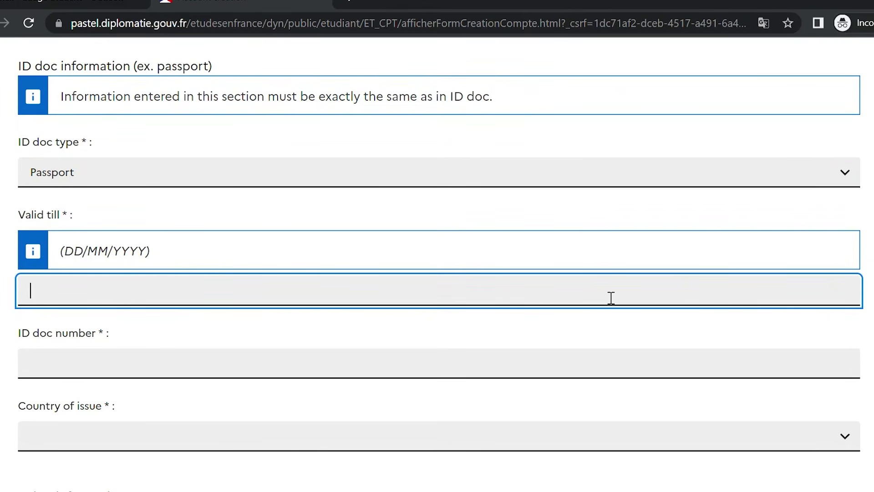
{"action": "type", "text": "10/09/"}
{"action": "type", "text": "2030"}
Enter the passport number and set India as the country of issue
{"action": "left_click", "coordinate": [561, 368]}
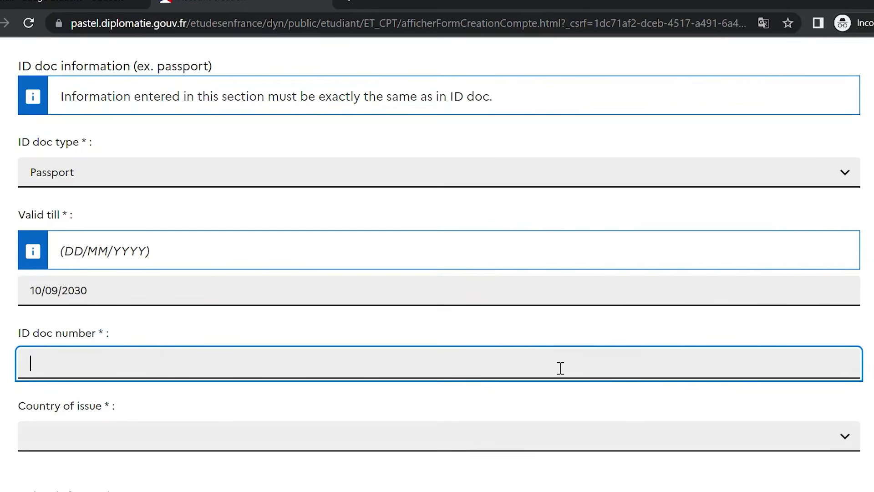
{"action": "left_click", "coordinate": [485, 442]}
{"action": "type", "text": "in"}
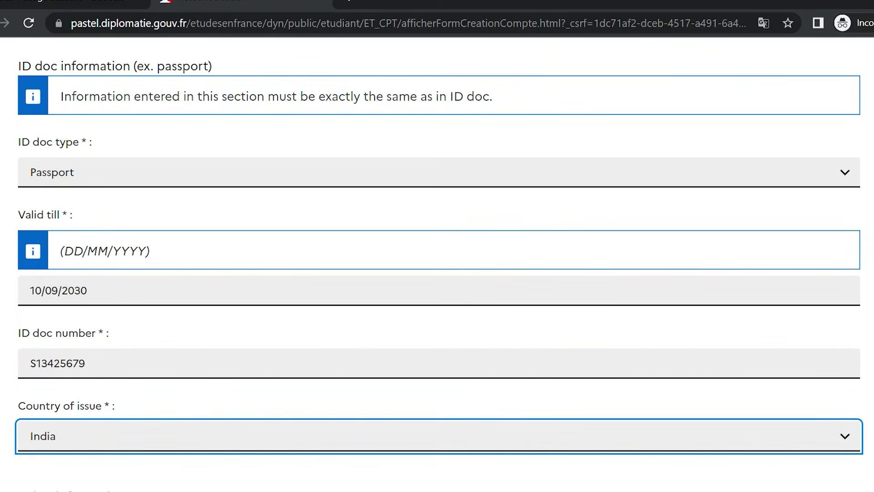
Agree to the data-use terms, join the Embassy alumni network, and submit account creation
{"action": "scroll", "coordinate": [437, 274], "scroll_direction": "down", "scroll_amount": 4}
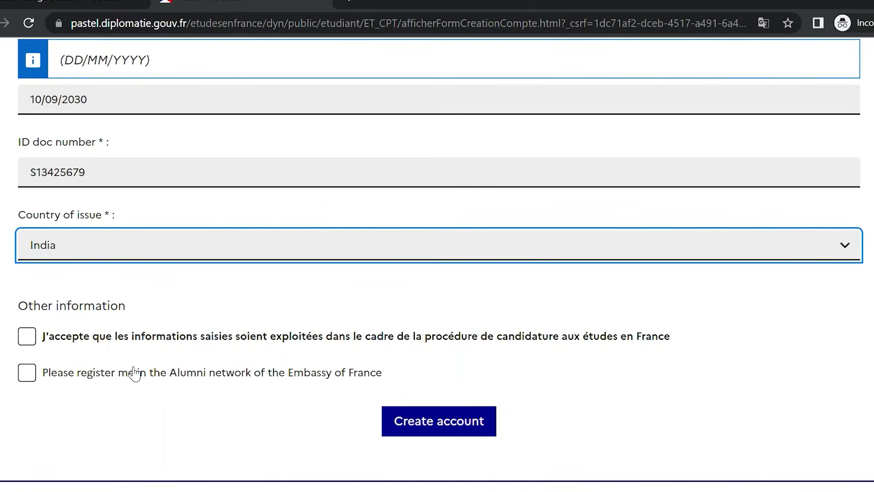
{"action": "left_click", "coordinate": [38, 341]}
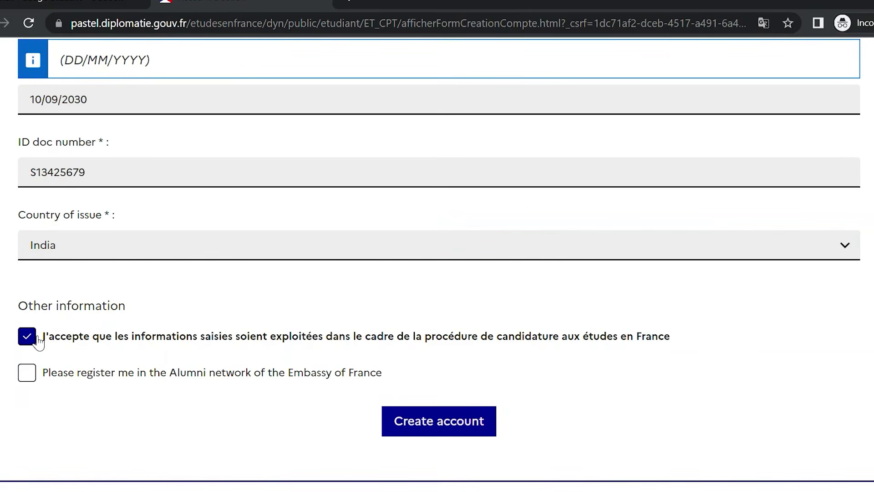
{"action": "left_click", "coordinate": [39, 378]}
{"action": "left_click", "coordinate": [465, 424]}
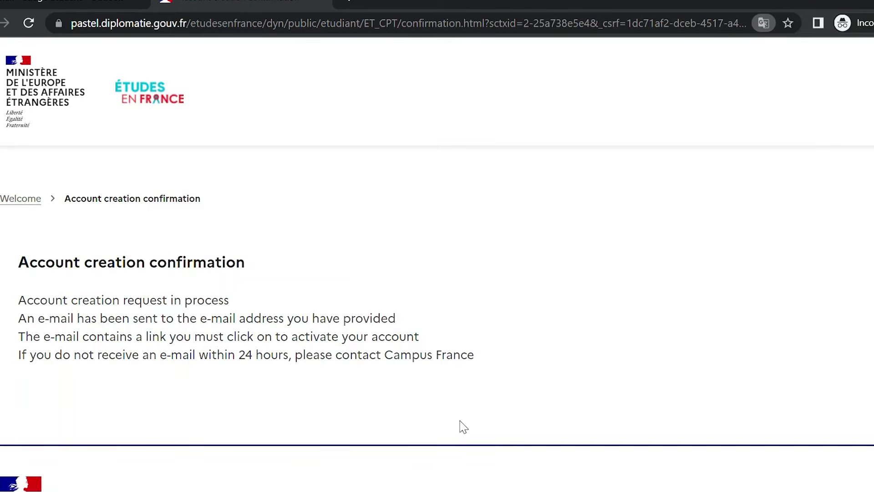
Review the account request confirmation message, then switch to the Outlook mailbox
{"action": "left_click_drag", "start_coordinate": [19, 302], "coordinate": [480, 384]}
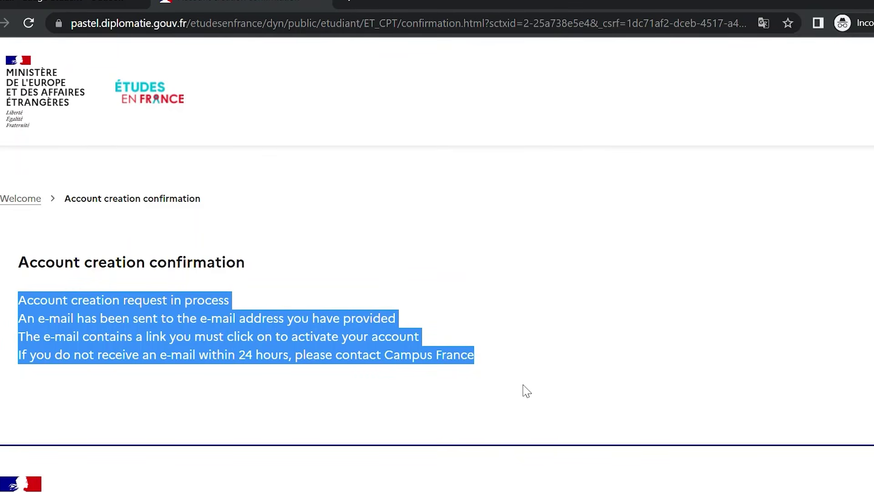
{"action": "left_click", "coordinate": [347, 318]}
{"action": "left_click", "coordinate": [46, 4]}
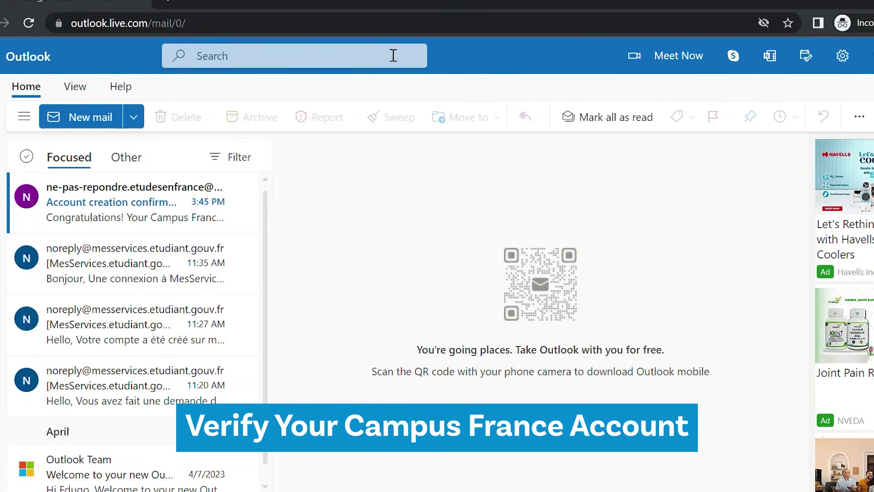
Open the Account creation confirmation email and follow its activation link
{"action": "left_click", "coordinate": [98, 204]}
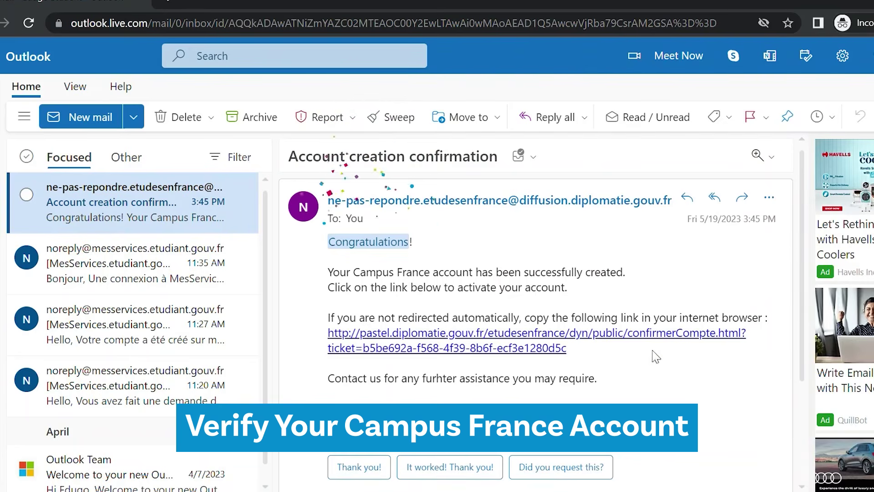
{"action": "left_click", "coordinate": [486, 357]}
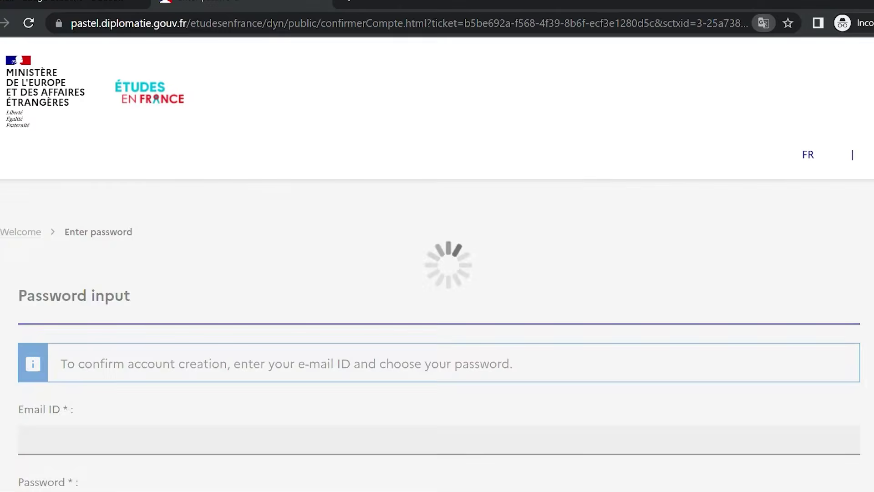
Enter the registered email, set the account password and its confirmation, and submit
{"action": "scroll", "coordinate": [438, 319], "scroll_direction": "down", "scroll_amount": 3}
{"action": "scroll", "coordinate": [437, 273], "scroll_direction": "down", "scroll_amount": 2}
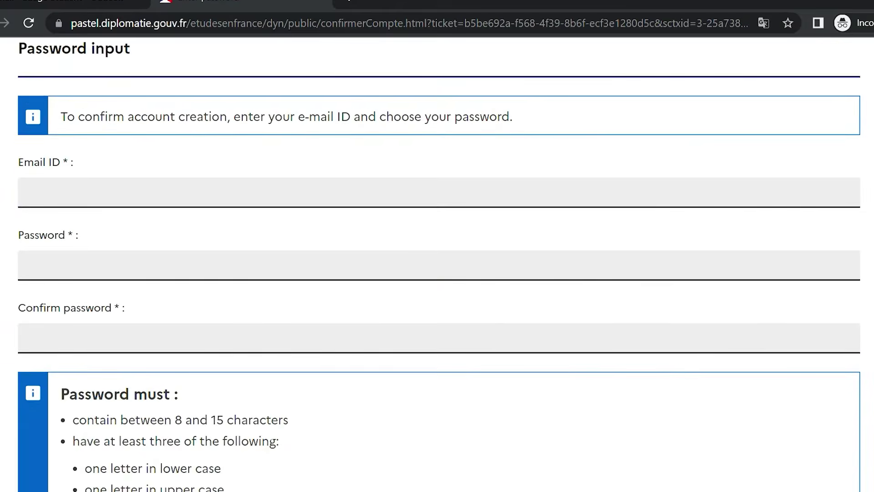
{"action": "left_click", "coordinate": [629, 185]}
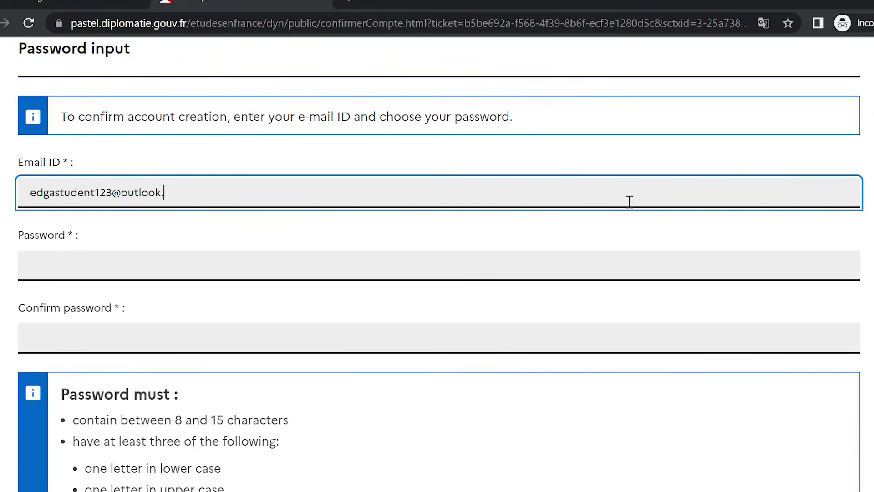
{"action": "left_click", "coordinate": [459, 268]}
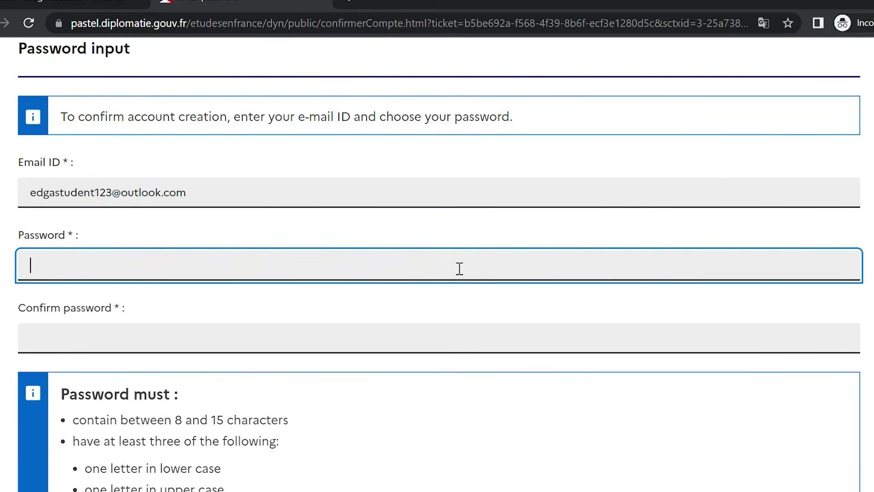
{"action": "type", "text": "•••••••••••"}
{"action": "left_click", "coordinate": [430, 340]}
{"action": "type", "text": "••••"}
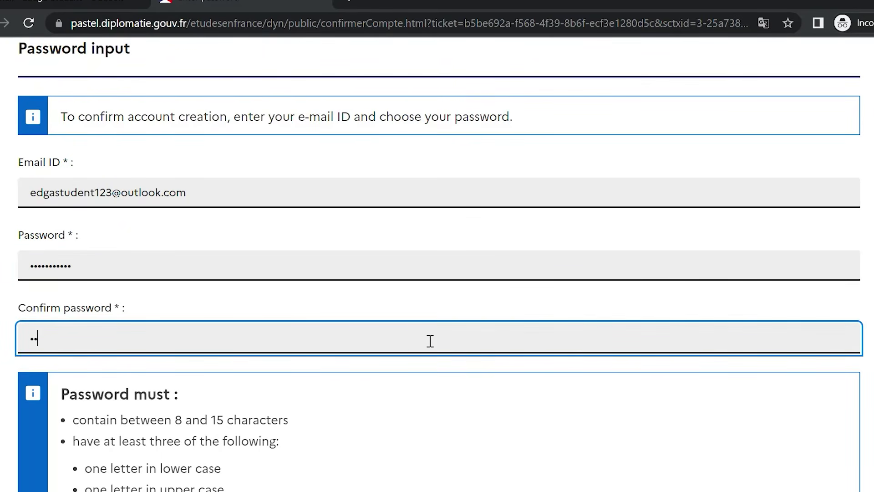
{"action": "type", "text": "•••••••"}
{"action": "key", "text": "Return"}
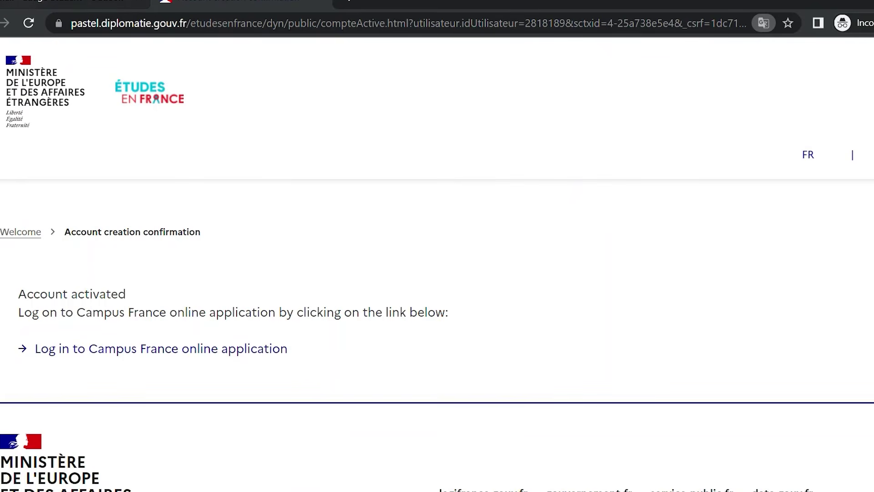
Open the Campus France login page and switch it to EN - English
{"action": "left_click", "coordinate": [108, 361]}
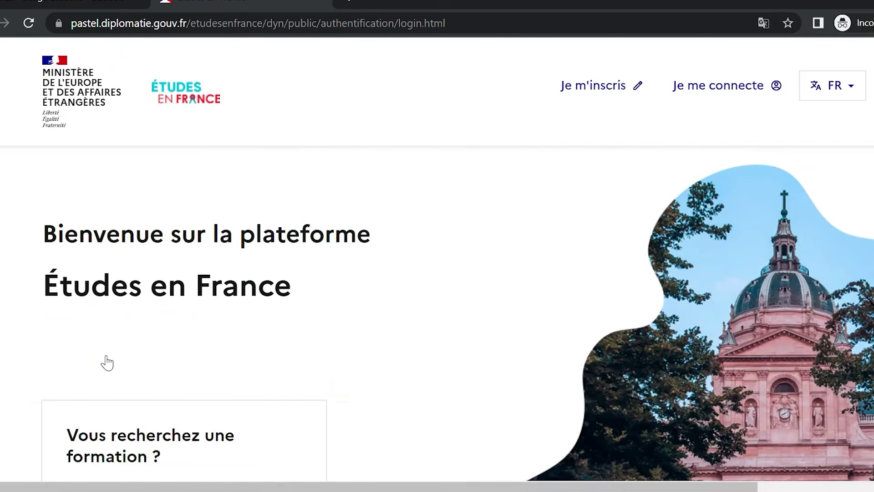
{"action": "left_click", "coordinate": [852, 92]}
{"action": "left_click", "coordinate": [839, 143]}
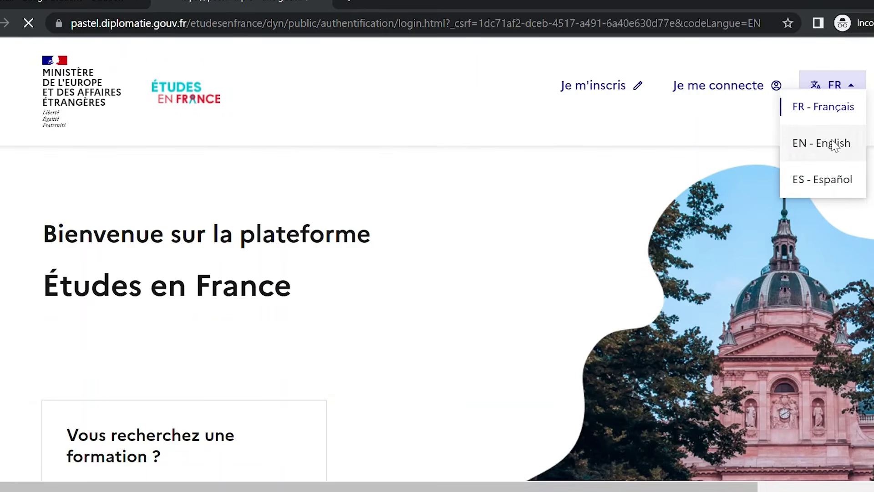
Sign in with the registered email address and account password
{"action": "left_click", "coordinate": [769, 87]}
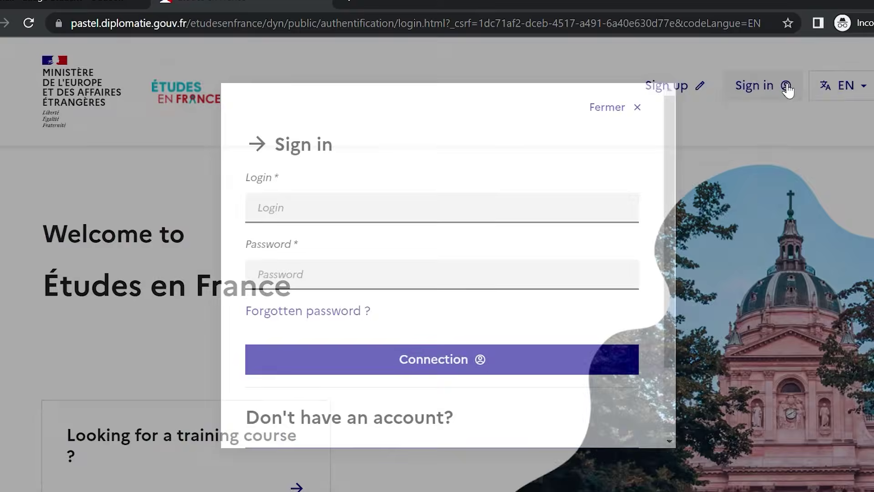
{"action": "left_click", "coordinate": [362, 206]}
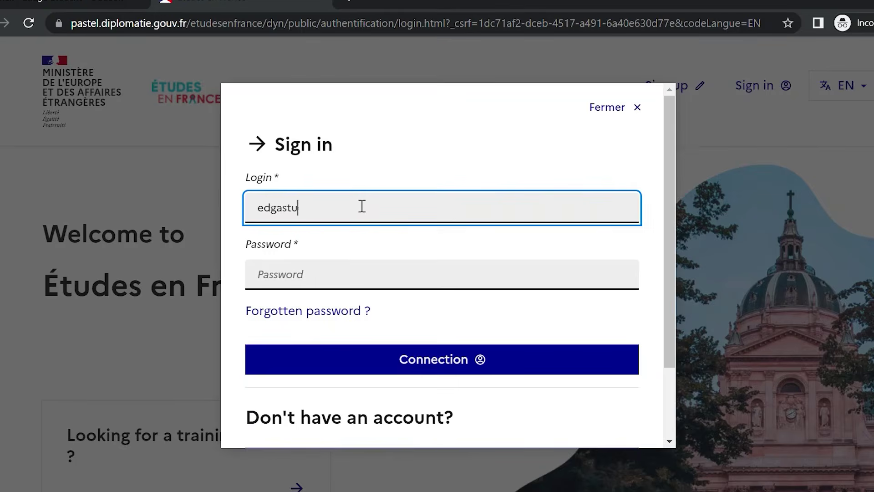
{"action": "key", "text": "Tab"}
{"action": "type", "text": "•••••••••••"}
{"action": "key", "text": "Return"}
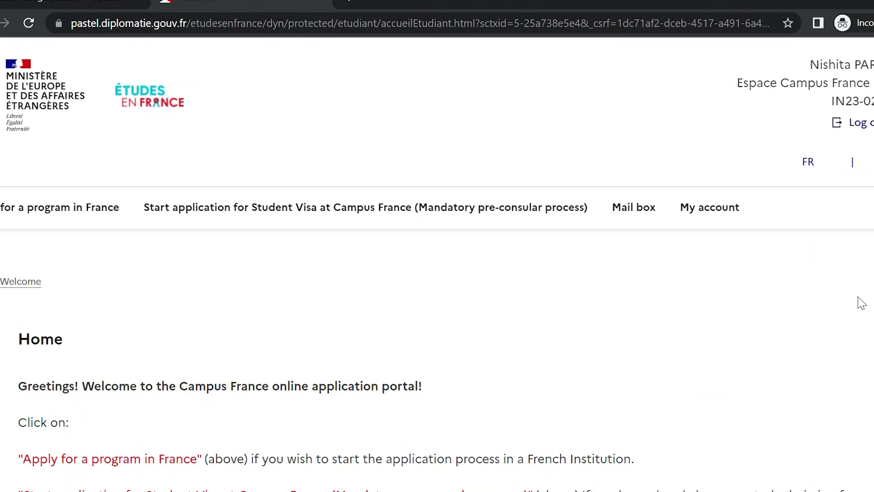
Return to the Campus France portal and open 'Start application for Student Visa at Campus France'
{"action": "scroll", "coordinate": [862, 303], "scroll_direction": "down", "scroll_amount": 5}
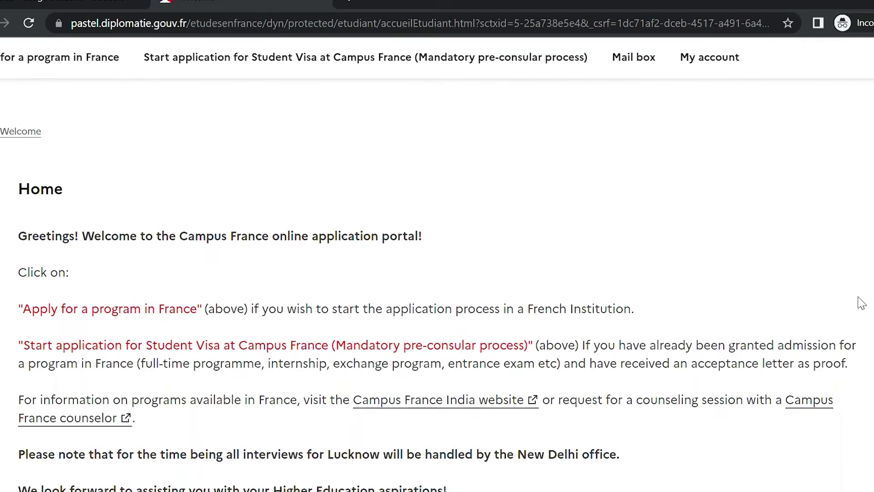
{"action": "scroll", "coordinate": [862, 303], "scroll_direction": "down", "scroll_amount": 1}
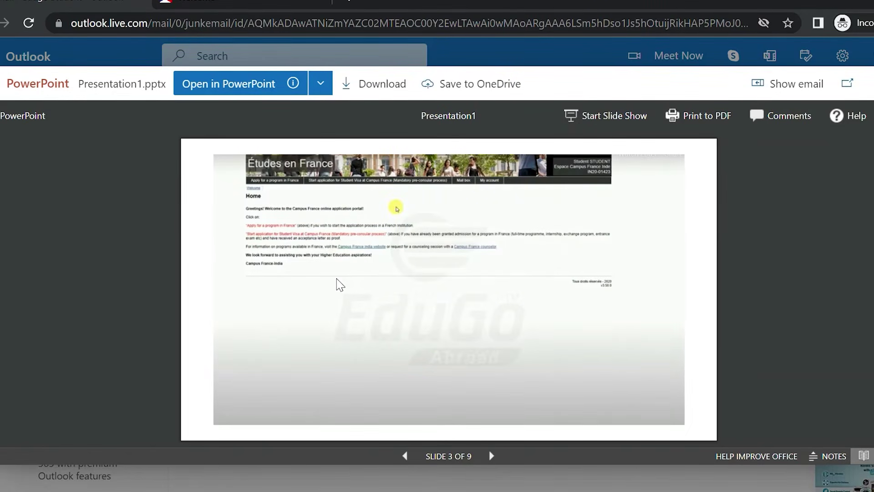
{"action": "left_click", "coordinate": [239, 5]}
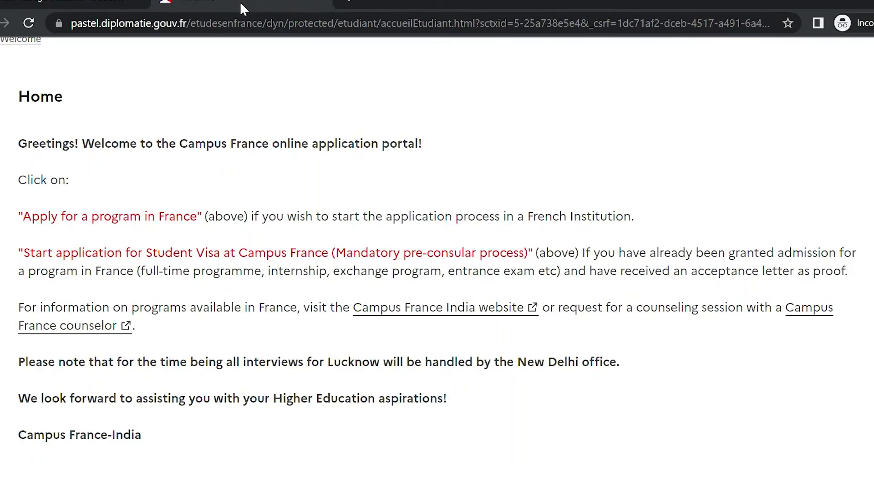
{"action": "scroll", "coordinate": [241, 4], "scroll_direction": "up", "scroll_amount": 2}
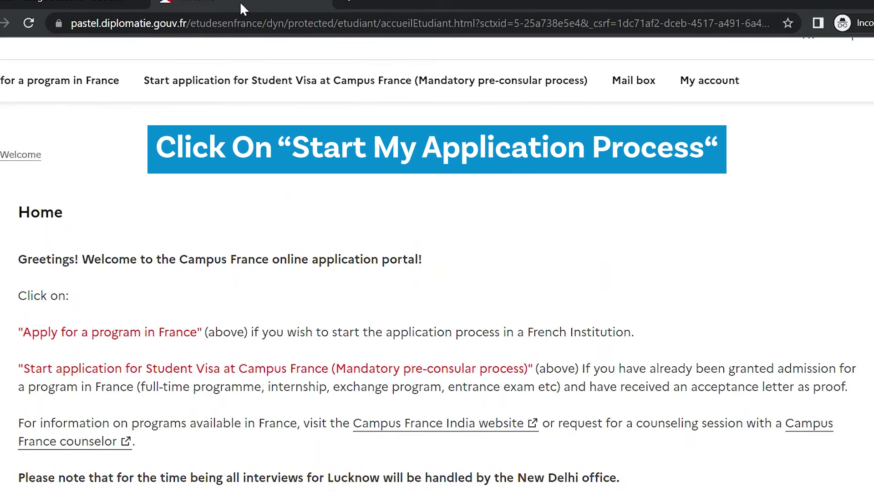
{"action": "left_click", "coordinate": [286, 90]}
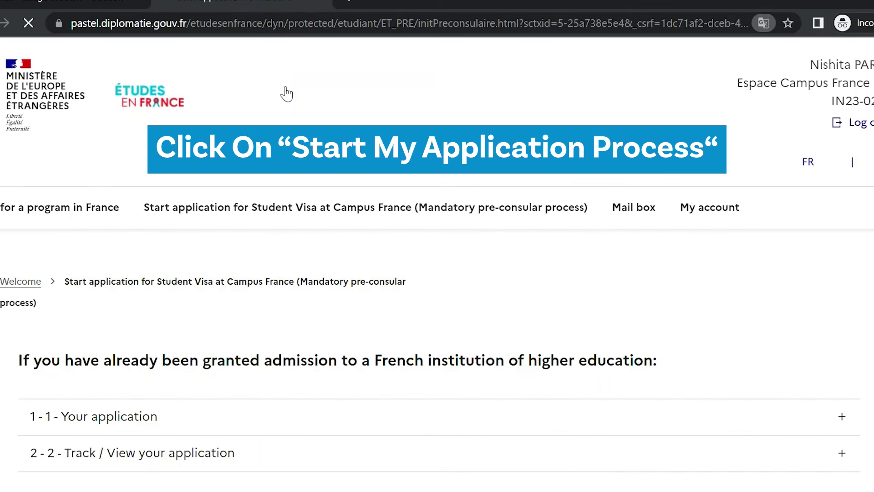
{"action": "scroll", "coordinate": [286, 94], "scroll_direction": "down", "scroll_amount": 2}
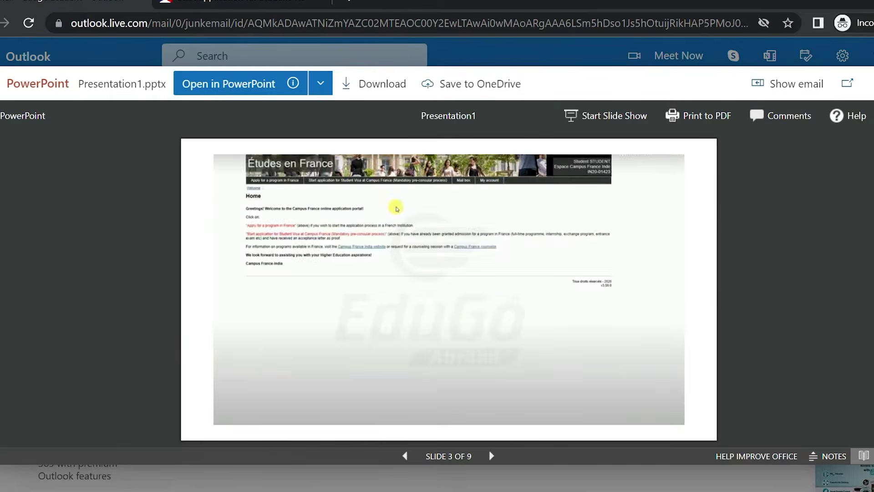
Flip through the guide slides in Presentation1.pptx, ending on the Contact information slide
{"action": "key", "text": "Right"}
{"action": "key", "text": "Left"}
{"action": "key", "text": "Right"}
{"action": "key", "text": "Right"}
{"action": "key", "text": "Right"}
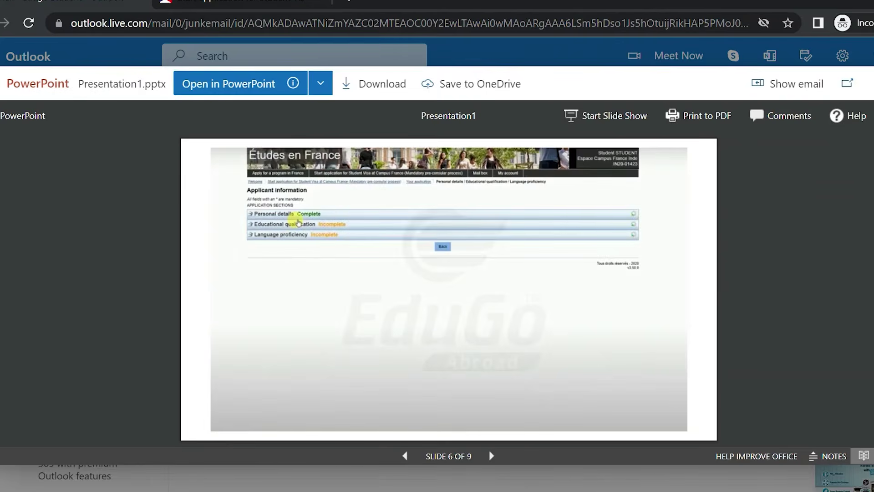
{"action": "key", "text": "Left"}
{"action": "key", "text": "Left"}
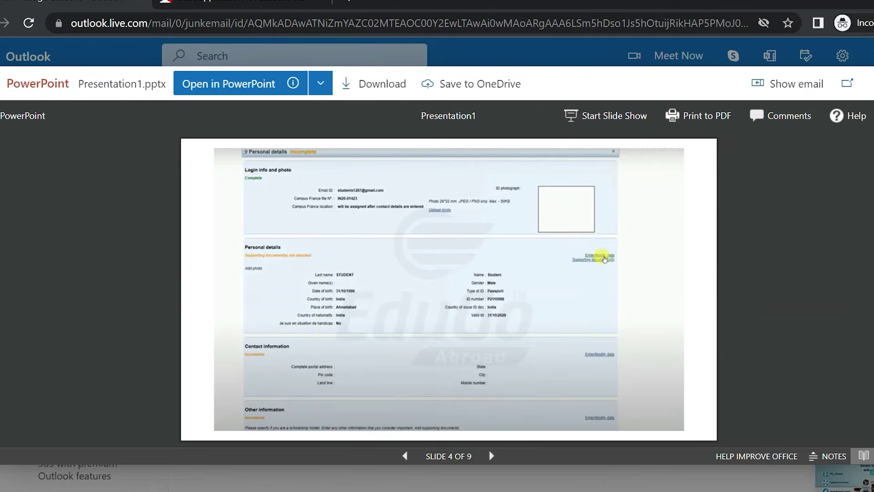
{"action": "key", "text": "Right"}
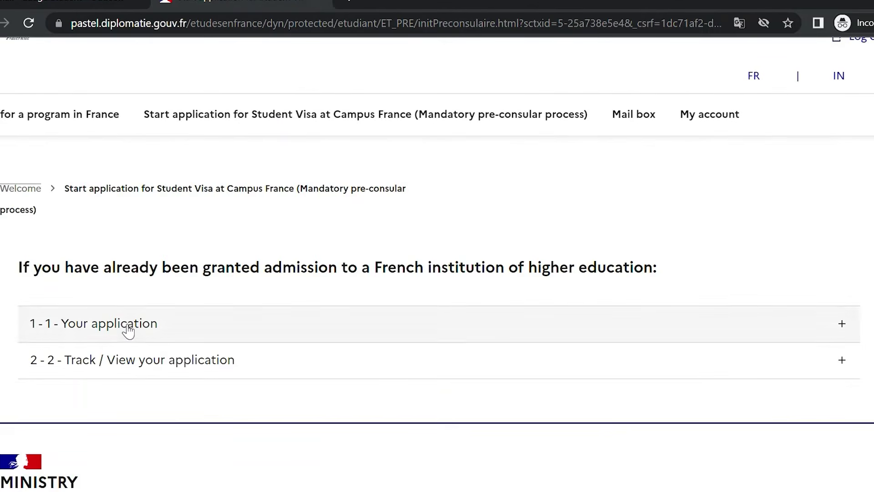
Expand Your application and choose admission to a full-time program
{"action": "left_click", "coordinate": [128, 331]}
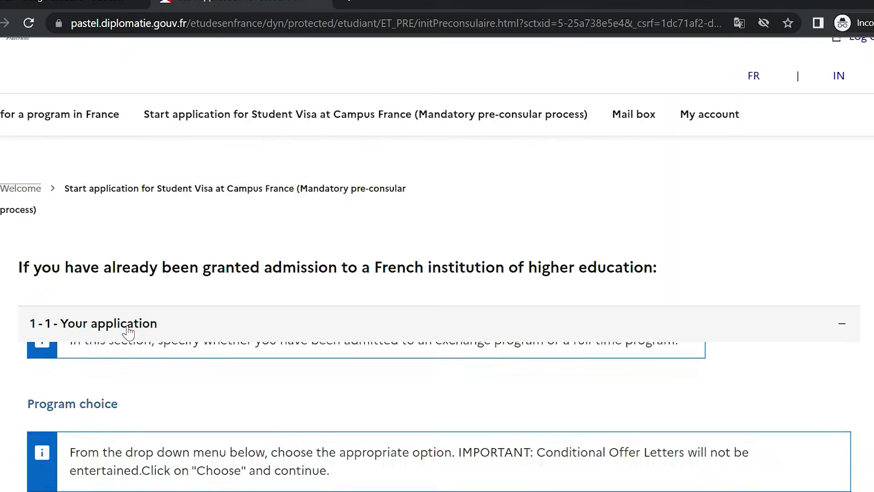
{"action": "scroll", "coordinate": [130, 333], "scroll_direction": "down", "scroll_amount": 5}
{"action": "scroll", "coordinate": [130, 334], "scroll_direction": "down", "scroll_amount": 4}
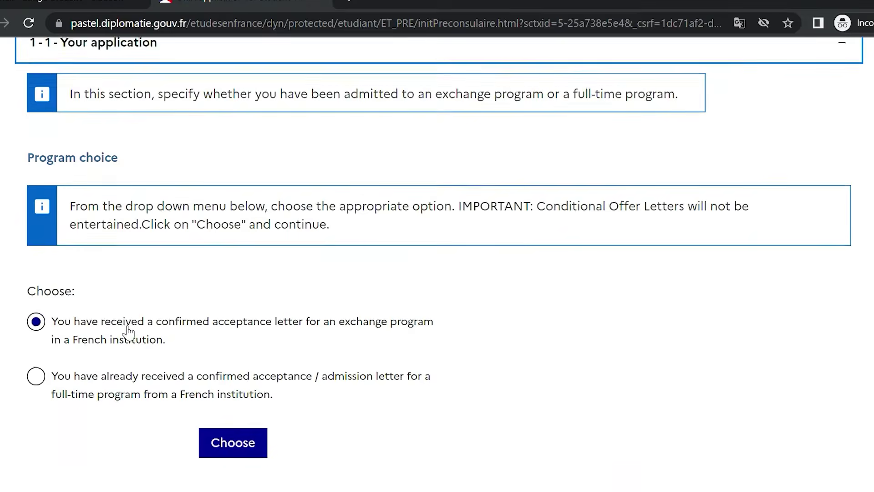
{"action": "left_click", "coordinate": [161, 257]}
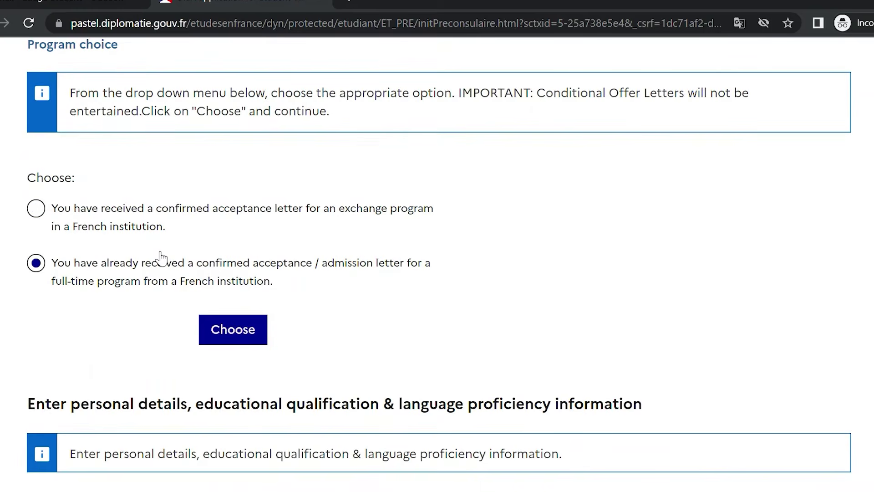
{"action": "left_click", "coordinate": [229, 330]}
Set the program type under Other to Full-time degree program
{"action": "scroll", "coordinate": [229, 332], "scroll_direction": "down", "scroll_amount": 8}
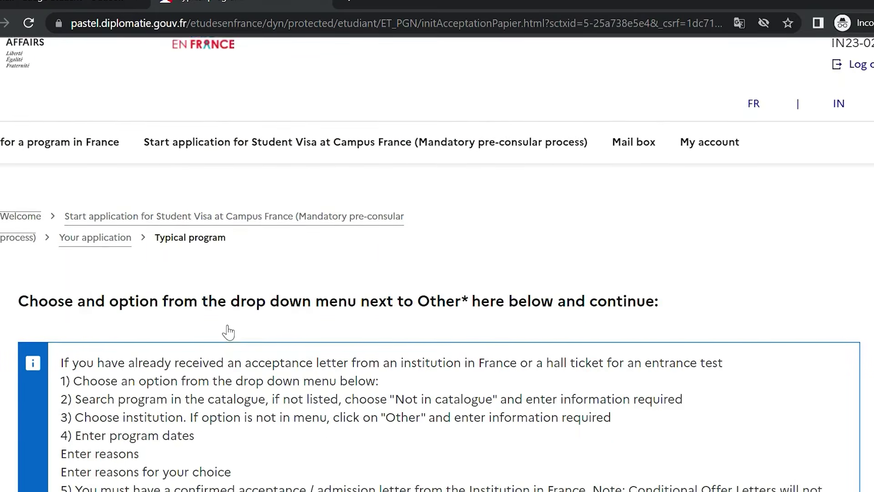
{"action": "scroll", "coordinate": [229, 332], "scroll_direction": "up", "scroll_amount": 5}
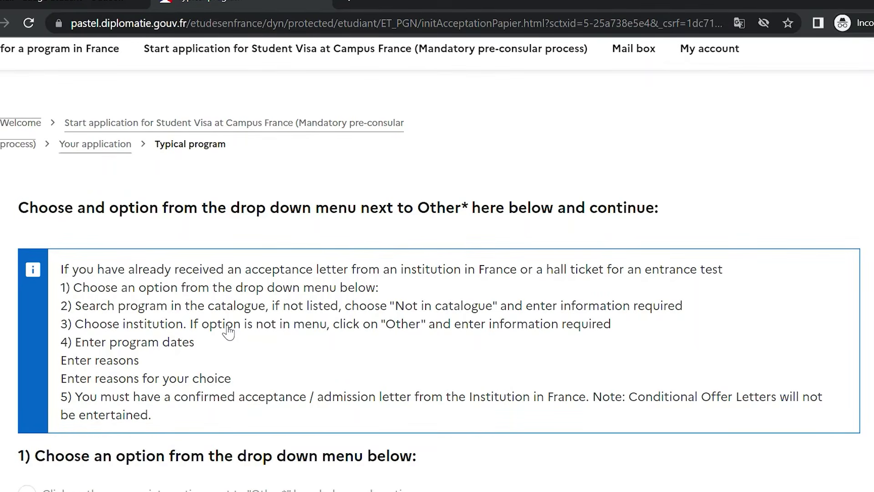
{"action": "scroll", "coordinate": [229, 332], "scroll_direction": "down", "scroll_amount": 7}
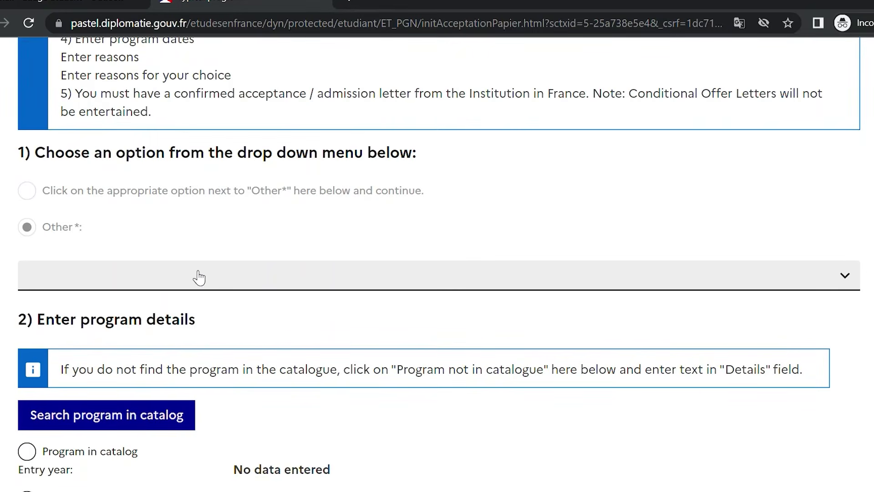
{"action": "left_click", "coordinate": [157, 274]}
{"action": "key", "text": "Down"}
{"action": "key", "text": "Down"}
{"action": "key", "text": "Down"}
{"action": "key", "text": "Up"}
{"action": "key", "text": "Up"}
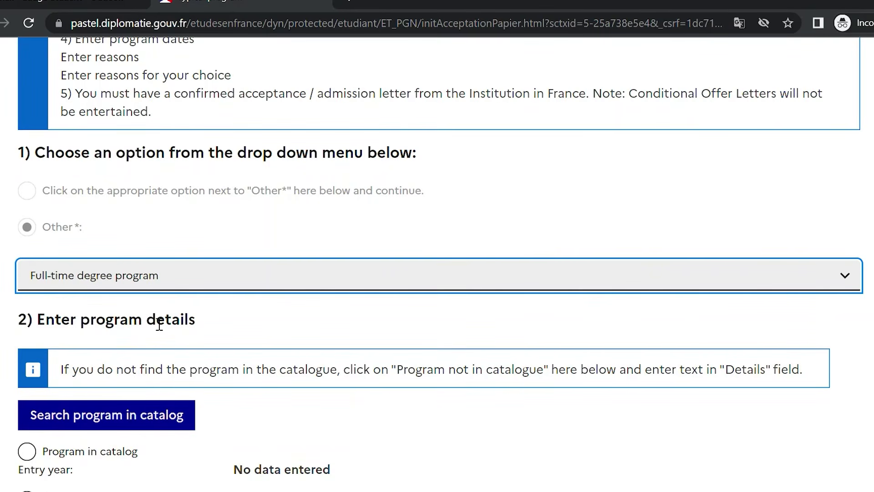
{"action": "left_click", "coordinate": [269, 339]}
{"action": "scroll", "coordinate": [270, 340], "scroll_direction": "down", "scroll_amount": 5}
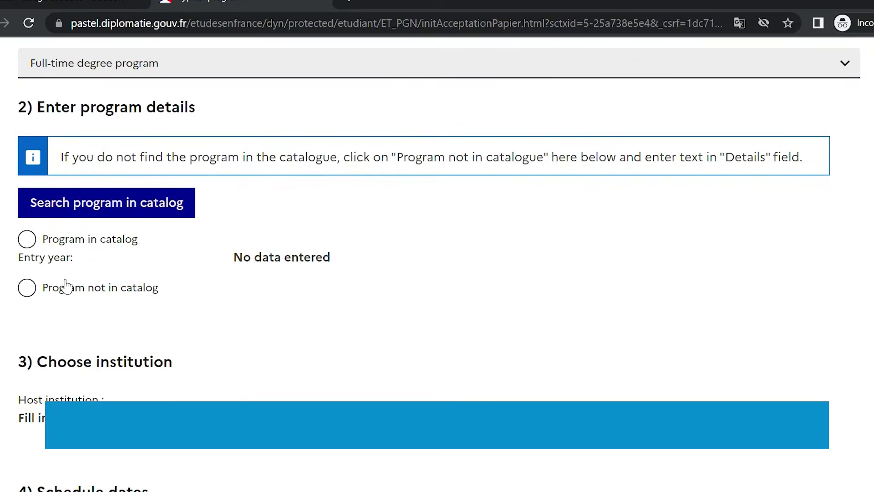
Mark the program as not in the catalog and name it 'Masters in Management'
{"action": "left_click", "coordinate": [66, 287]}
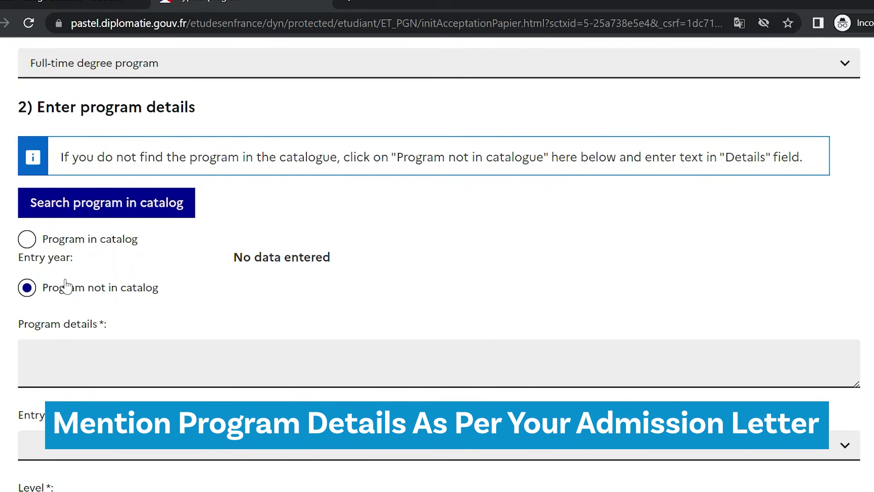
{"action": "left_click", "coordinate": [141, 385]}
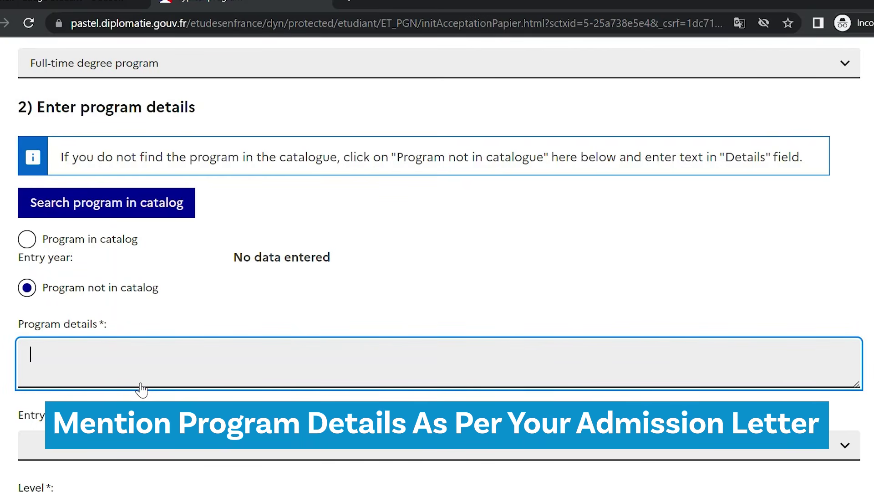
{"action": "type", "text": "Msc"}
{"action": "key", "text": "BackSpace"}
{"action": "key", "text": "BackSpace"}
{"action": "key", "text": "BackSpace"}
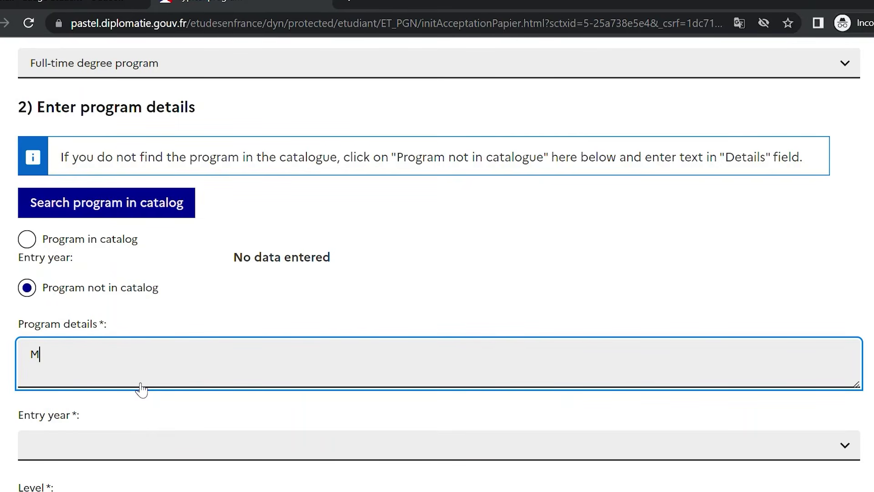
{"action": "type", "text": "asre"}
{"action": "key", "text": "BackSpace"}
{"action": "key", "text": "BackSpace"}
{"action": "type", "text": "ers"}
{"action": "type", "text": "ters in "}
{"action": "type", "text": "Man"}
{"action": "type", "text": "ag"}
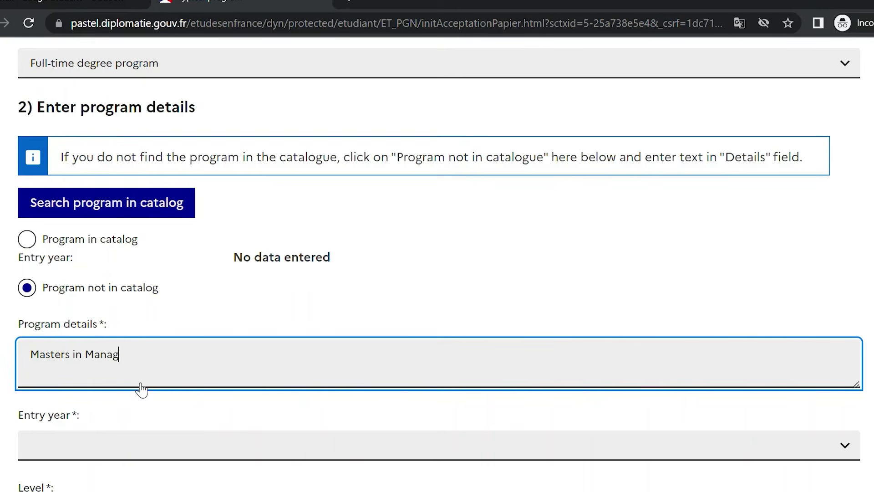
{"action": "type", "text": "ement"}
Set the entry year to year 1 and the level to 1st year Master's degree
{"action": "left_click", "coordinate": [178, 452]}
{"action": "left_click", "coordinate": [191, 290]}
{"action": "scroll", "coordinate": [735, 181], "scroll_direction": "down", "scroll_amount": 7}
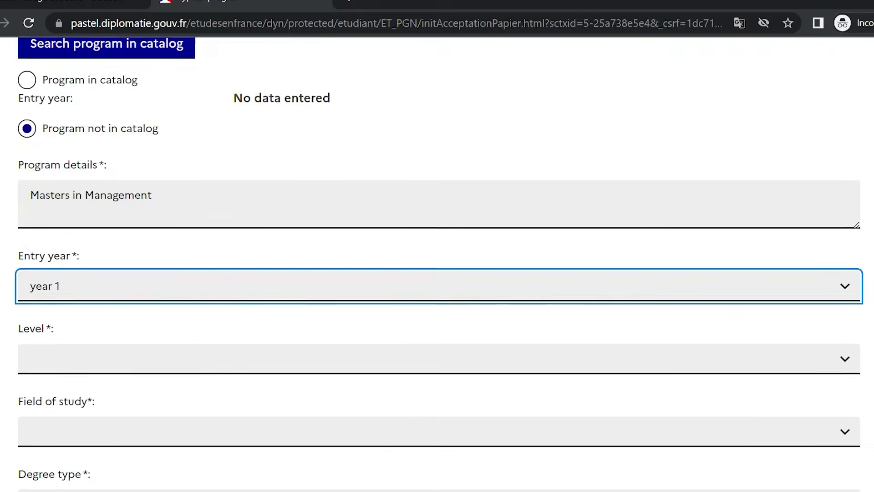
{"action": "key", "text": "Tab"}
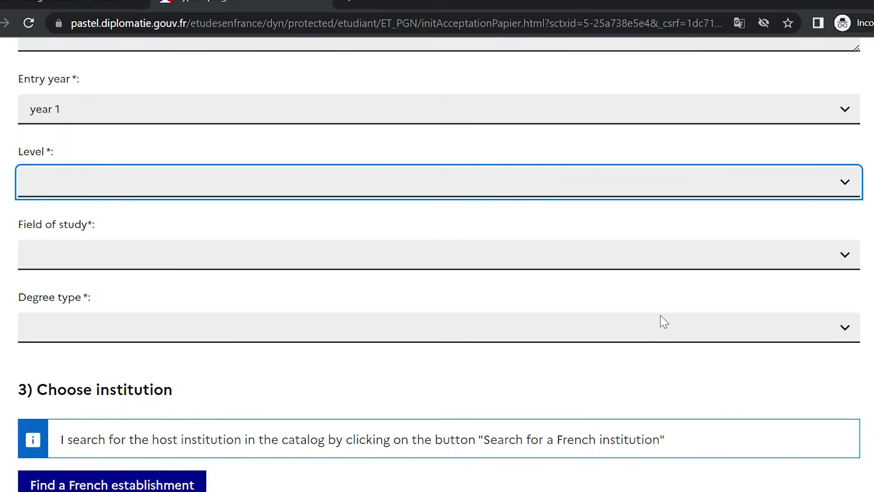
{"action": "key", "text": "4"}
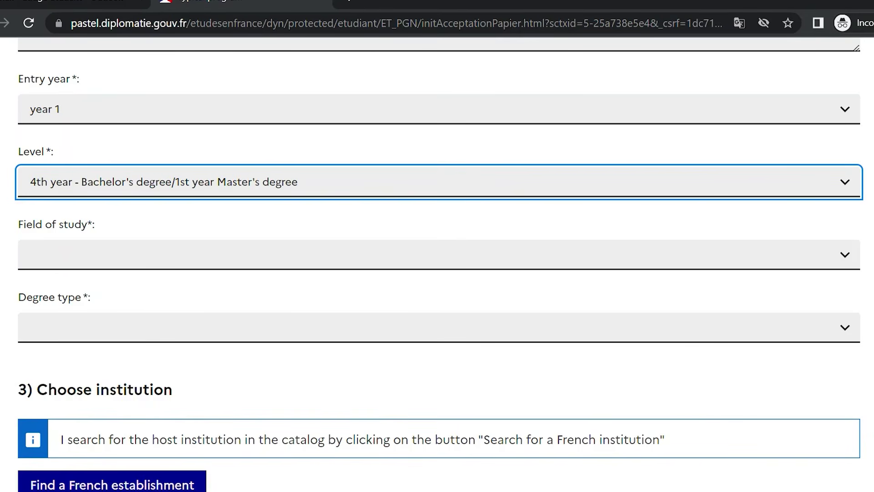
Set field of study to Management - Business Administration - Finance and degree type to Mastère spécialisé
{"action": "key", "text": "Tab"}
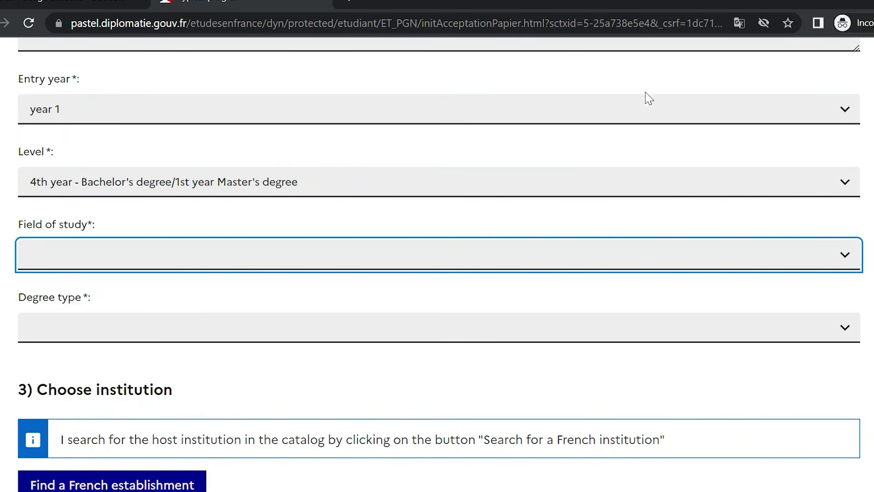
{"action": "key", "text": "m"}
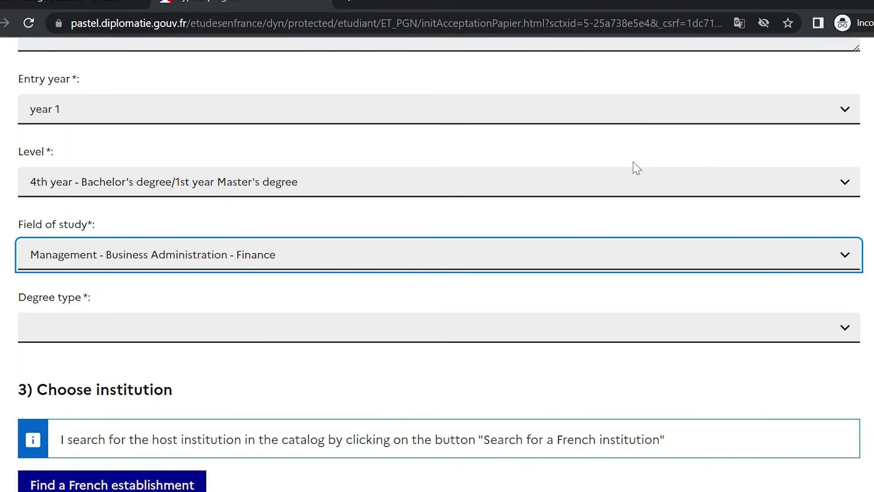
{"action": "scroll", "coordinate": [437, 251], "scroll_direction": "down", "scroll_amount": 2}
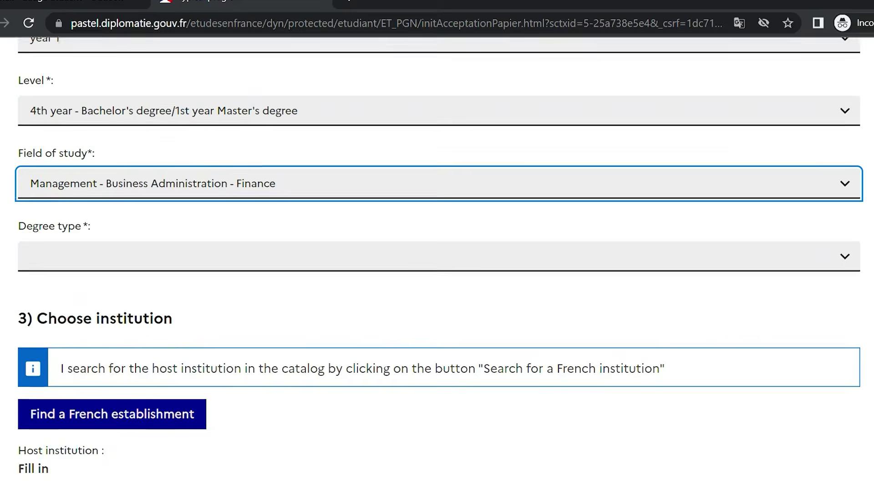
{"action": "left_click", "coordinate": [857, 239]}
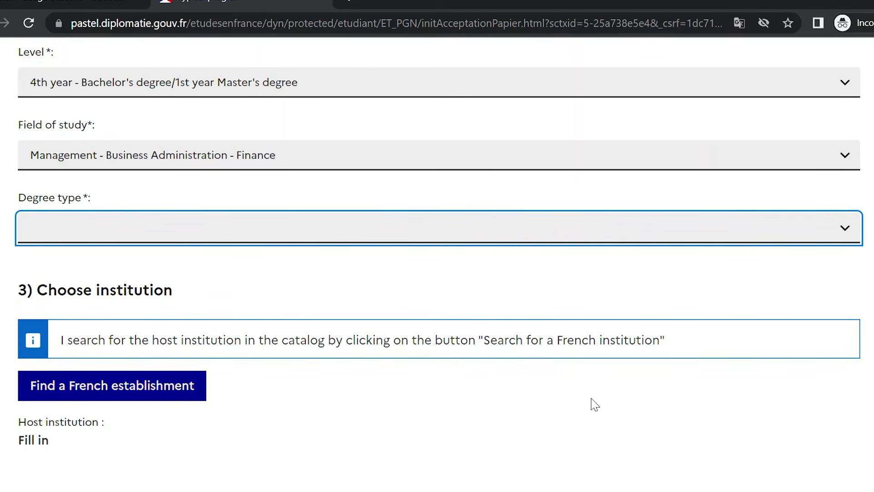
{"action": "key", "text": "Down"}
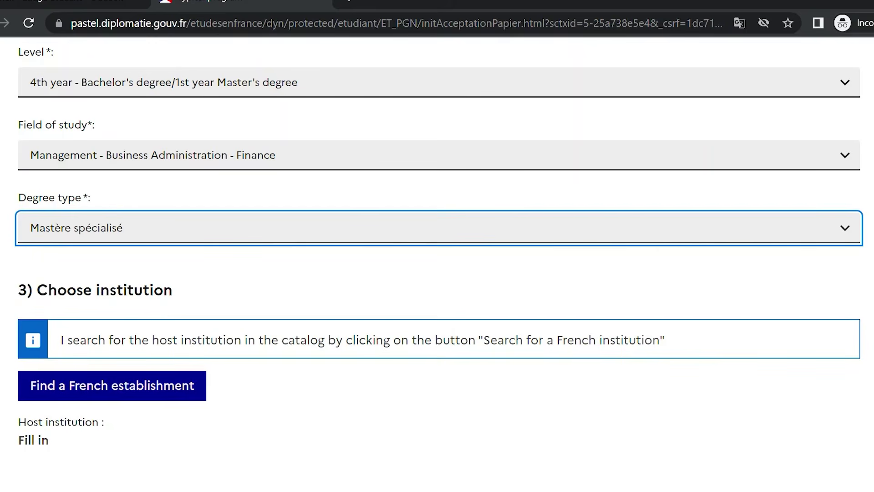
{"action": "scroll", "coordinate": [437, 264], "scroll_direction": "down", "scroll_amount": 3}
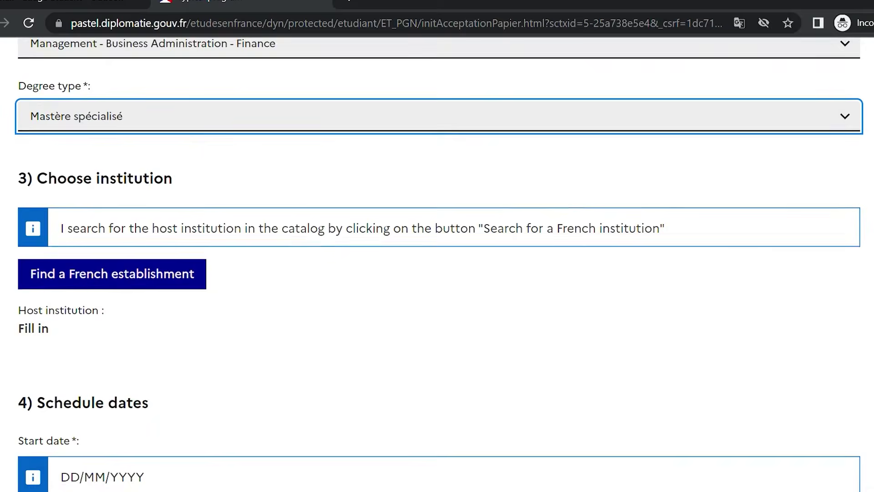
{"action": "scroll", "coordinate": [437, 265], "scroll_direction": "down", "scroll_amount": 1}
{"action": "scroll", "coordinate": [437, 264], "scroll_direction": "down", "scroll_amount": 1}
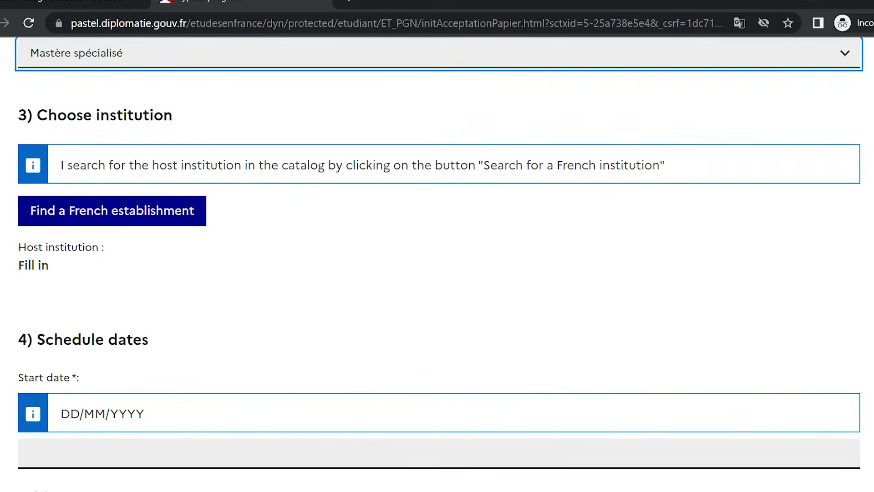
{"action": "scroll", "coordinate": [437, 264], "scroll_direction": "down", "scroll_amount": 1}
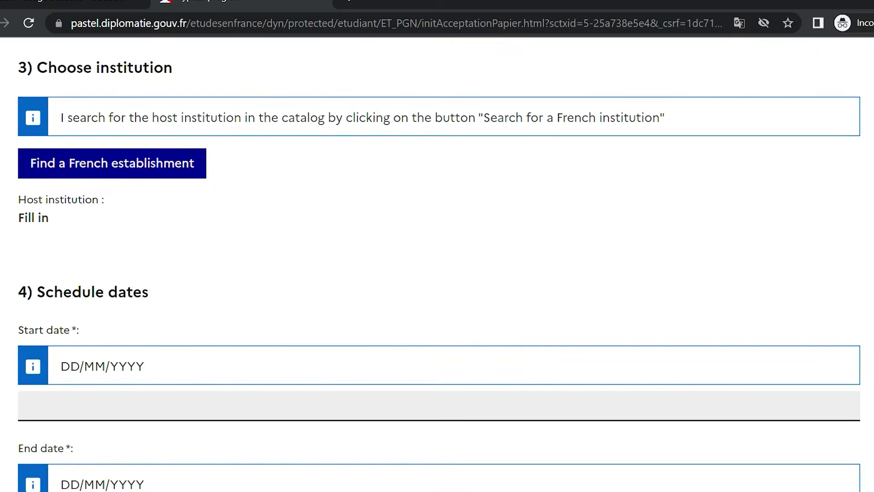
Search the French institution catalogue for 'Burgandy School of Business'
{"action": "left_click", "coordinate": [136, 160]}
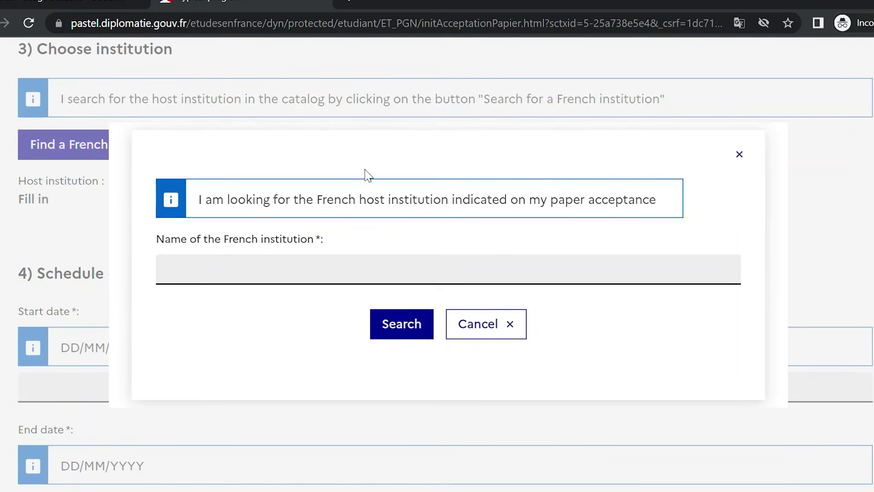
{"action": "left_click", "coordinate": [315, 270]}
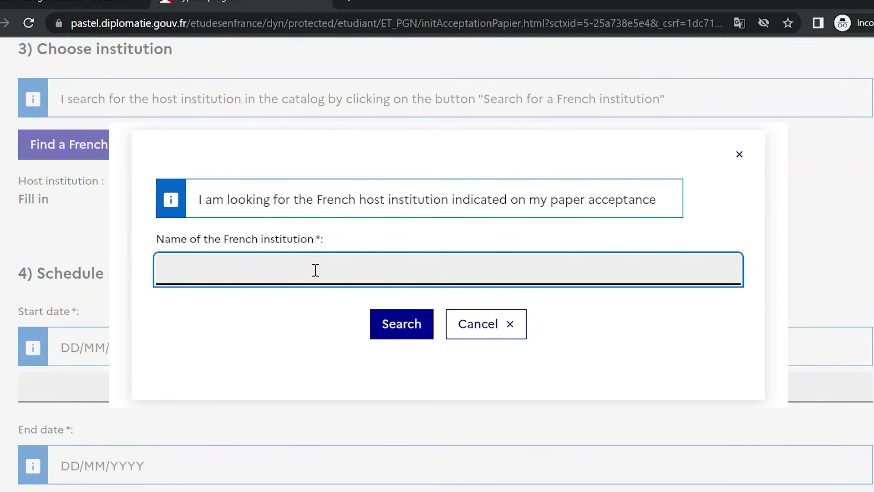
{"action": "type", "text": "Burgandy School."}
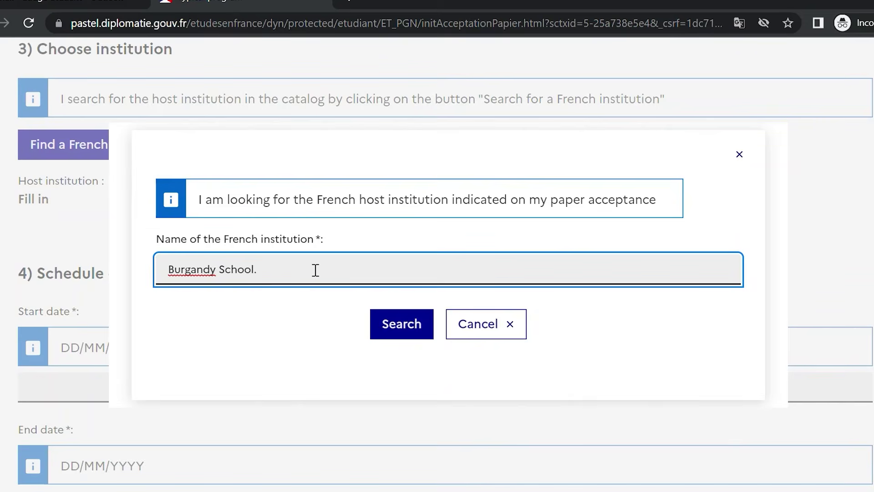
{"action": "key", "text": "BackSpace"}
{"action": "type", "text": " og"}
{"action": "key", "text": "BackSpace"}
{"action": "type", "text": "f Business"}
{"action": "left_click", "coordinate": [411, 324]}
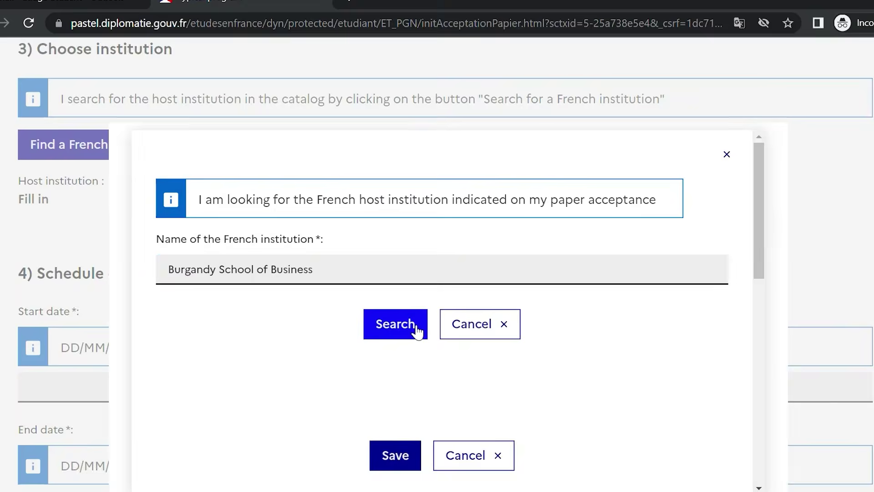
{"action": "left_click_drag", "start_coordinate": [765, 160], "coordinate": [711, 381]}
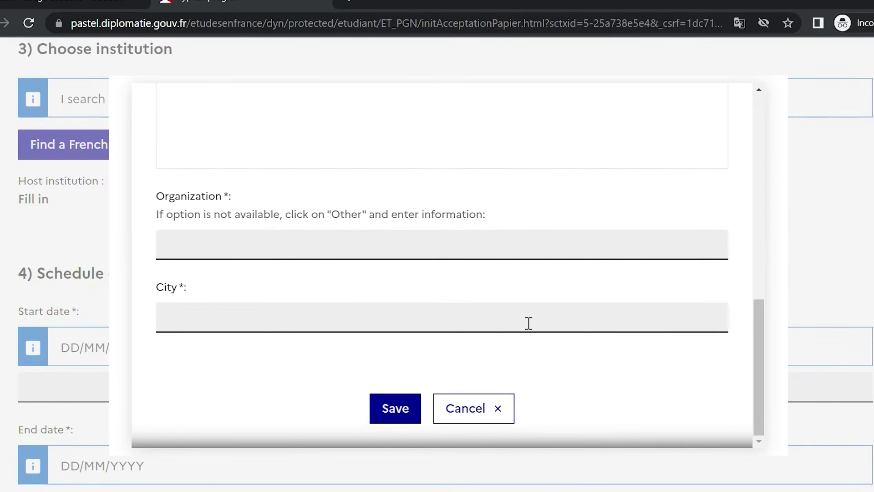
Enter organization 'Burgandy School of Business' with city Dijon manually and save
{"action": "left_click", "coordinate": [474, 249]}
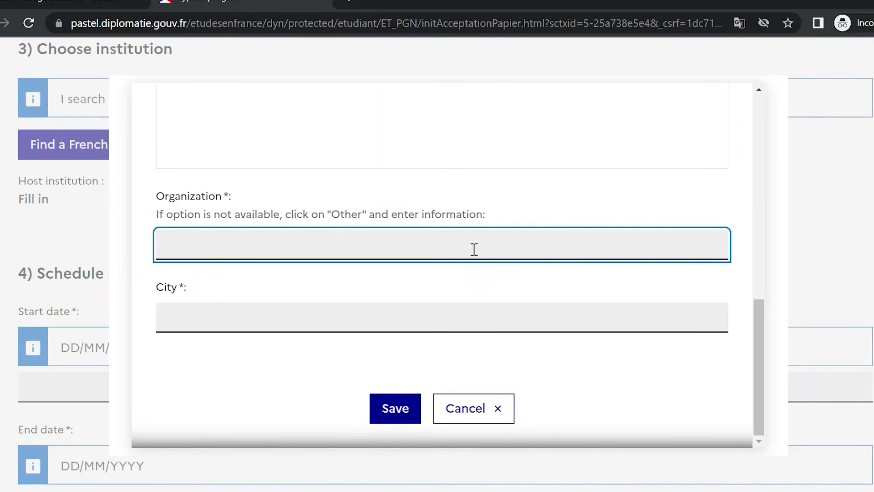
{"action": "type", "text": "Burgandy S"}
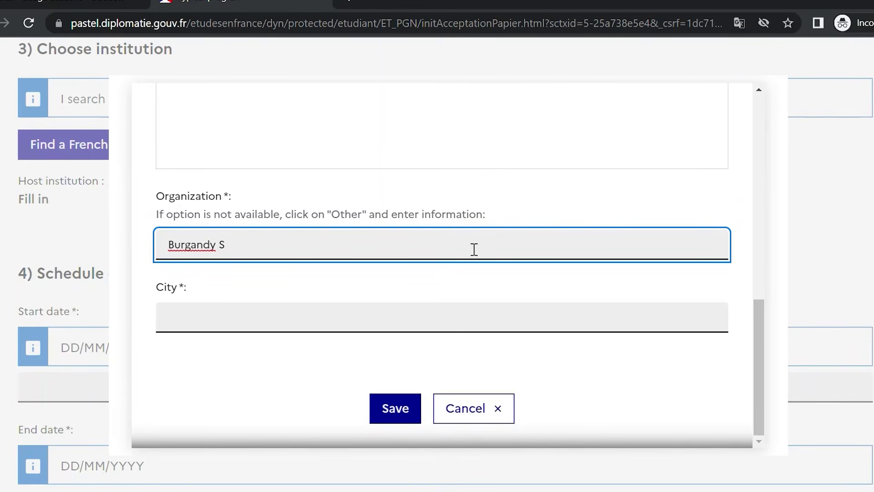
{"action": "type", "text": "chool of Business"}
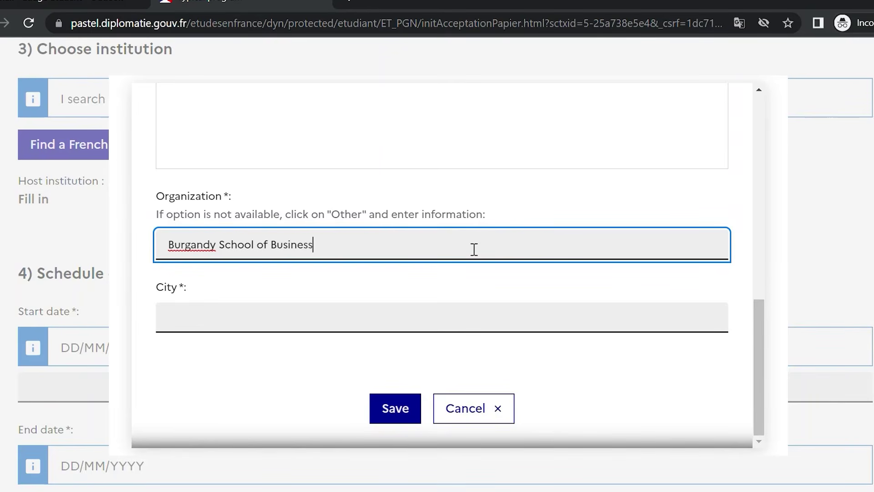
{"action": "left_click", "coordinate": [438, 330]}
{"action": "type", "text": "d"}
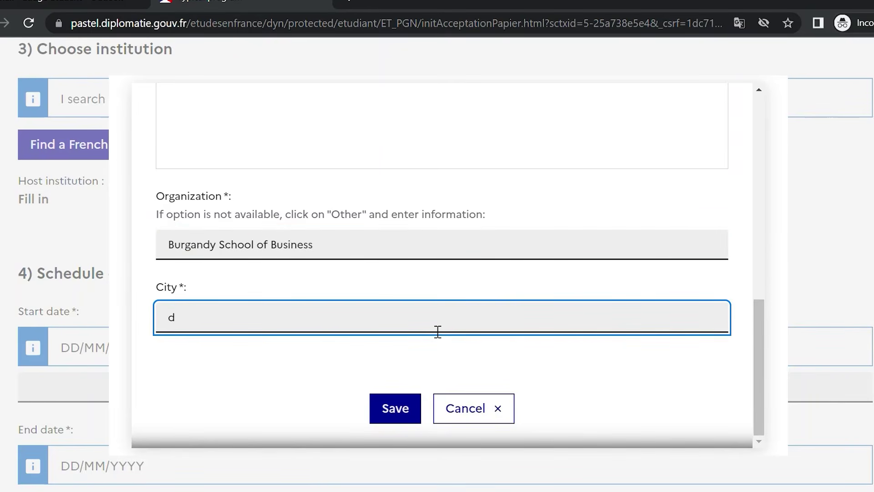
{"action": "key", "text": "BackSpace"}
{"action": "type", "text": "Dijon"}
{"action": "left_click", "coordinate": [396, 414]}
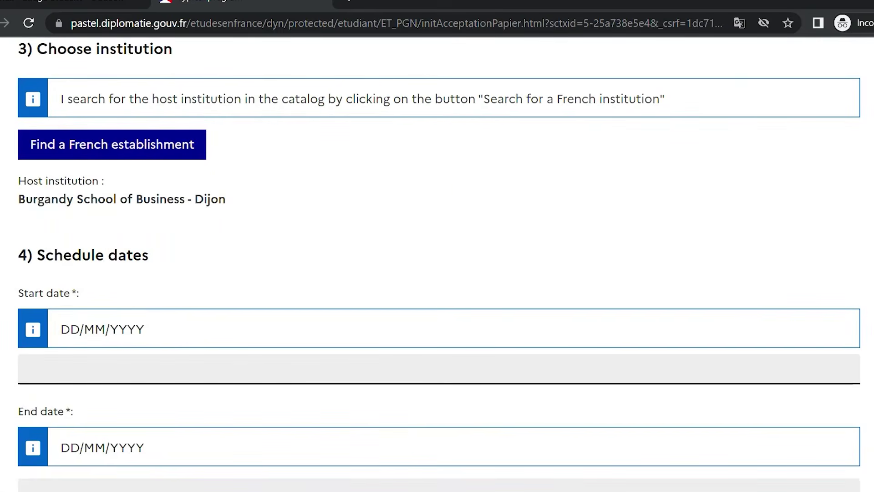
Set the program start date to 01/09/2023 and end date to 01/09/2024
{"action": "scroll", "coordinate": [437, 264], "scroll_direction": "down", "scroll_amount": 2}
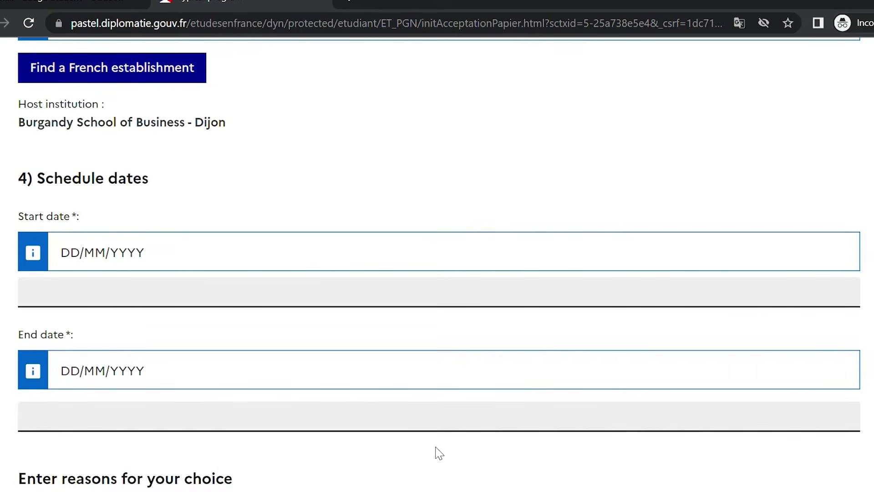
{"action": "left_click", "coordinate": [337, 289]}
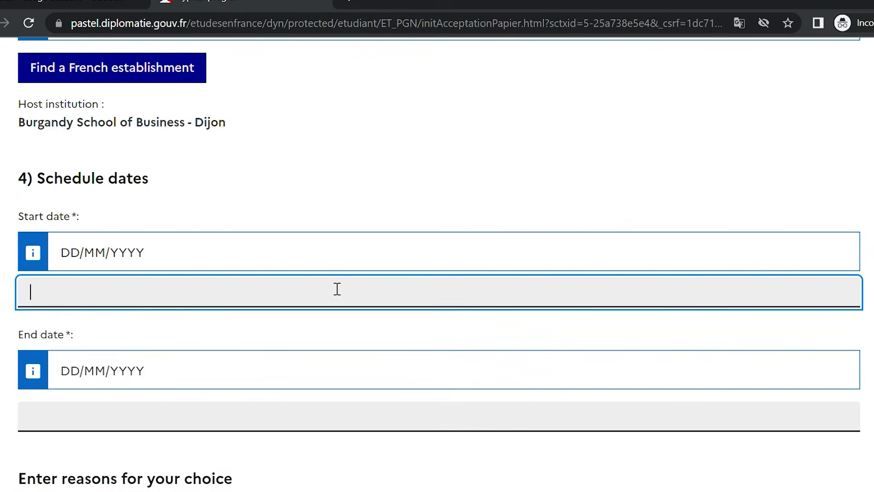
{"action": "type", "text": "01/09/2023"}
{"action": "left_click", "coordinate": [316, 432]}
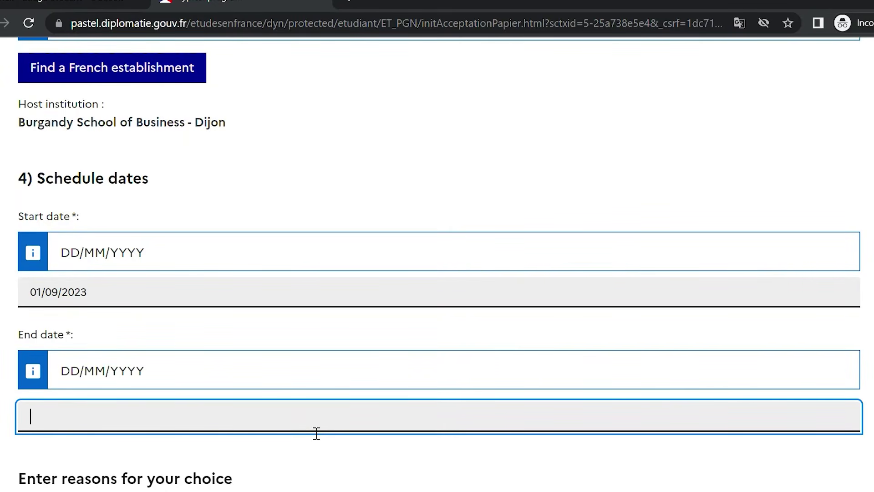
{"action": "type", "text": "01/09/2024"}
Write 'I would like to.....' as the reason for the choice and save the program details
{"action": "scroll", "coordinate": [296, 242], "scroll_direction": "down", "scroll_amount": 6}
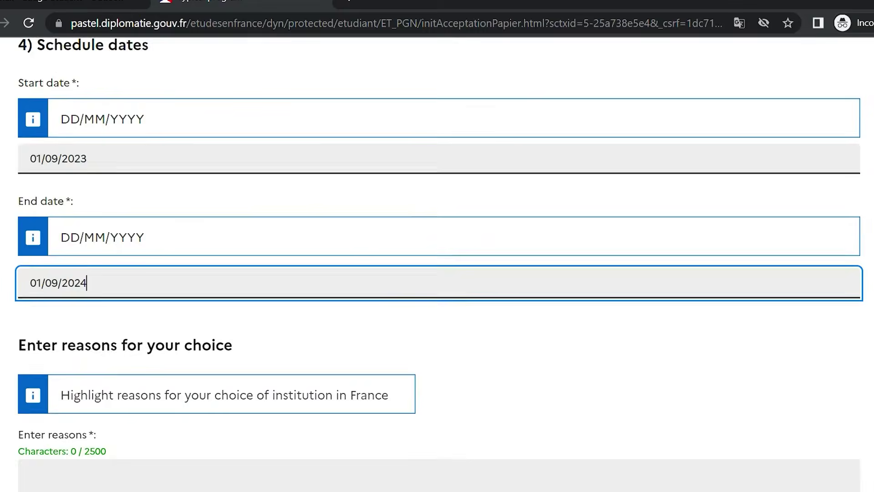
{"action": "left_click", "coordinate": [274, 240]}
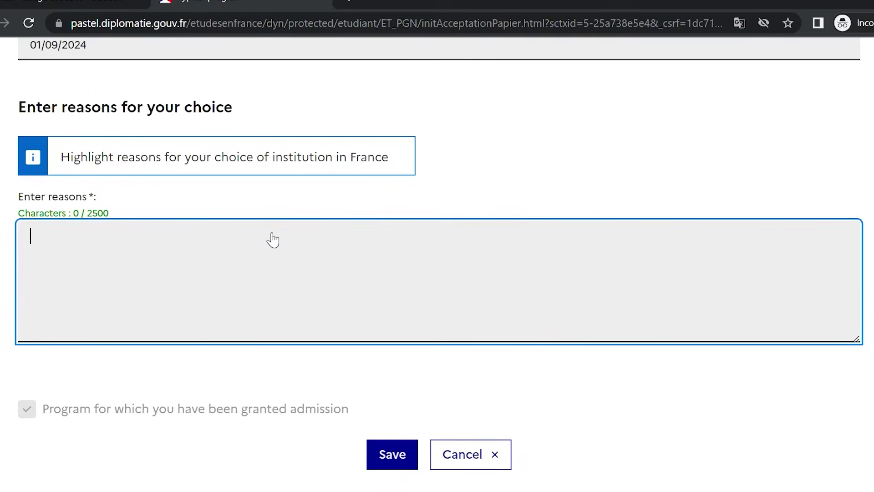
{"action": "type", "text": "I W"}
{"action": "key", "text": "BackSpace"}
{"action": "key", "text": "BackSpace"}
{"action": "type", "text": "would of"}
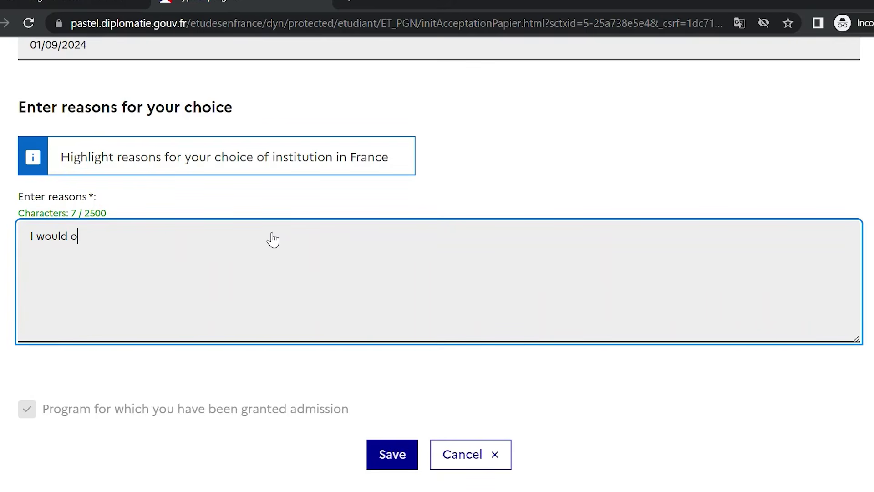
{"action": "key", "text": "BackSpace"}
{"action": "key", "text": "BackSpace"}
{"action": "type", "text": "like adm"}
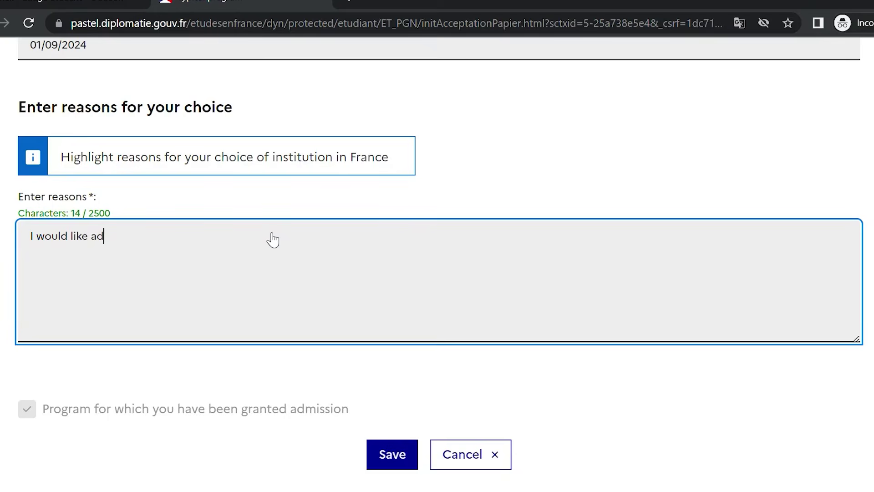
{"action": "key", "text": "BackSpace"}
{"action": "key", "text": "BackSpace"}
{"action": "key", "text": "BackSpace"}
{"action": "type", "text": "to....."}
{"action": "left_click", "coordinate": [397, 457]}
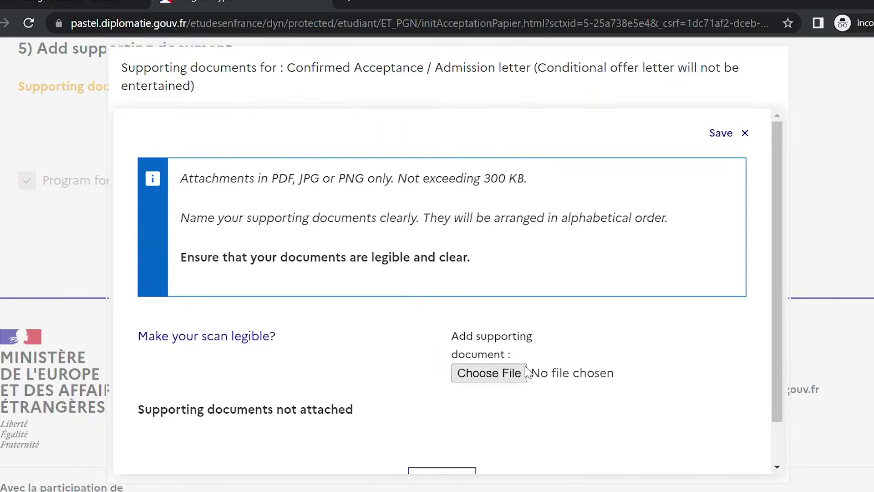
Upload TEST DOC.pdf as the admission letter and close the supporting documents window
{"action": "left_click_drag", "start_coordinate": [769, 236], "coordinate": [769, 276]}
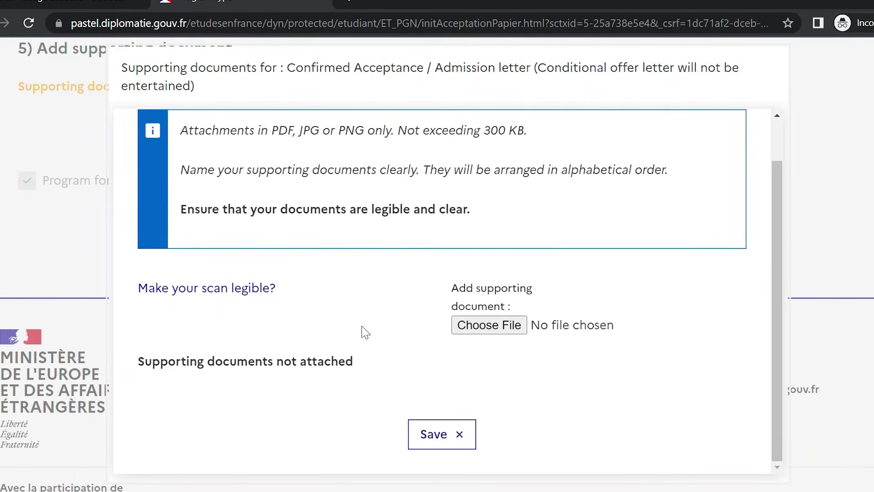
{"action": "left_click", "coordinate": [490, 330]}
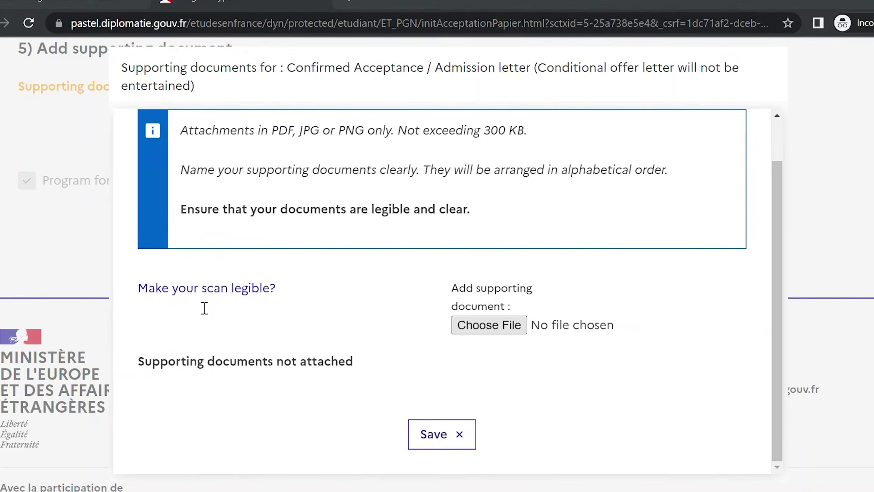
{"action": "double_click", "coordinate": [309, 329]}
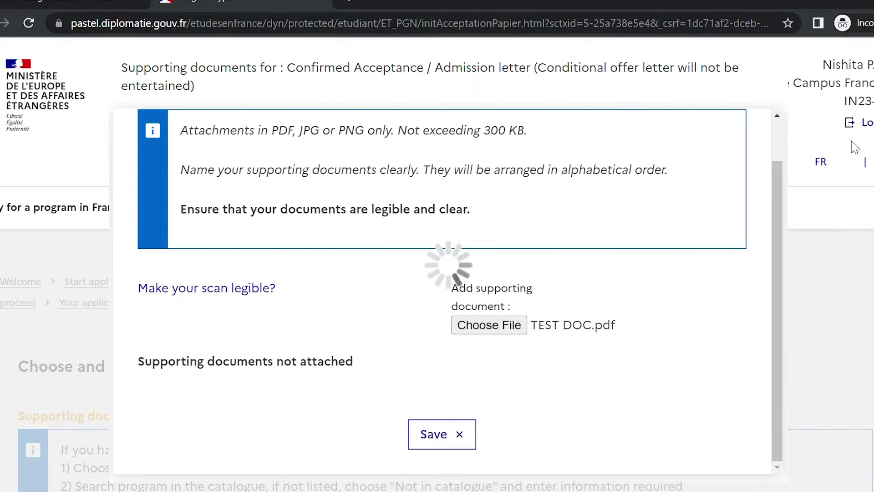
{"action": "scroll", "coordinate": [752, 292], "scroll_direction": "down", "scroll_amount": 4}
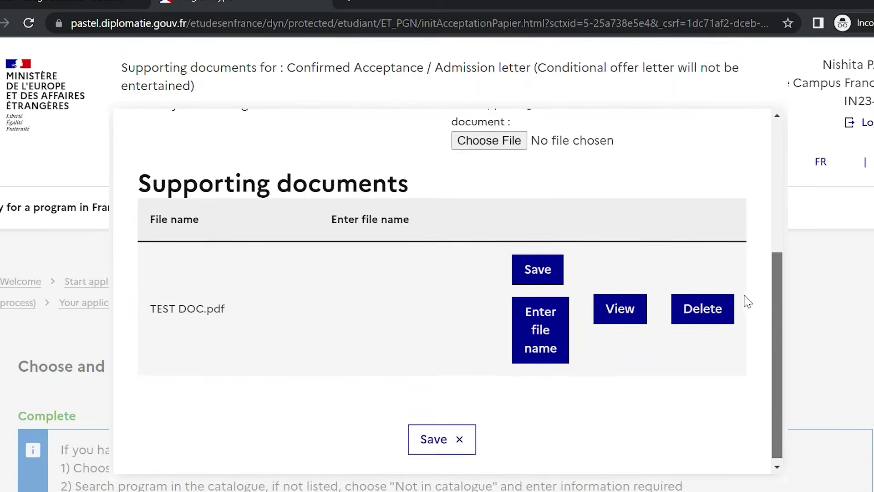
{"action": "left_click", "coordinate": [429, 434]}
{"action": "scroll", "coordinate": [437, 274], "scroll_direction": "down", "scroll_amount": 20}
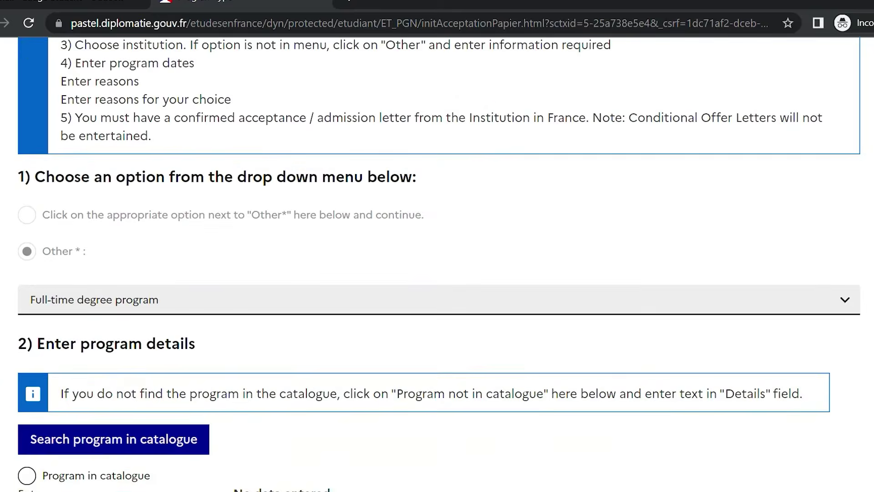
{"action": "scroll", "coordinate": [437, 274], "scroll_direction": "down", "scroll_amount": 1}
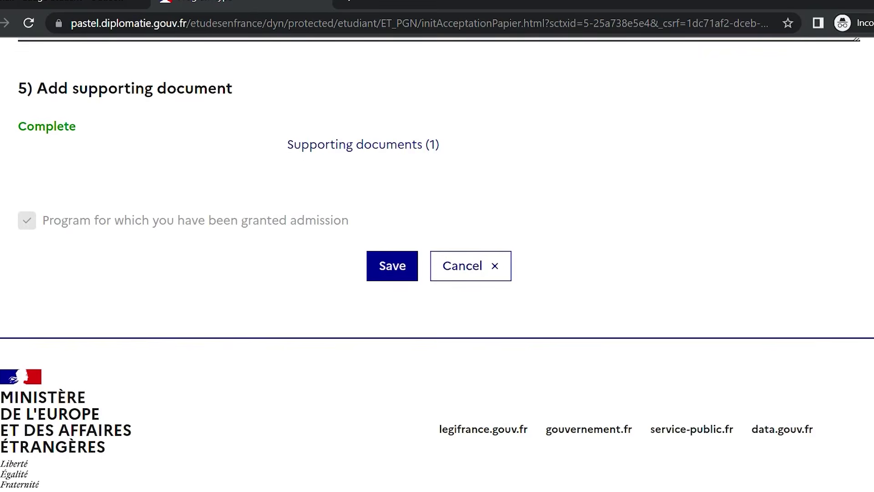
Save the program entry and expand Your application to view the program summary
{"action": "left_click", "coordinate": [389, 286]}
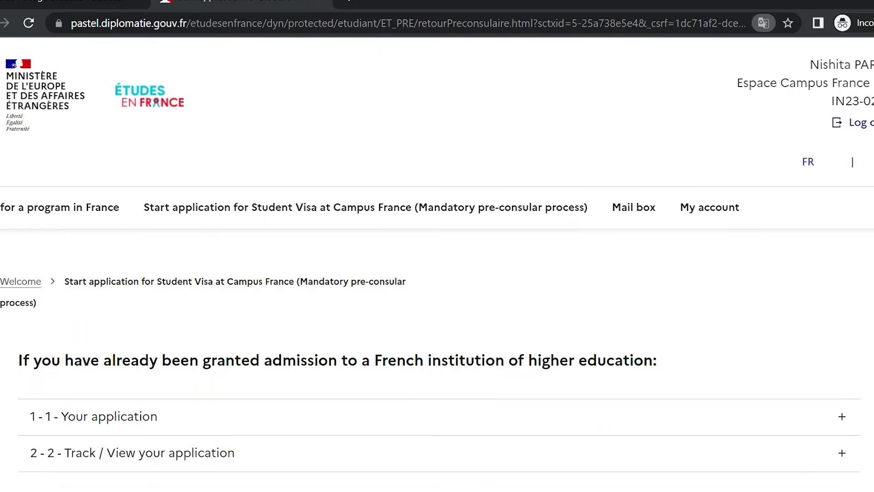
{"action": "scroll", "coordinate": [437, 273], "scroll_direction": "down", "scroll_amount": 2}
{"action": "left_click", "coordinate": [809, 323]}
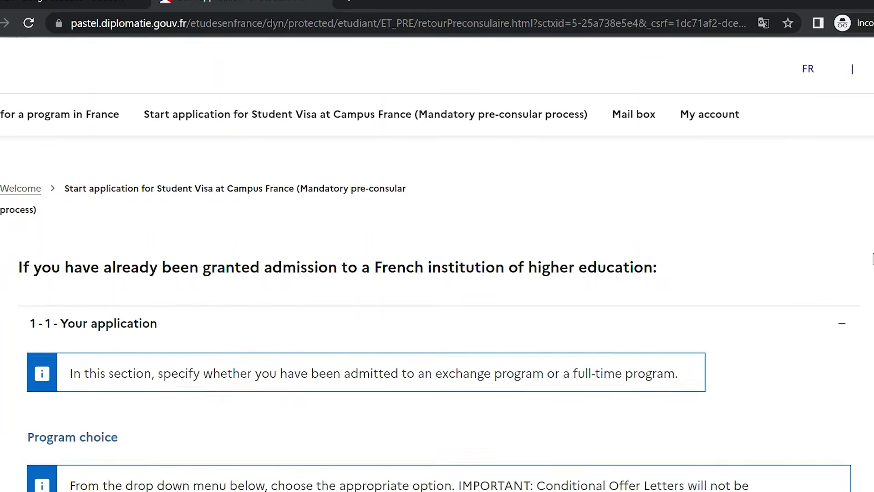
{"action": "scroll", "coordinate": [437, 273], "scroll_direction": "down", "scroll_amount": 10}
{"action": "scroll", "coordinate": [437, 274], "scroll_direction": "down", "scroll_amount": 5}
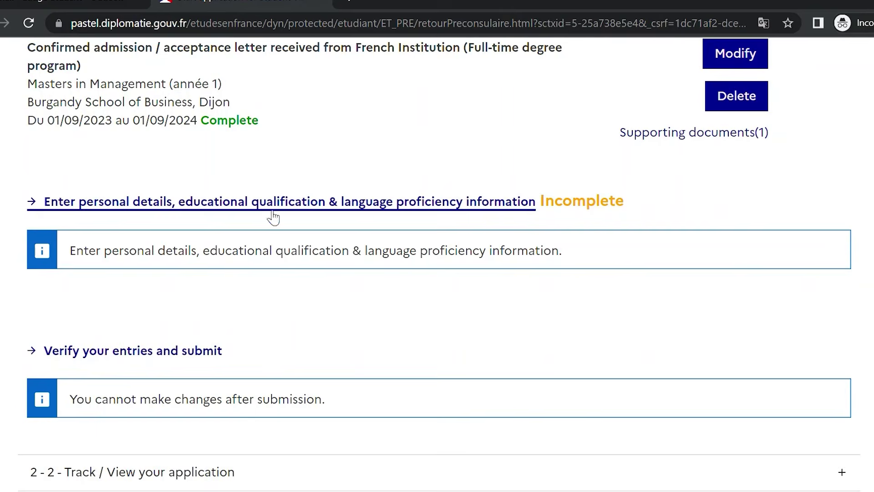
Check the guide slides in Outlook, then open the applicant personal details page
{"action": "left_click", "coordinate": [84, 2]}
{"action": "key", "text": "Right"}
{"action": "key", "text": "Right"}
{"action": "key", "text": "Left"}
{"action": "left_click", "coordinate": [391, 202]}
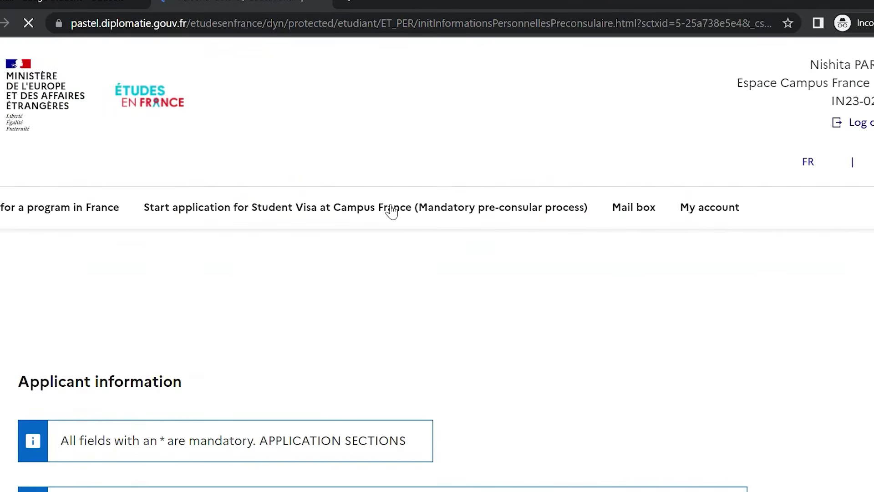
{"action": "scroll", "coordinate": [620, 332], "scroll_direction": "down", "scroll_amount": 10}
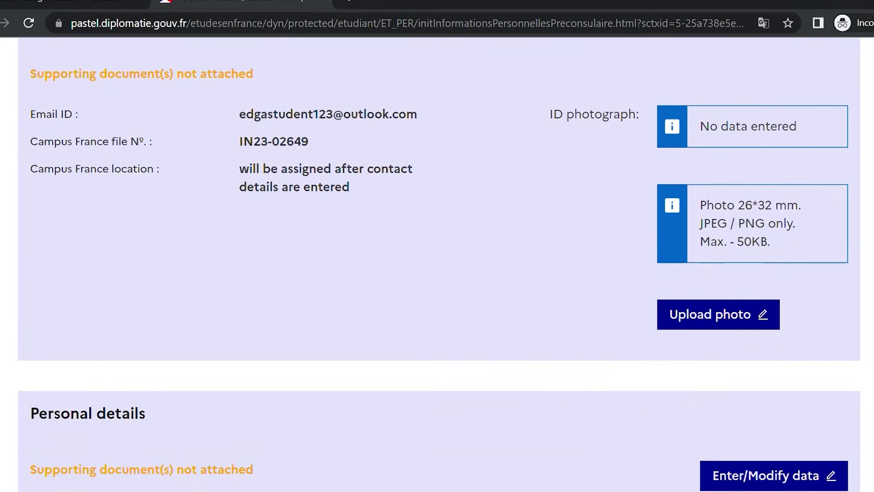
{"action": "left_click", "coordinate": [699, 319]}
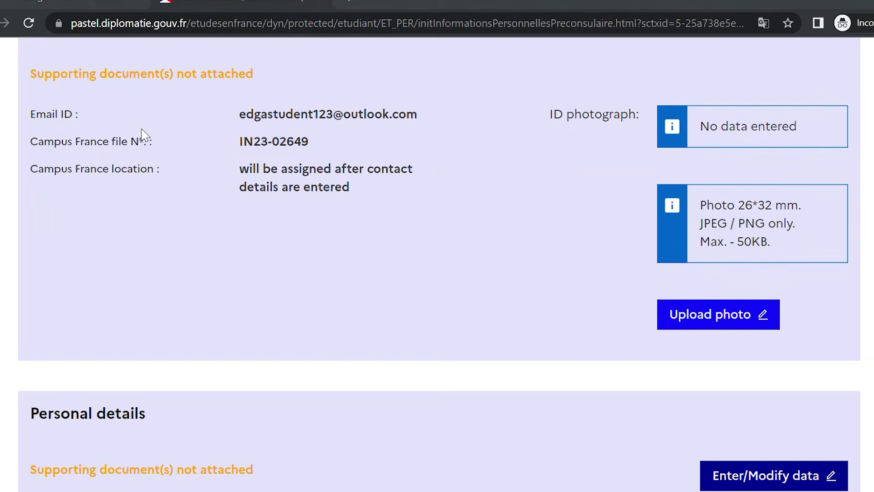
{"action": "key", "text": "Return"}
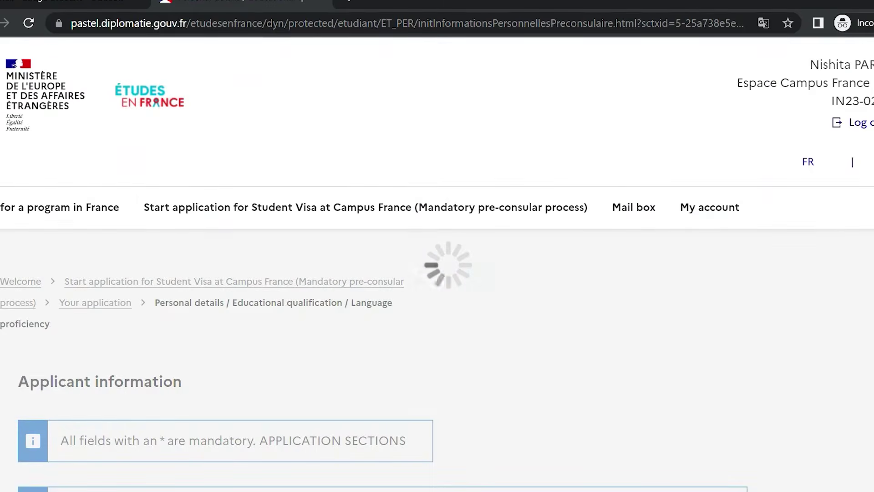
{"action": "scroll", "coordinate": [439, 265], "scroll_direction": "down", "scroll_amount": 4}
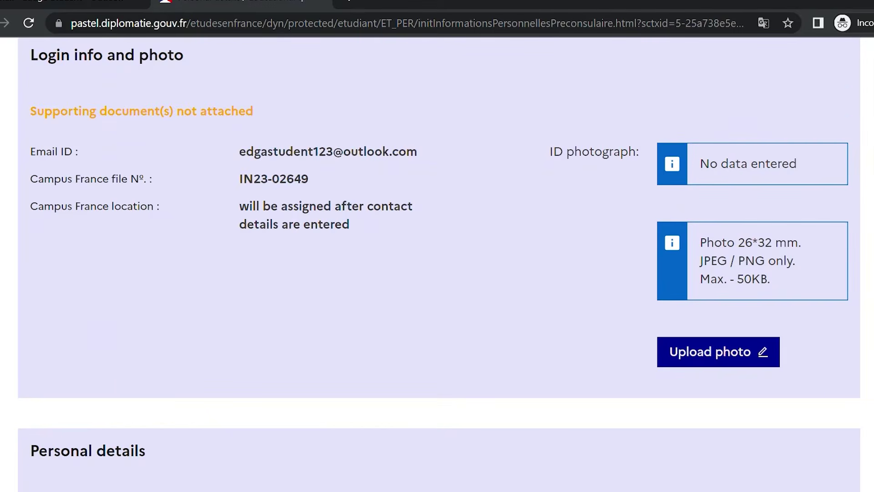
{"action": "left_click", "coordinate": [734, 352]}
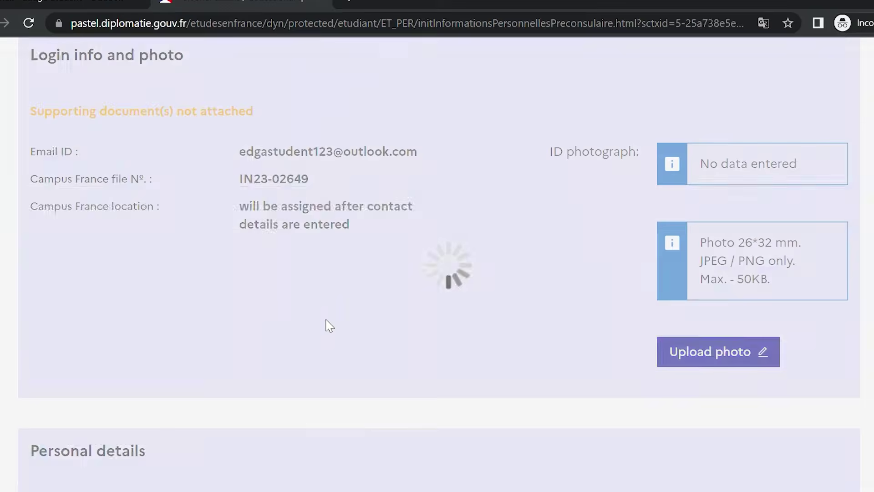
{"action": "scroll", "coordinate": [779, 122], "scroll_direction": "down", "scroll_amount": 15}
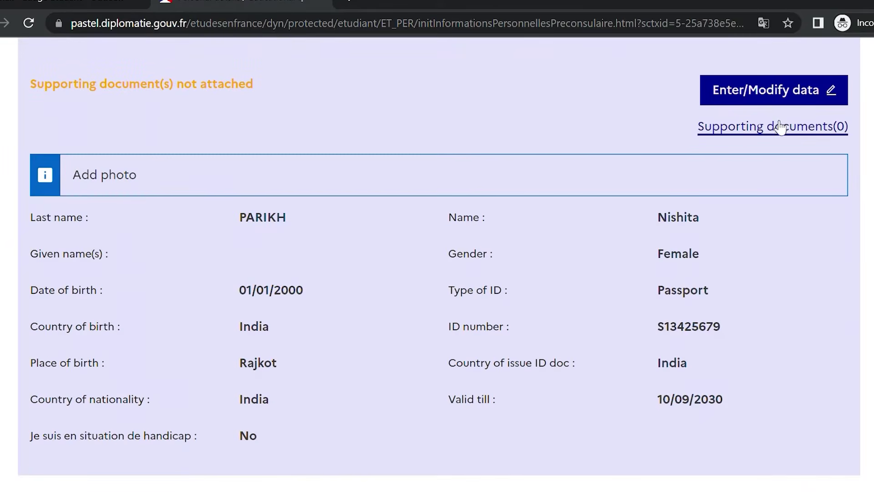
Attach TEST DOC.pdf under Personal details Supporting documents and save it
{"action": "left_click", "coordinate": [777, 133]}
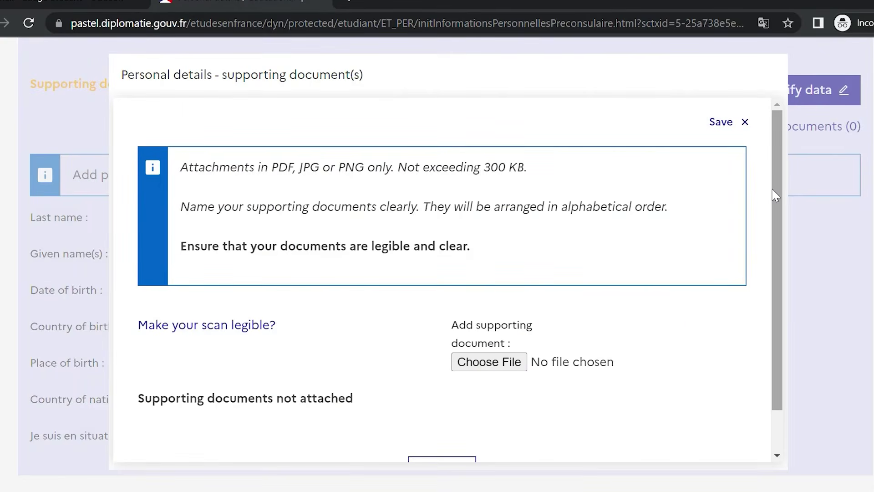
{"action": "left_click", "coordinate": [465, 369]}
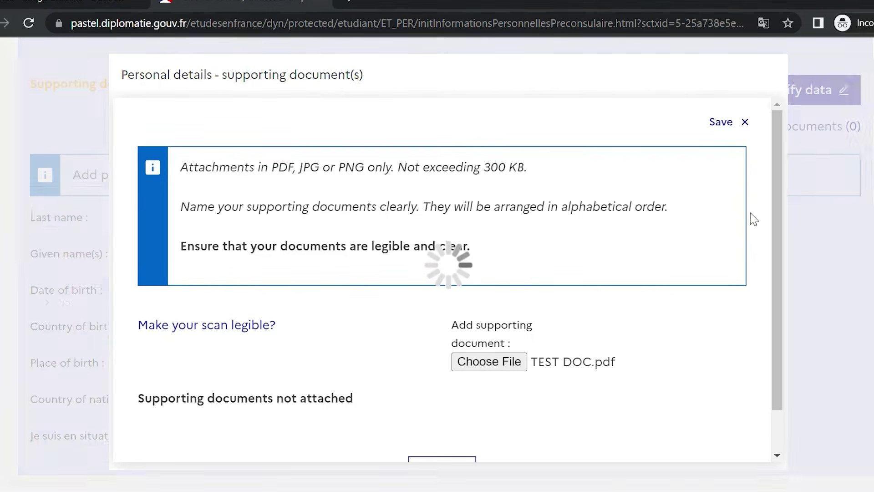
{"action": "scroll", "coordinate": [776, 269], "scroll_direction": "down", "scroll_amount": 2}
{"action": "scroll", "coordinate": [776, 269], "scroll_direction": "down", "scroll_amount": 3}
{"action": "left_click", "coordinate": [444, 433]}
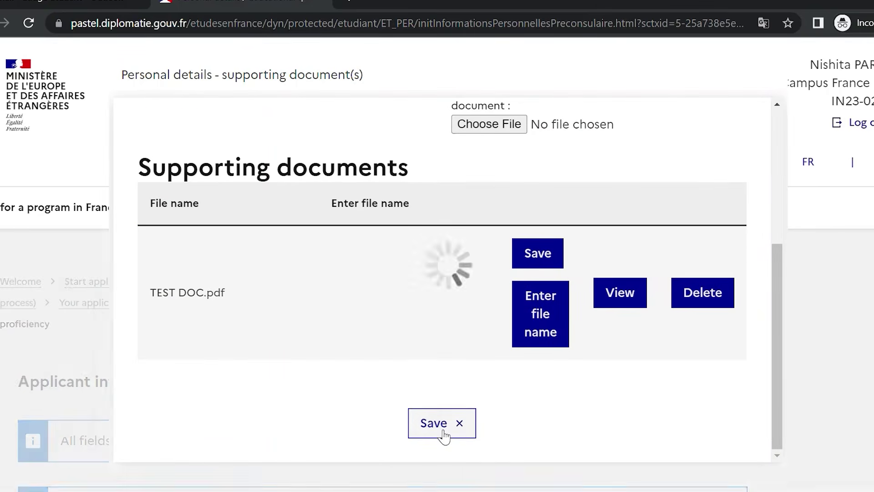
{"action": "scroll", "coordinate": [438, 430], "scroll_direction": "down", "scroll_amount": 12}
{"action": "scroll", "coordinate": [438, 430], "scroll_direction": "down", "scroll_amount": 10}
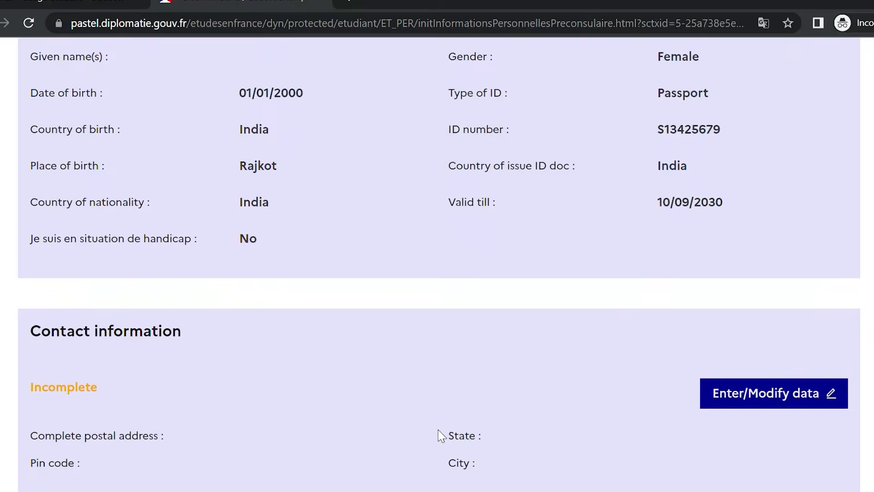
Enter the postal address and pin code in the Contact information form
{"action": "scroll", "coordinate": [438, 430], "scroll_direction": "down", "scroll_amount": 5}
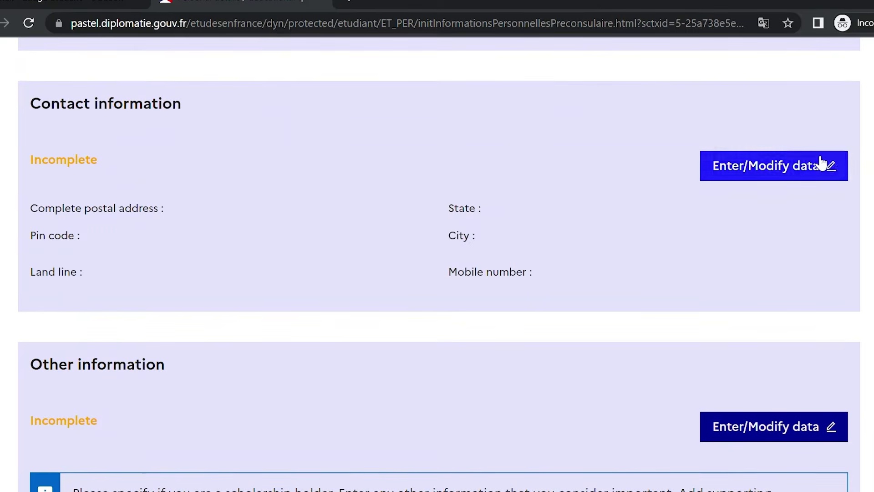
{"action": "left_click", "coordinate": [822, 163]}
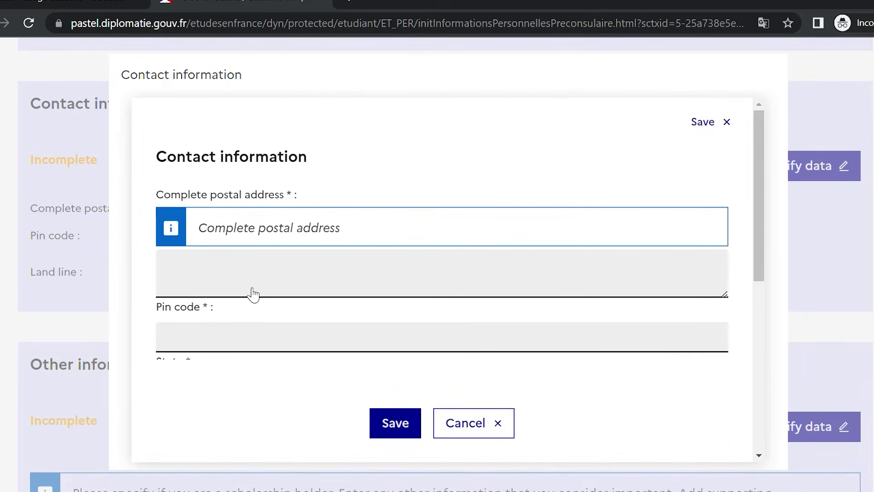
{"action": "left_click", "coordinate": [240, 281]}
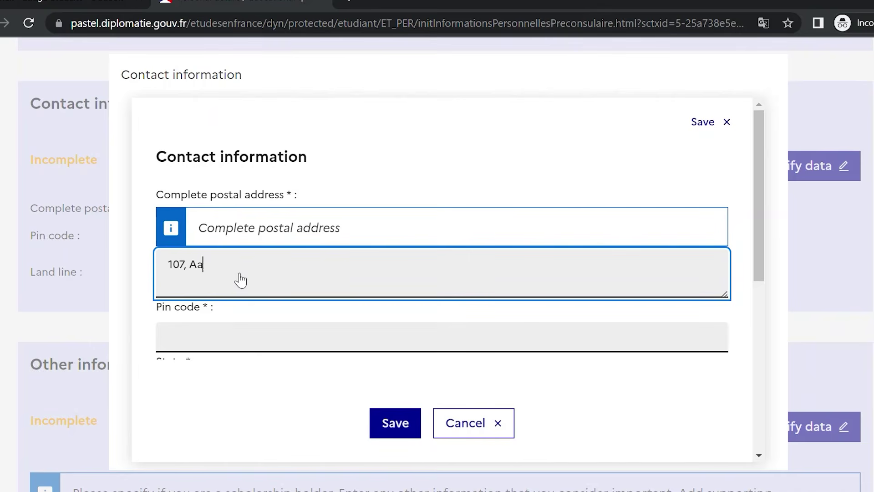
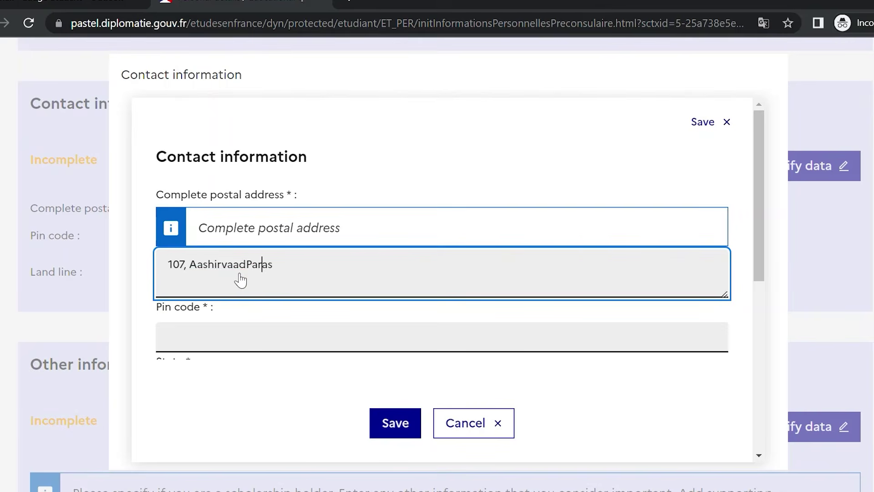
{"action": "left_click", "coordinate": [307, 275]}
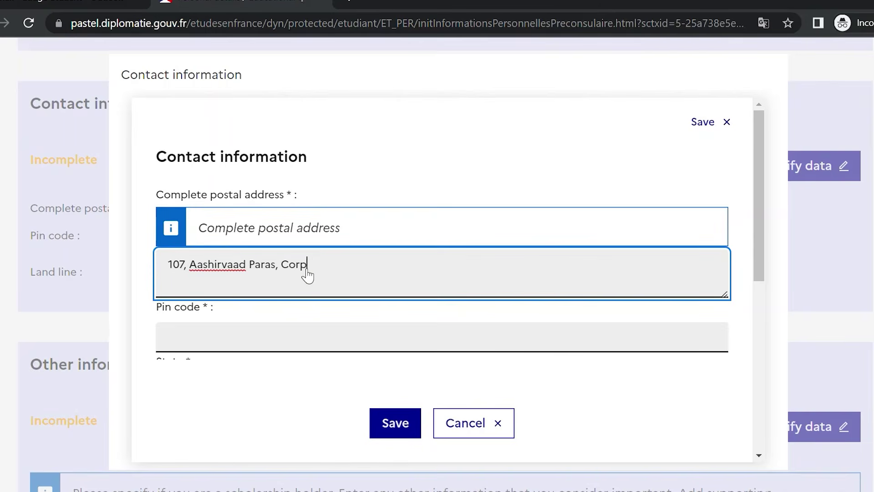
{"action": "left_click", "coordinate": [299, 348]}
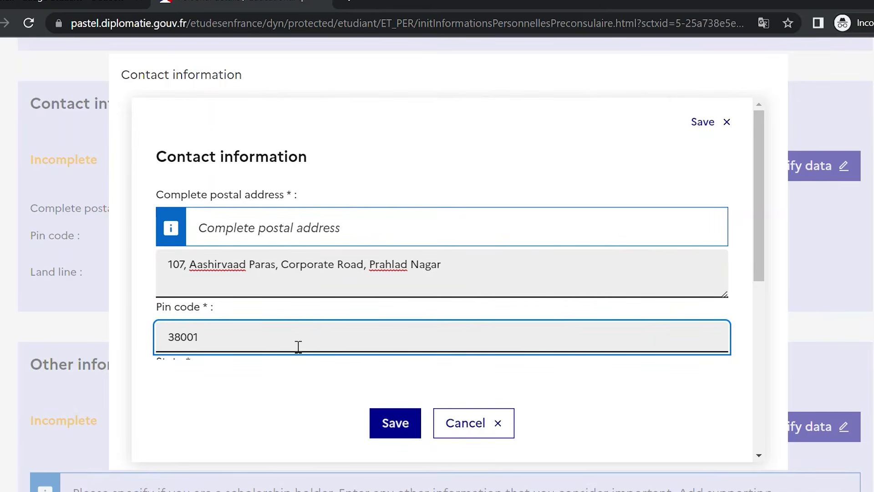
{"action": "type", "text": "380015"}
Choose the state and city, enter the land-line number, and save the contact details
{"action": "scroll", "coordinate": [755, 198], "scroll_direction": "down", "scroll_amount": 3}
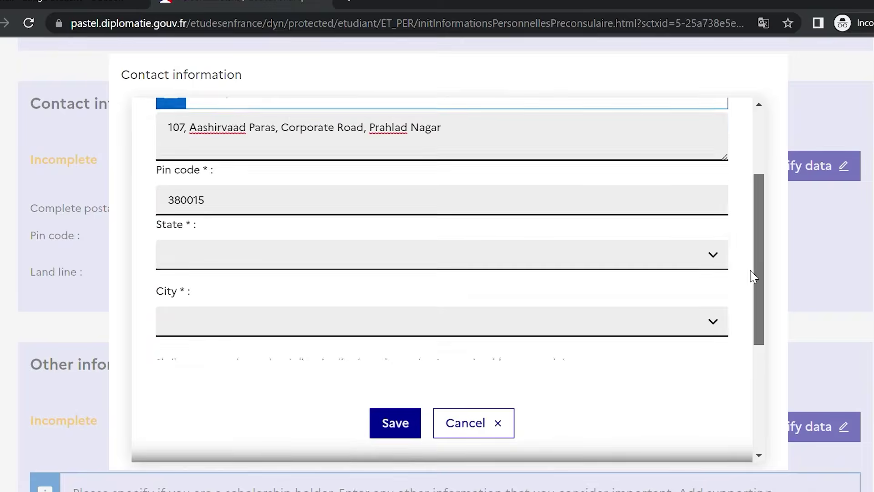
{"action": "left_click", "coordinate": [661, 238]}
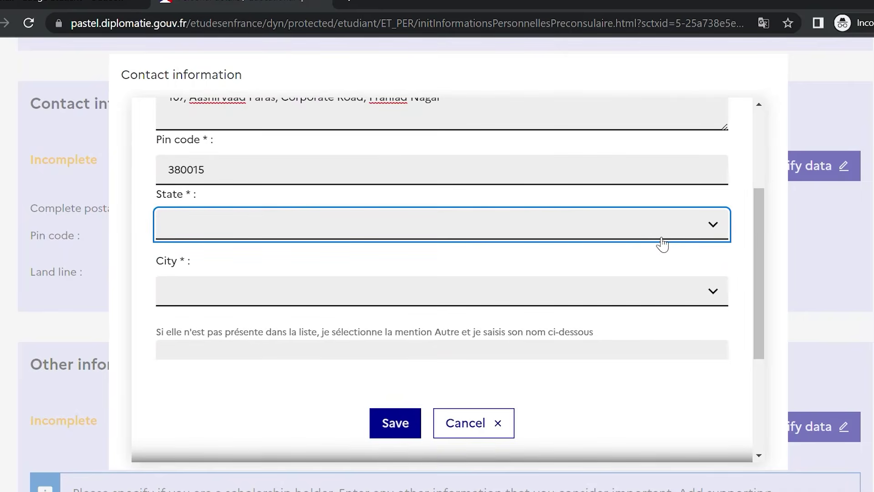
{"action": "left_click", "coordinate": [627, 424]}
{"action": "left_click", "coordinate": [591, 283]}
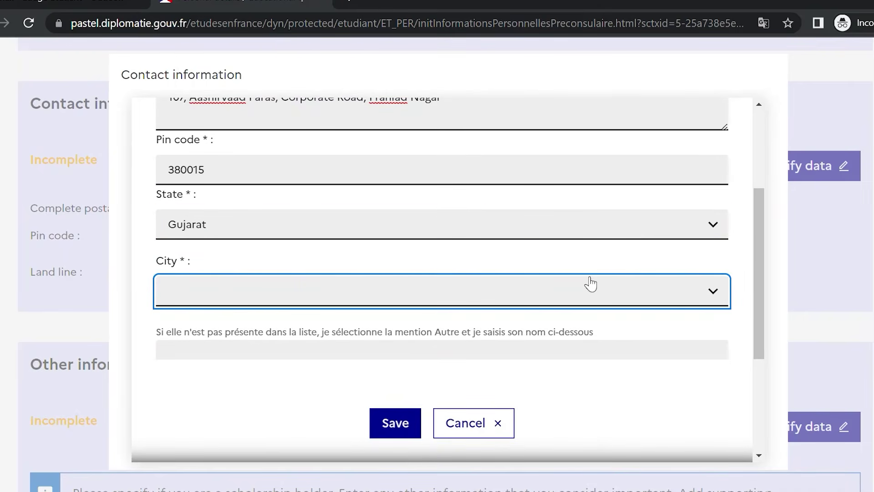
{"action": "left_click", "coordinate": [577, 323]}
{"action": "scroll", "coordinate": [760, 274], "scroll_direction": "down", "scroll_amount": 4}
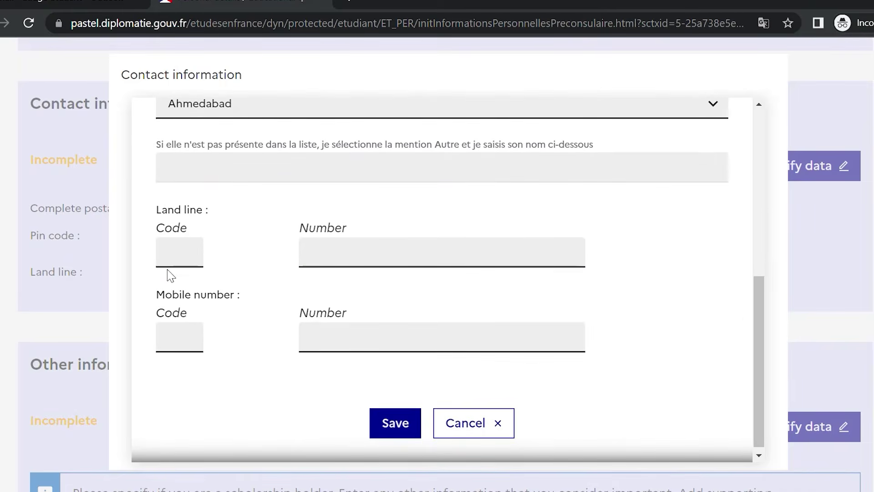
{"action": "left_click", "coordinate": [182, 268]}
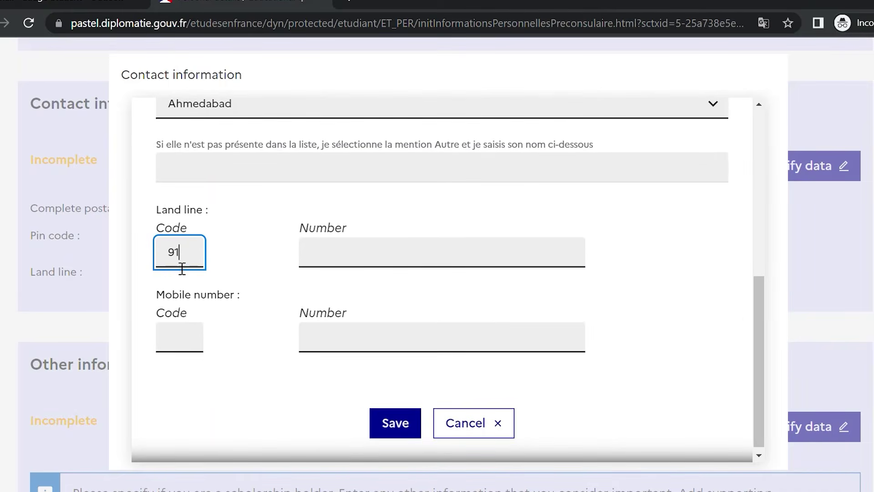
{"action": "left_click", "coordinate": [363, 264]}
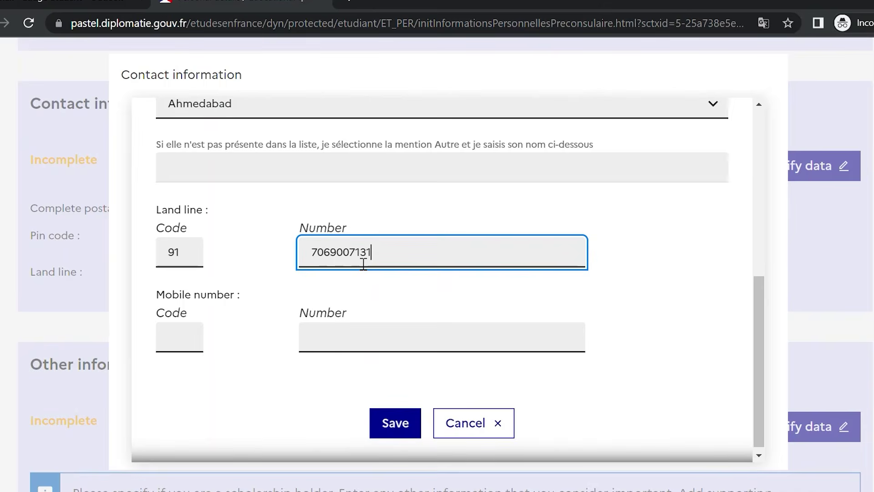
{"action": "left_click", "coordinate": [391, 424]}
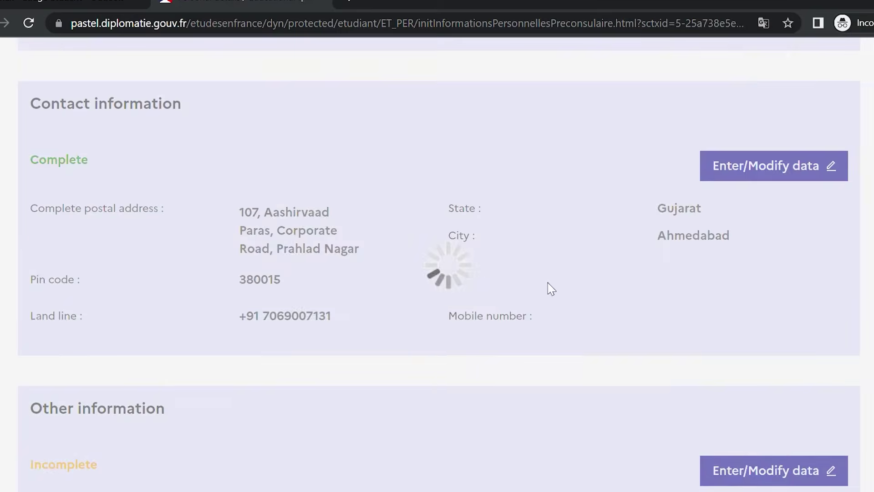
Confirm Contact information now shows the Complete status
{"action": "scroll", "coordinate": [806, 216], "scroll_direction": "down", "scroll_amount": 3}
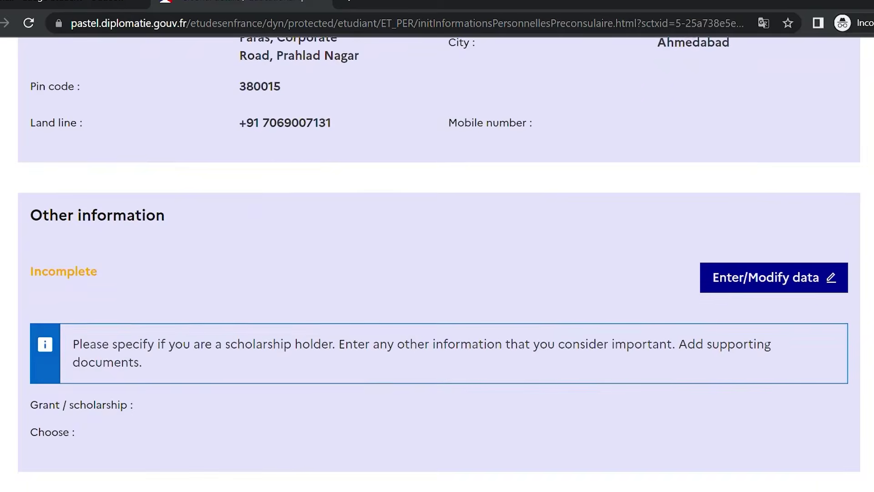
{"action": "scroll", "coordinate": [806, 215], "scroll_direction": "up", "scroll_amount": 6}
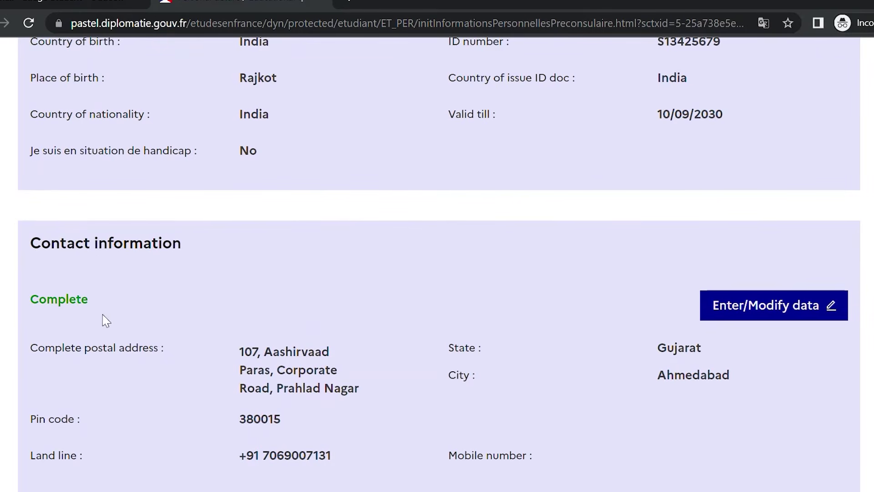
{"action": "left_click_drag", "start_coordinate": [88, 303], "coordinate": [27, 306]}
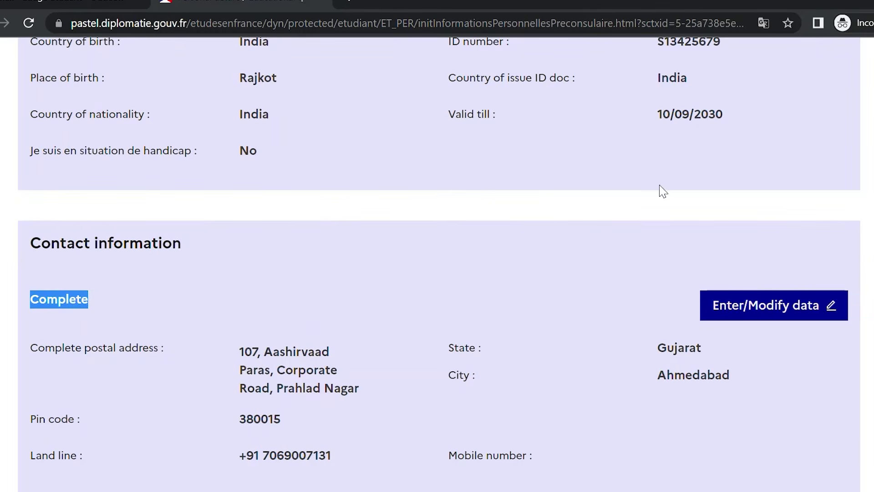
{"action": "scroll", "coordinate": [866, 238], "scroll_direction": "down", "scroll_amount": 5}
{"action": "scroll", "coordinate": [866, 238], "scroll_direction": "down", "scroll_amount": 3}
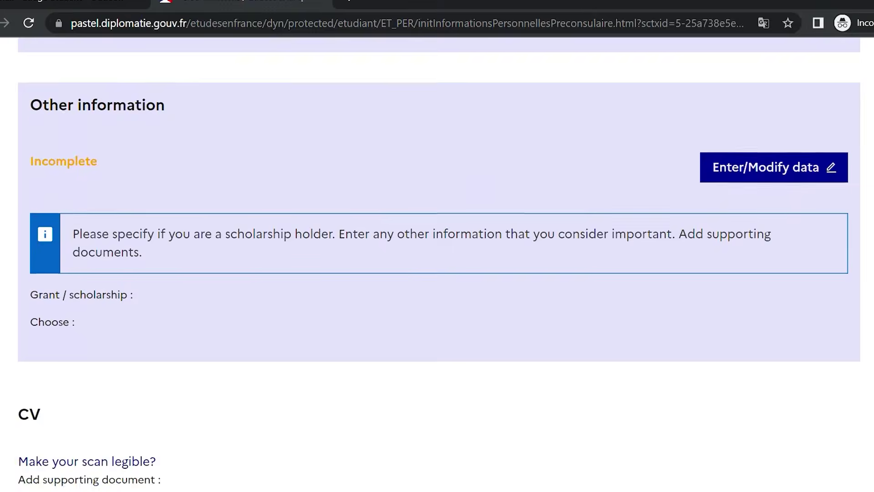
Declare 'None of the above' for grants and special cases in Other information, and save
{"action": "left_click", "coordinate": [766, 159]}
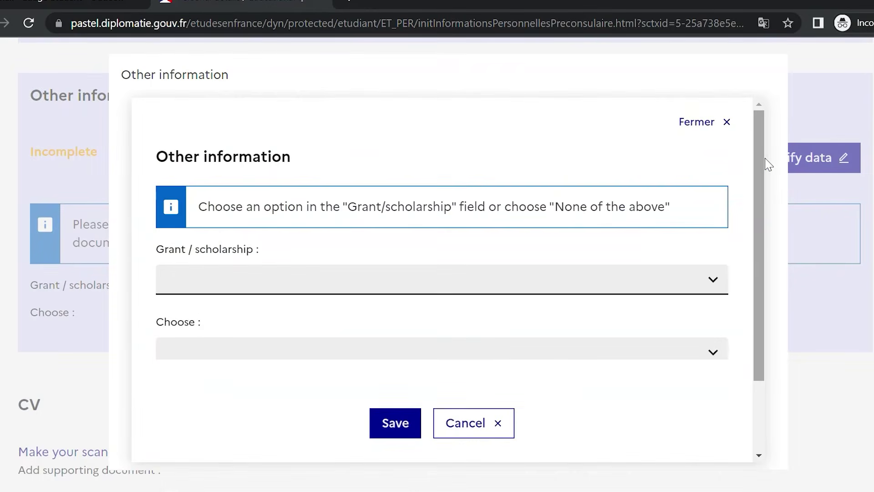
{"action": "scroll", "coordinate": [755, 322], "scroll_direction": "down", "scroll_amount": 3}
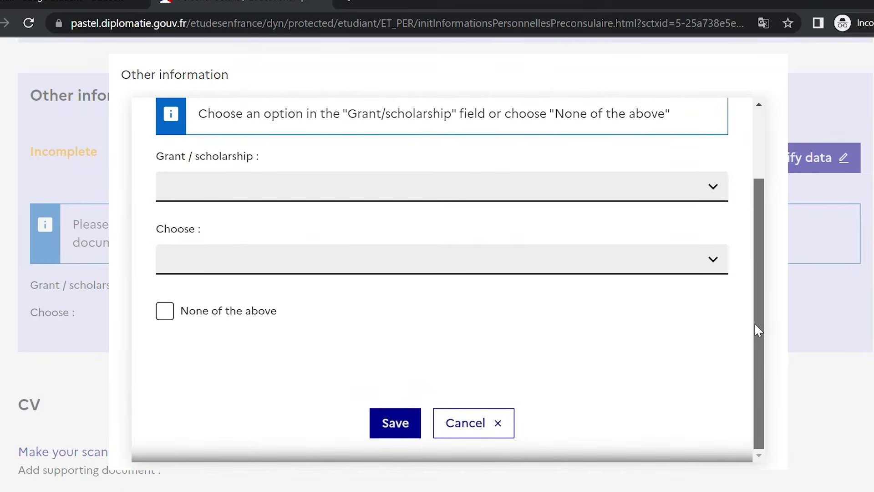
{"action": "left_click", "coordinate": [230, 313]}
{"action": "left_click", "coordinate": [407, 423]}
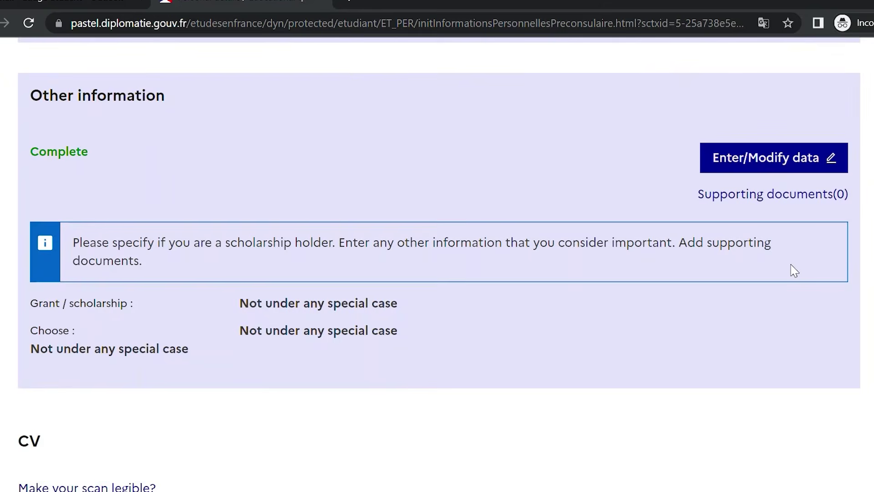
{"action": "scroll", "coordinate": [790, 269], "scroll_direction": "down", "scroll_amount": 6}
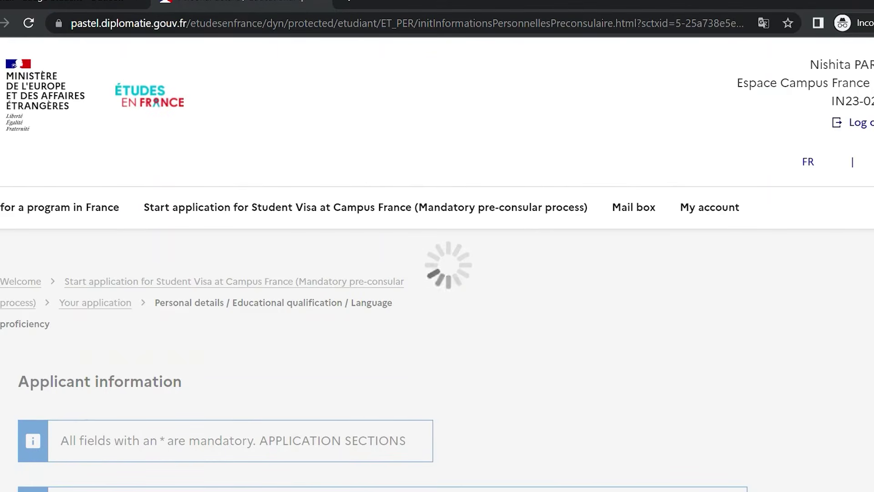
{"action": "scroll", "coordinate": [437, 264], "scroll_direction": "down", "scroll_amount": 10}
{"action": "scroll", "coordinate": [437, 264], "scroll_direction": "down", "scroll_amount": 20}
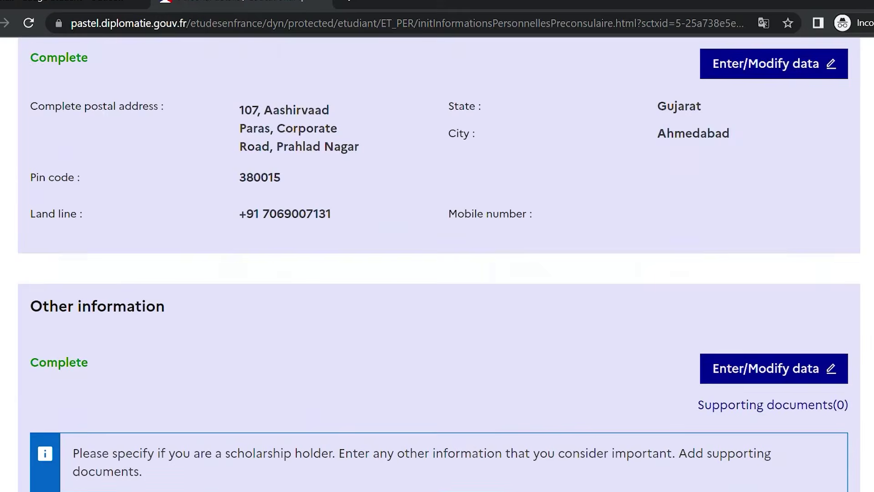
{"action": "scroll", "coordinate": [806, 255], "scroll_direction": "down", "scroll_amount": 2}
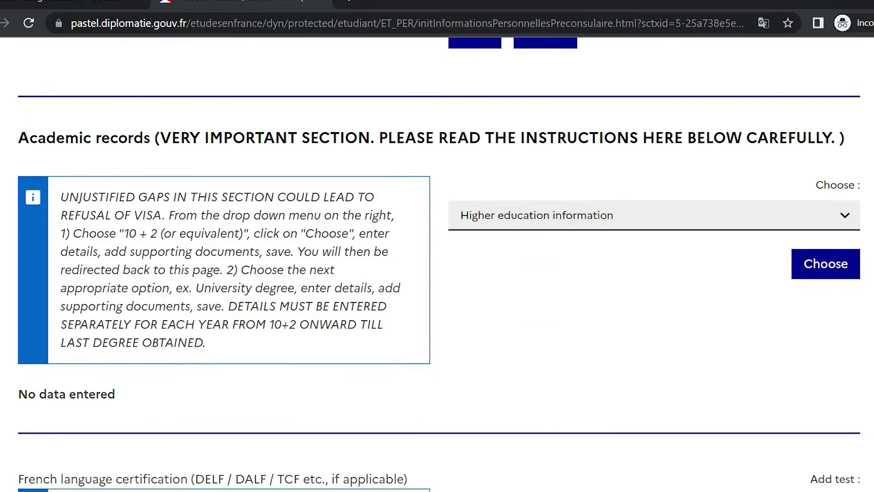
Start a 10+2 (or equivalent) record for 2018 with state Gujarat and city Ahmedabad
{"action": "left_click", "coordinate": [816, 220]}
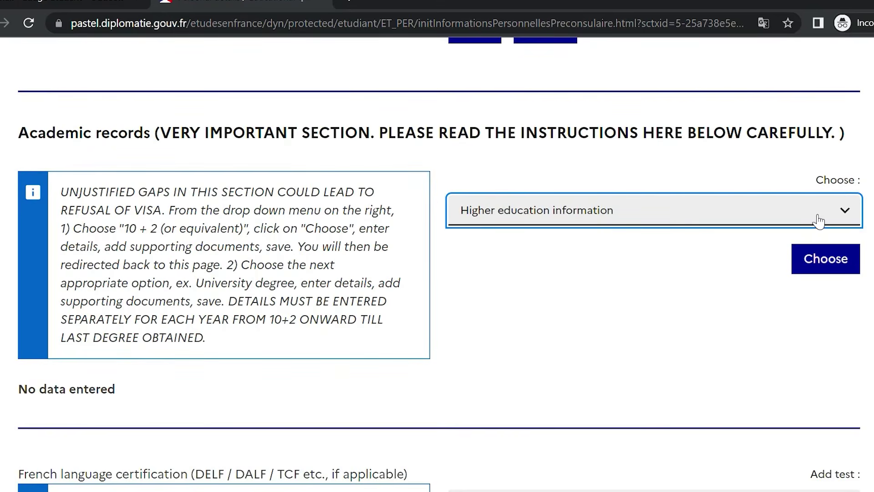
{"action": "left_click", "coordinate": [782, 272]}
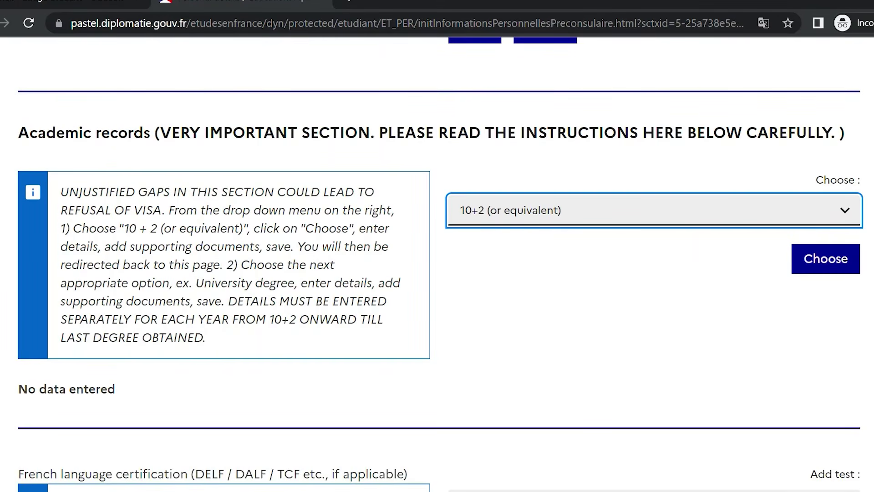
{"action": "left_click", "coordinate": [848, 256]}
{"action": "left_click", "coordinate": [678, 222]}
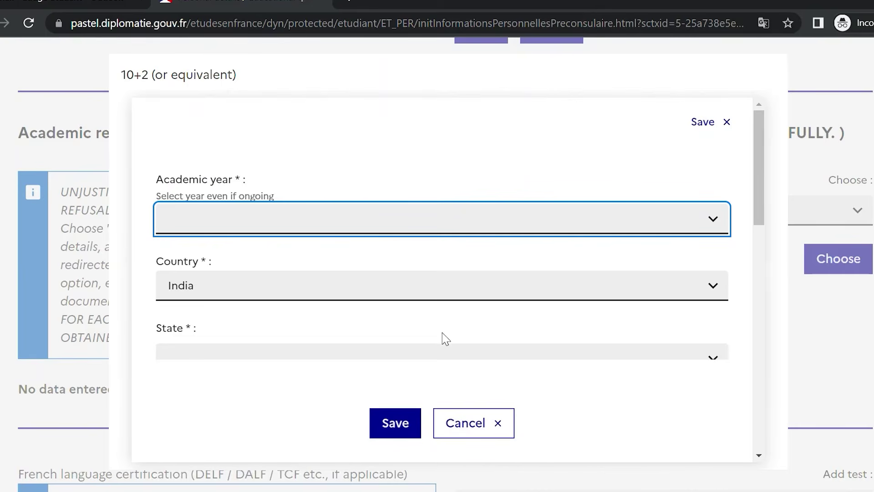
{"action": "left_click", "coordinate": [444, 345]}
{"action": "left_click", "coordinate": [753, 166]}
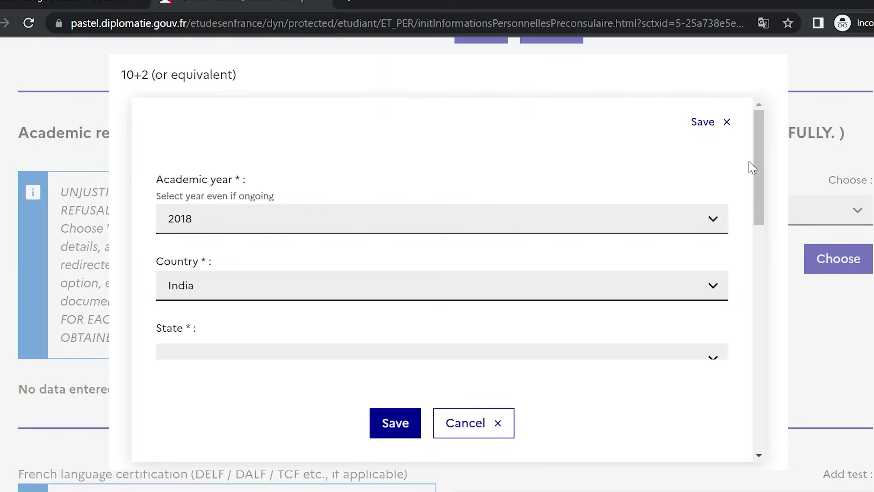
{"action": "left_click_drag", "start_coordinate": [759, 162], "coordinate": [756, 189]}
{"action": "left_click", "coordinate": [658, 258]}
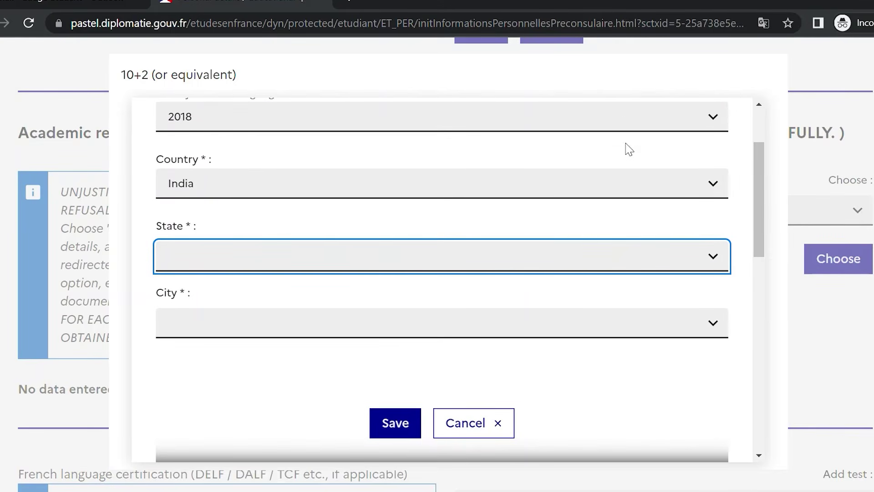
{"action": "type", "text": "guj"}
{"action": "left_click", "coordinate": [551, 335]}
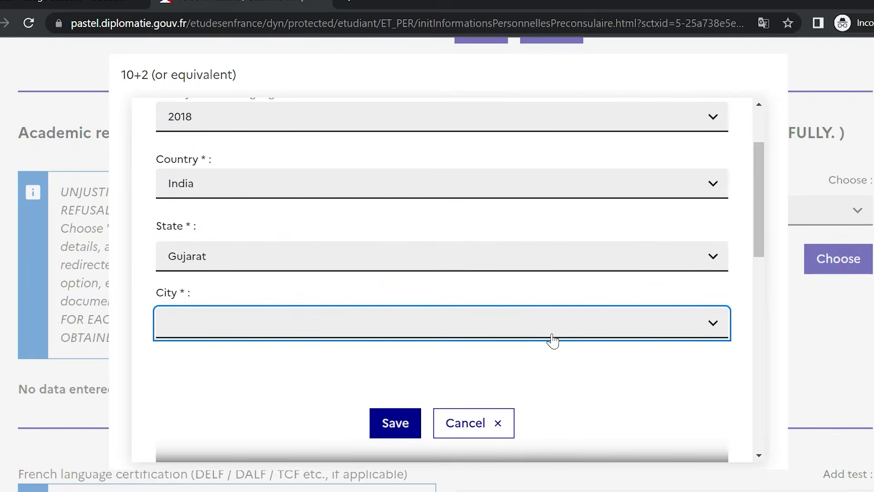
{"action": "left_click", "coordinate": [548, 372]}
{"action": "left_click", "coordinate": [542, 357]}
{"action": "left_click_drag", "start_coordinate": [764, 176], "coordinate": [754, 247]}
Set the institution to Other and enter the name 'Central Board of Education'
{"action": "left_click", "coordinate": [472, 239]}
{"action": "left_click", "coordinate": [450, 290]}
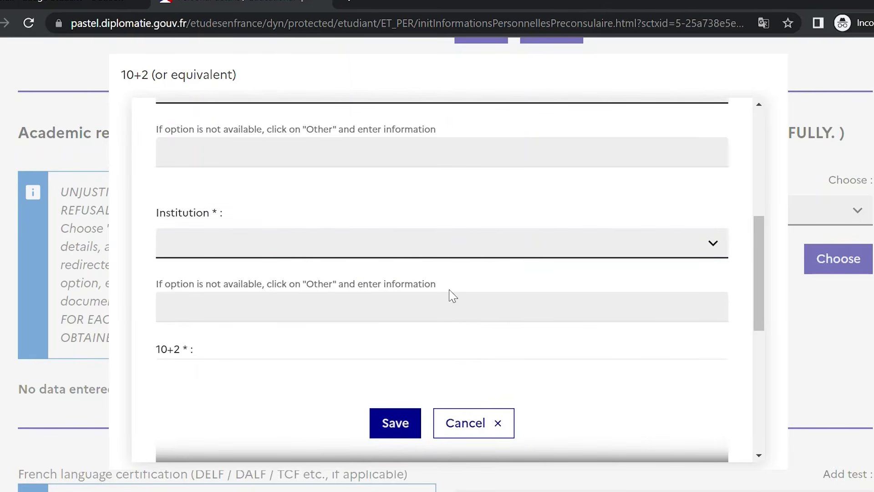
{"action": "left_click", "coordinate": [411, 249]}
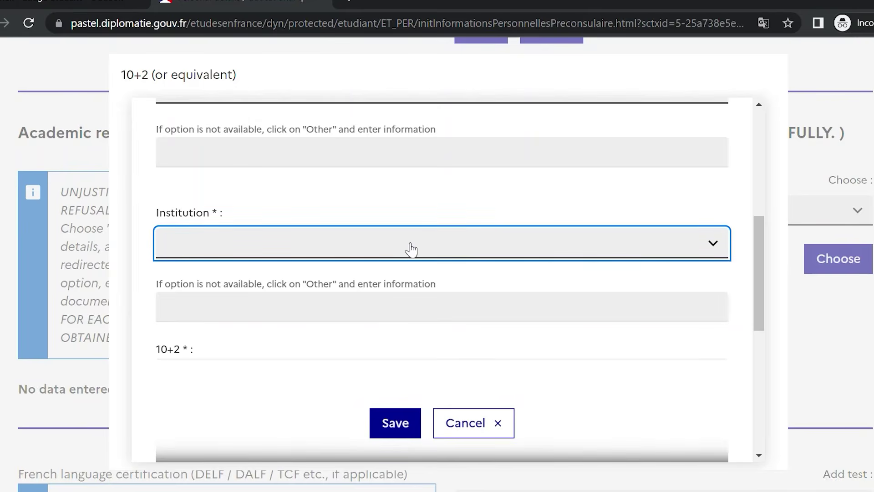
{"action": "left_click", "coordinate": [399, 292]}
{"action": "left_click", "coordinate": [377, 321]}
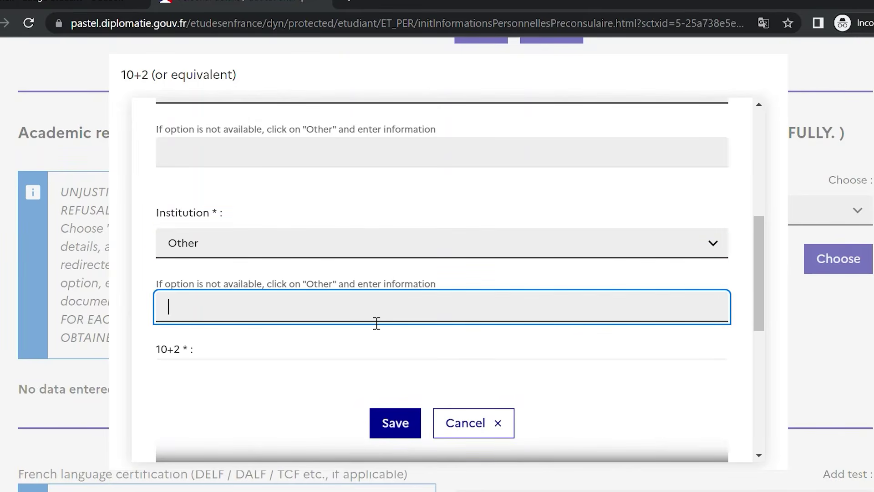
{"action": "left_click_drag", "start_coordinate": [761, 253], "coordinate": [759, 271]}
{"action": "left_click", "coordinate": [463, 257]}
{"action": "type", "text": "Cd"}
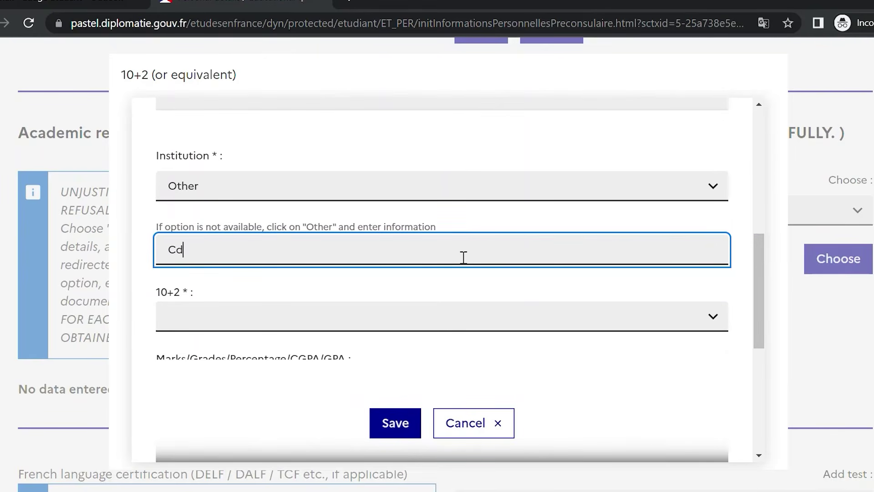
{"action": "key", "text": "BackSpace"}
{"action": "type", "text": "entral Boeard of"}
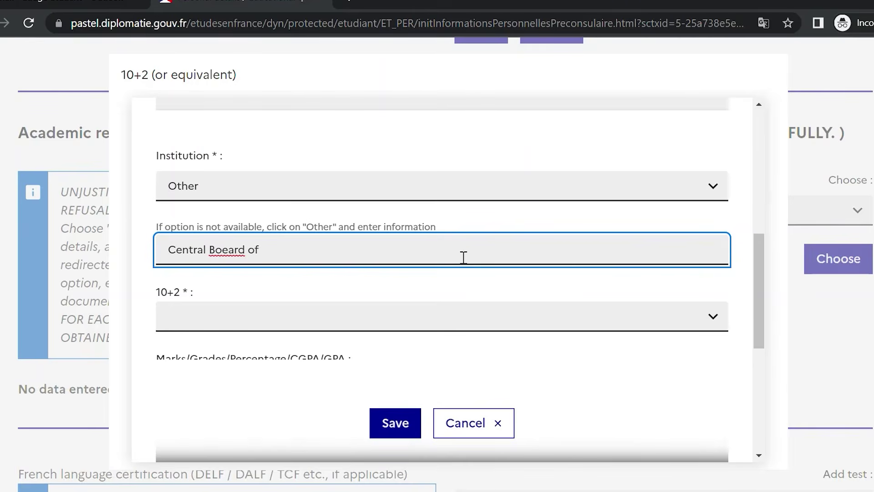
{"action": "type", "text": " Education"}
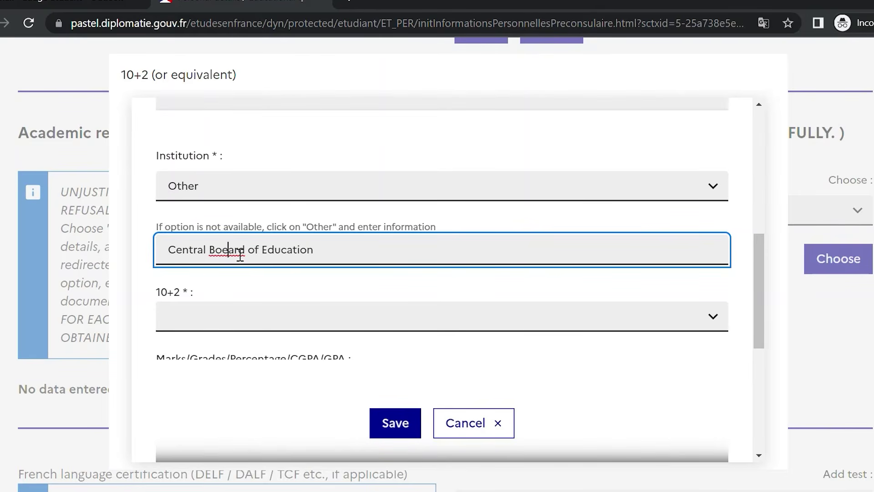
{"action": "key", "text": "Delete"}
Choose qualification 10 + 2 (or equivalent), 70% marks and First Class, then save
{"action": "left_click", "coordinate": [281, 314]}
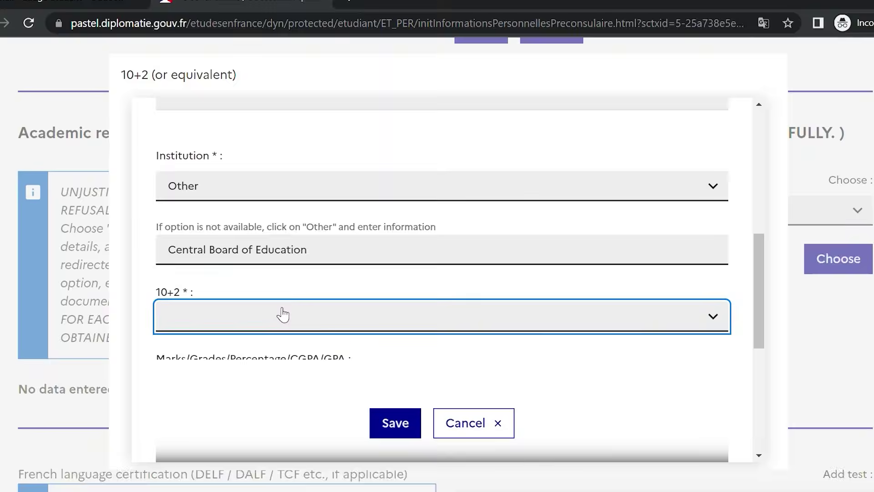
{"action": "left_click", "coordinate": [264, 363]}
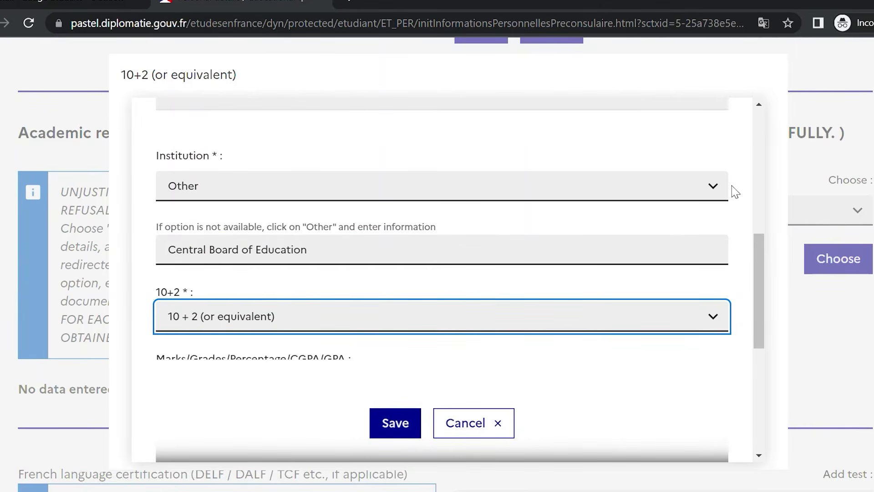
{"action": "left_click_drag", "start_coordinate": [757, 254], "coordinate": [756, 325]}
{"action": "left_click", "coordinate": [642, 176]}
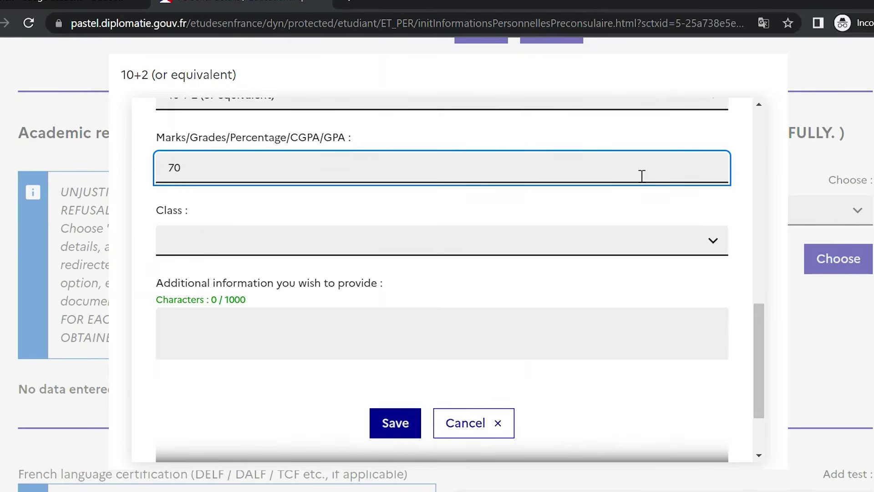
{"action": "left_click", "coordinate": [700, 255]}
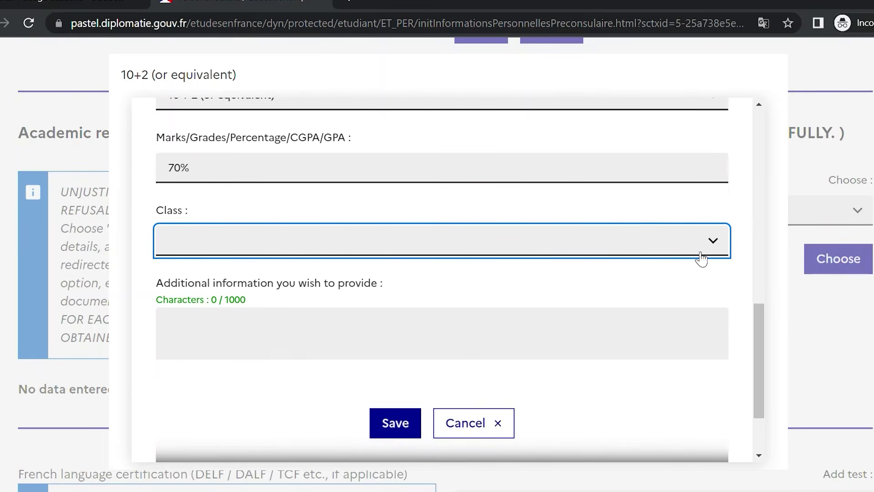
{"action": "left_click", "coordinate": [686, 299]}
{"action": "left_click_drag", "start_coordinate": [766, 318], "coordinate": [761, 347]}
{"action": "left_click", "coordinate": [396, 389]}
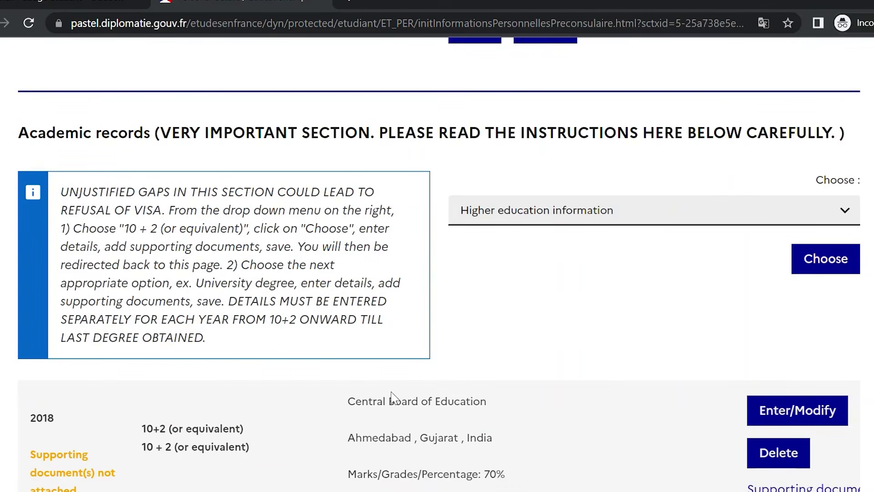
Upload TEST DOC.pdf as the 2018 10+2 record's supporting document and save
{"action": "left_click", "coordinate": [779, 486]}
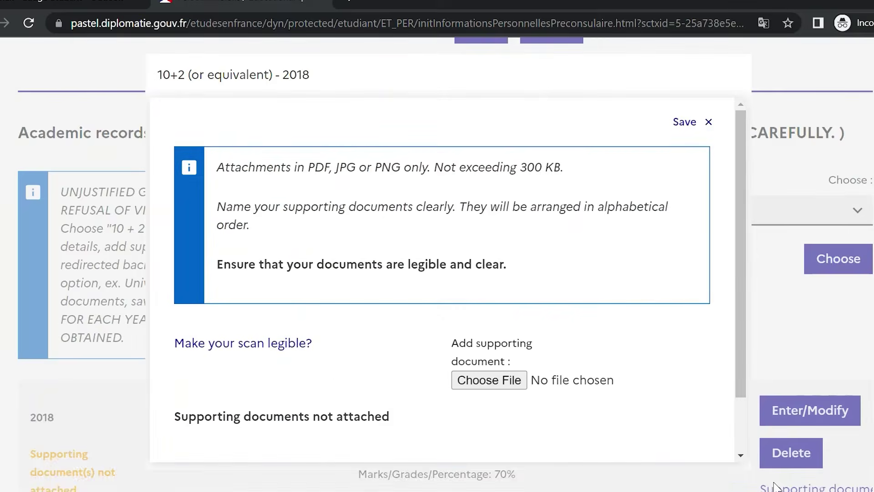
{"action": "left_click", "coordinate": [476, 383]}
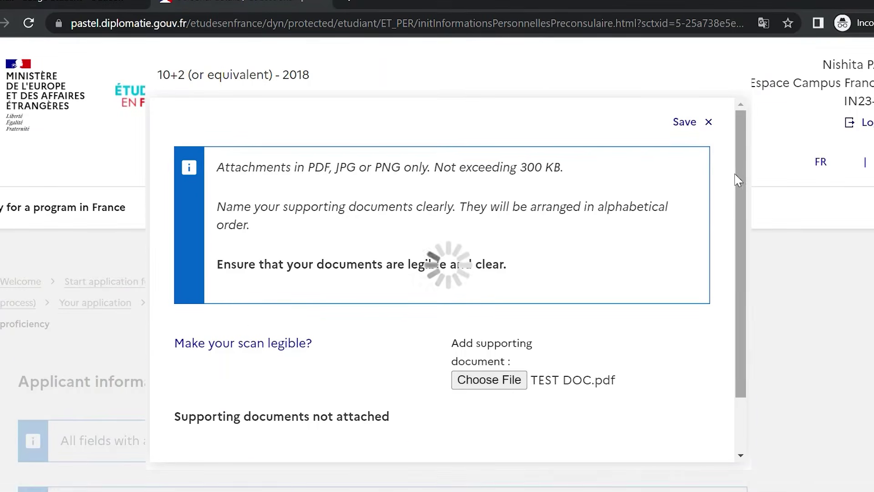
{"action": "scroll", "coordinate": [735, 291], "scroll_direction": "down", "scroll_amount": 2}
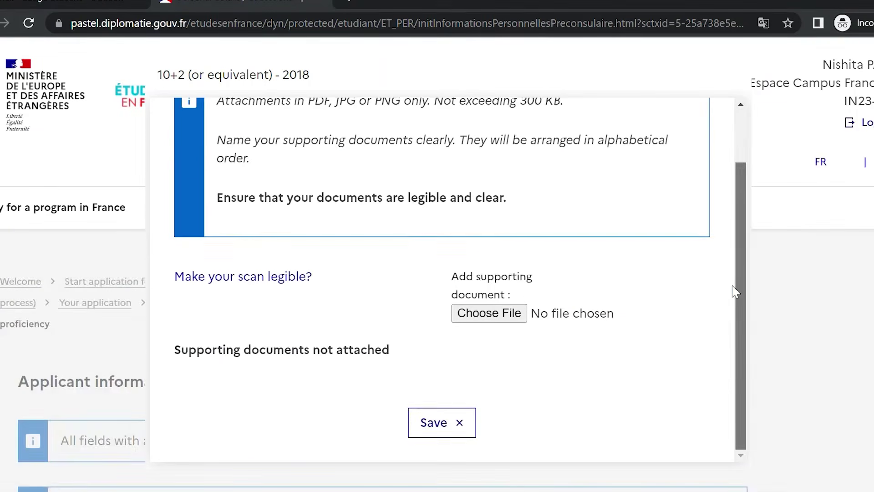
{"action": "left_click", "coordinate": [438, 414]}
{"action": "scroll", "coordinate": [735, 255], "scroll_direction": "down", "scroll_amount": 3}
{"action": "scroll", "coordinate": [744, 286], "scroll_direction": "down", "scroll_amount": 1}
{"action": "left_click", "coordinate": [422, 425]}
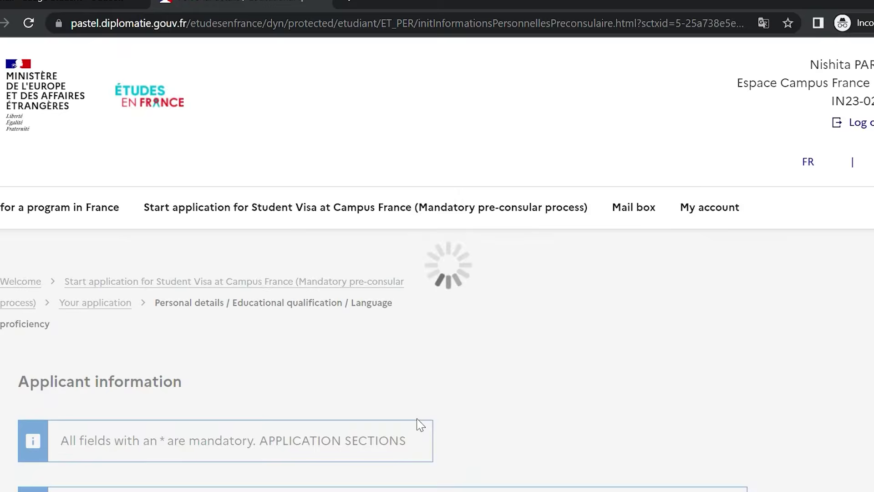
{"action": "scroll", "coordinate": [437, 264], "scroll_direction": "down", "scroll_amount": 20}
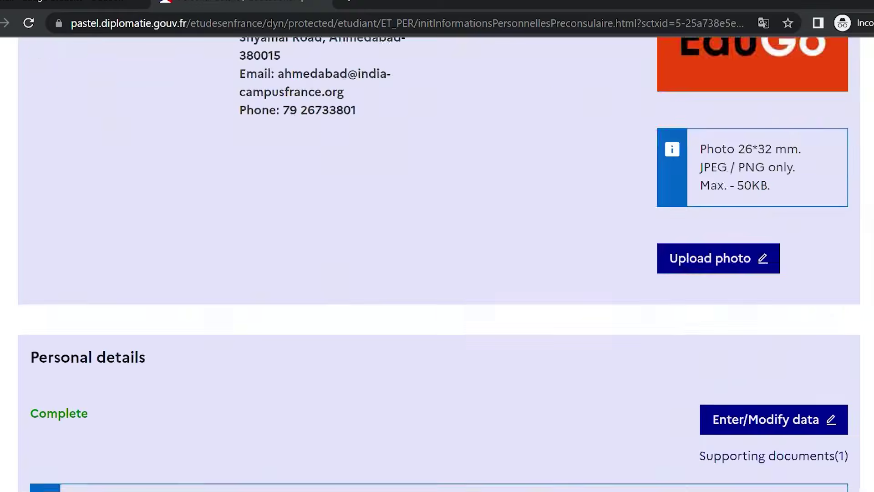
{"action": "scroll", "coordinate": [437, 264], "scroll_direction": "down", "scroll_amount": 12}
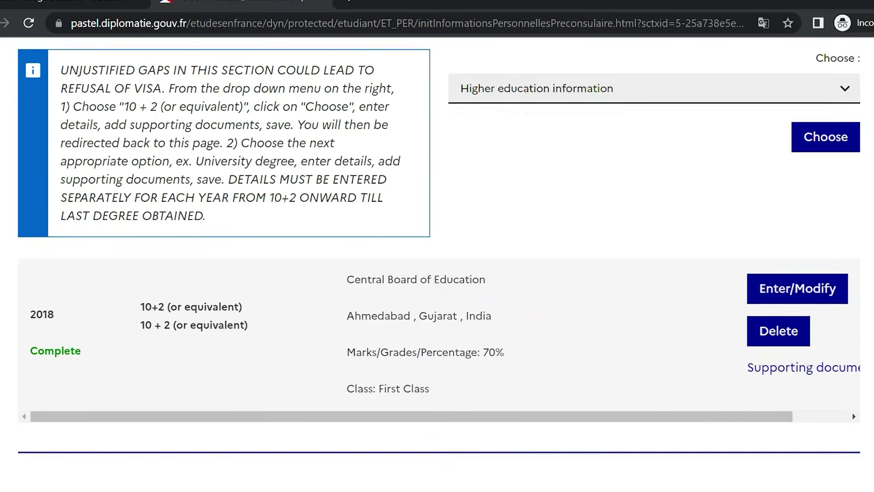
{"action": "scroll", "coordinate": [438, 264], "scroll_direction": "up", "scroll_amount": 2}
Start a University degree record for 2019-2021 at Université du Gujerat
{"action": "left_click", "coordinate": [693, 135]}
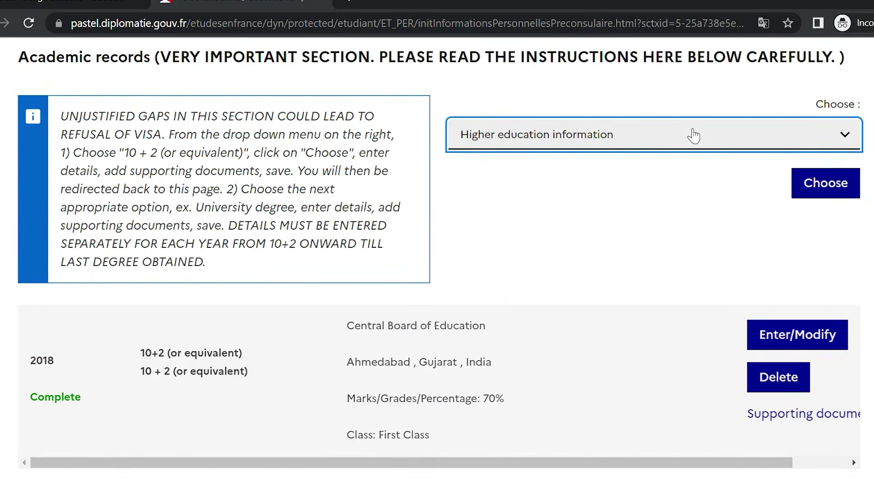
{"action": "key", "text": "Down"}
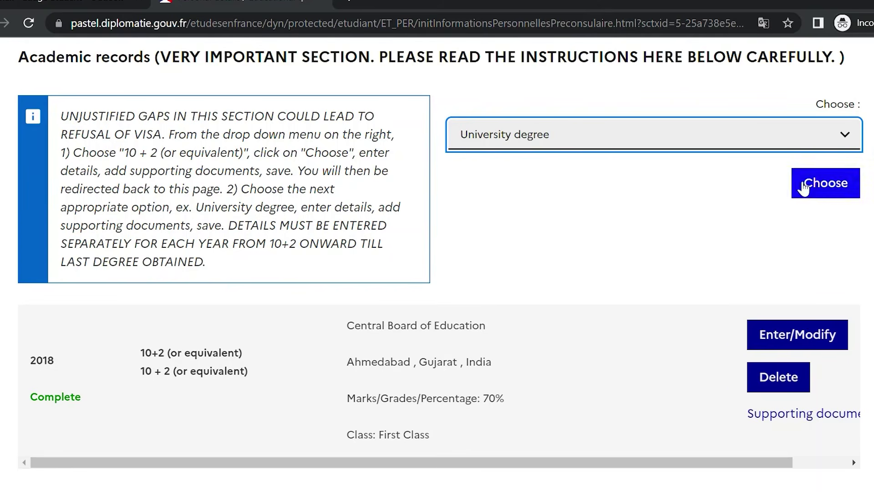
{"action": "left_click", "coordinate": [814, 188]}
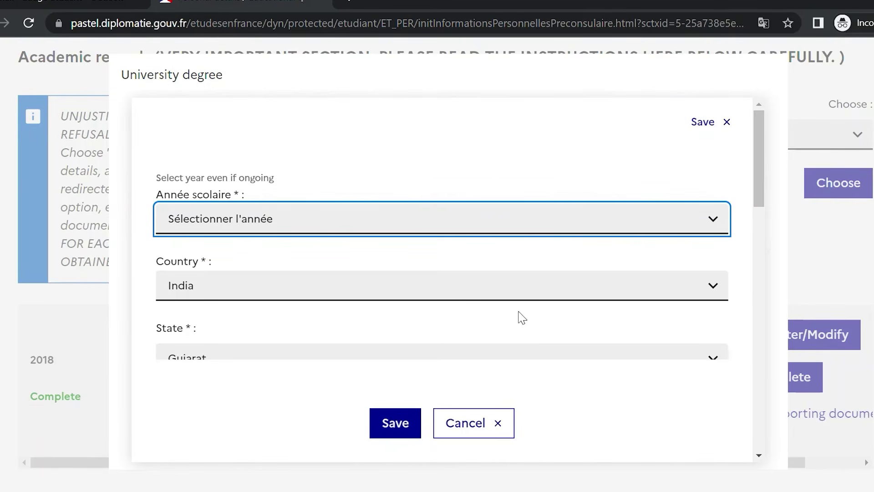
{"action": "type", "text": "2019"}
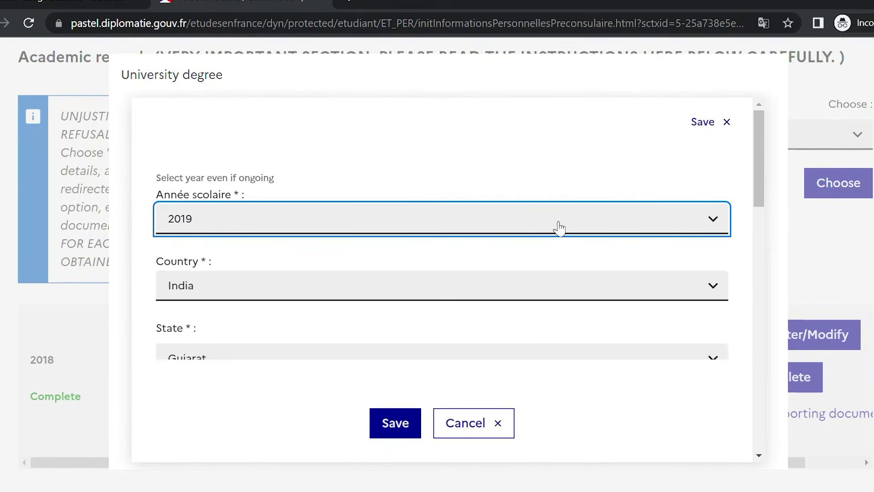
{"action": "type", "text": "2021"}
{"action": "left_click_drag", "start_coordinate": [759, 195], "coordinate": [767, 266]}
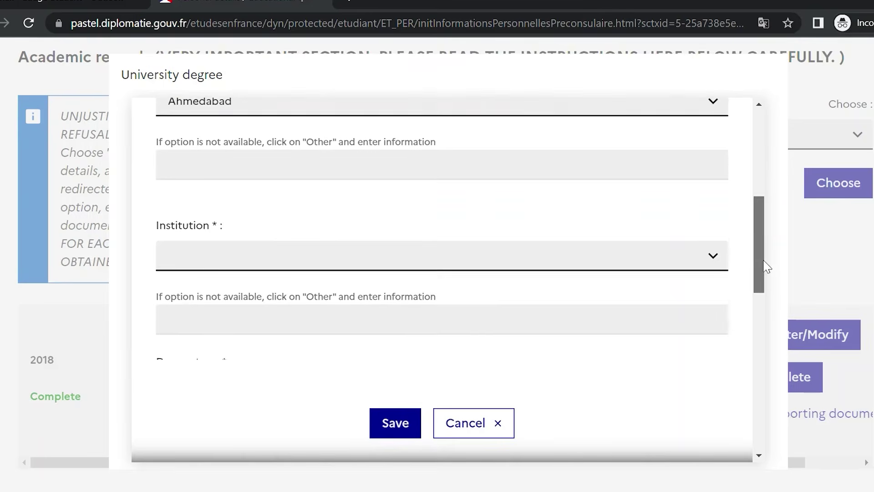
{"action": "left_click", "coordinate": [715, 258]}
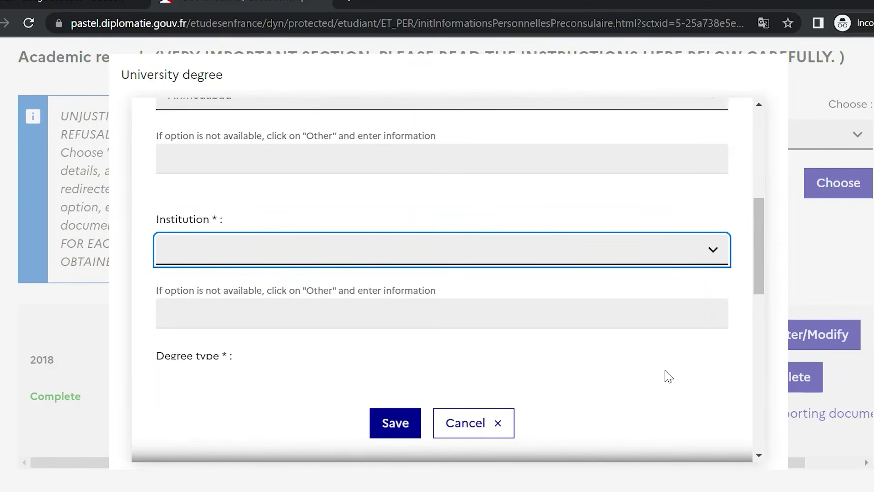
{"action": "left_click", "coordinate": [667, 375]}
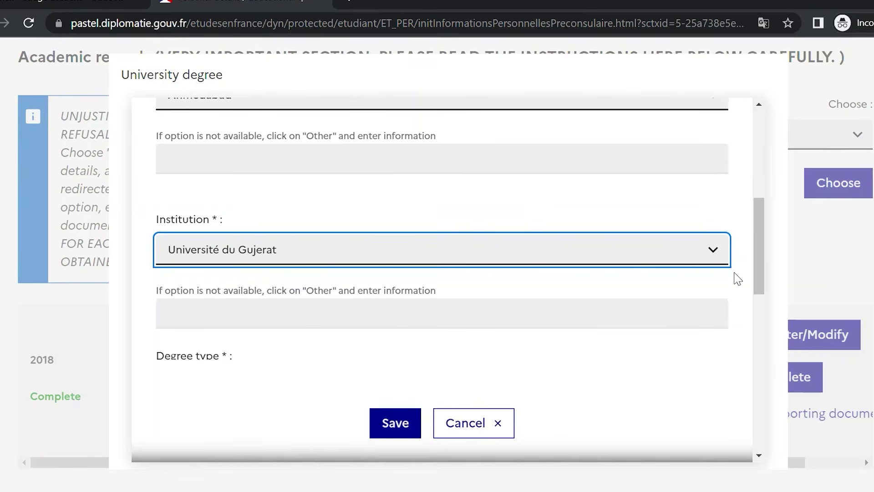
{"action": "left_click_drag", "start_coordinate": [759, 245], "coordinate": [761, 248]}
{"action": "scroll", "coordinate": [762, 248], "scroll_direction": "down", "scroll_amount": 1}
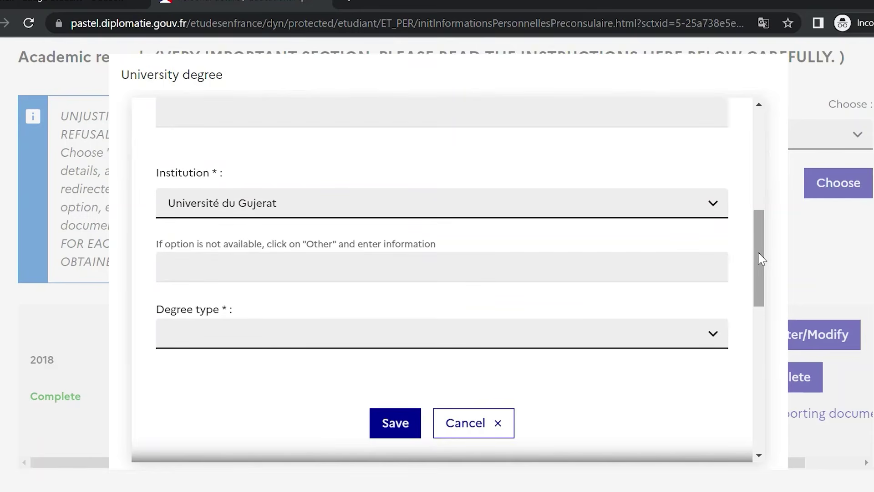
{"action": "scroll", "coordinate": [763, 240], "scroll_direction": "down", "scroll_amount": 1}
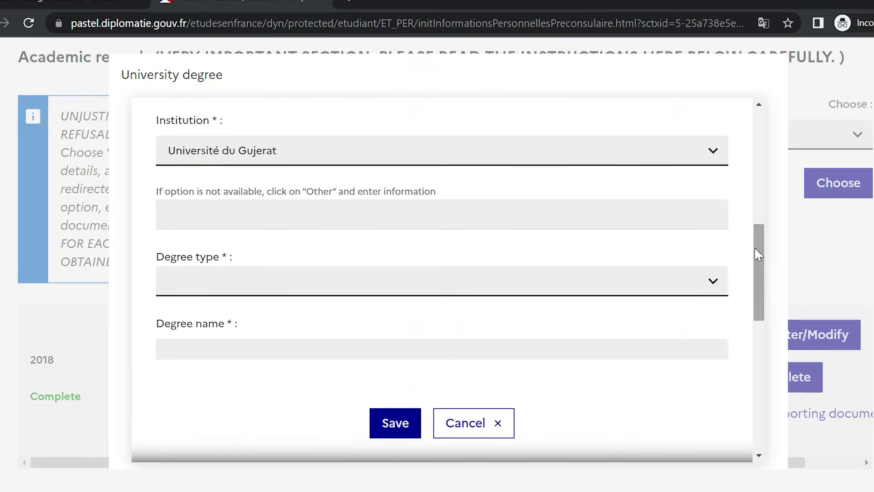
Set degree type B.Com, its full name, and field Management - Business Administration - Finance
{"action": "left_click", "coordinate": [640, 284]}
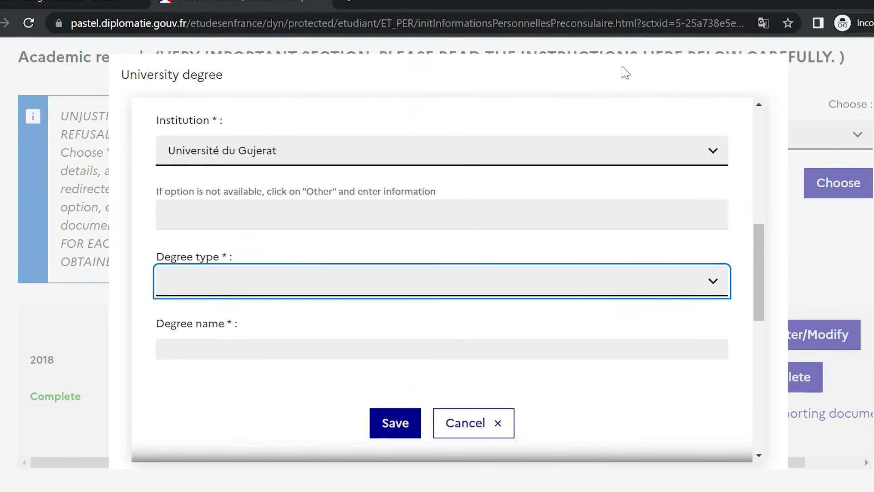
{"action": "left_click", "coordinate": [626, 73]}
{"action": "left_click", "coordinate": [752, 256]}
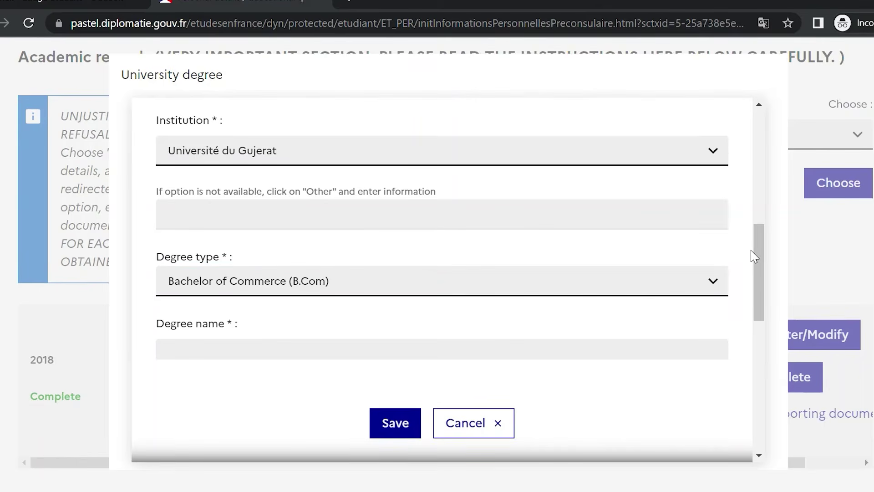
{"action": "left_click_drag", "start_coordinate": [761, 254], "coordinate": [759, 302]}
{"action": "left_click", "coordinate": [701, 207]}
{"action": "type", "text": "Bachelor of"}
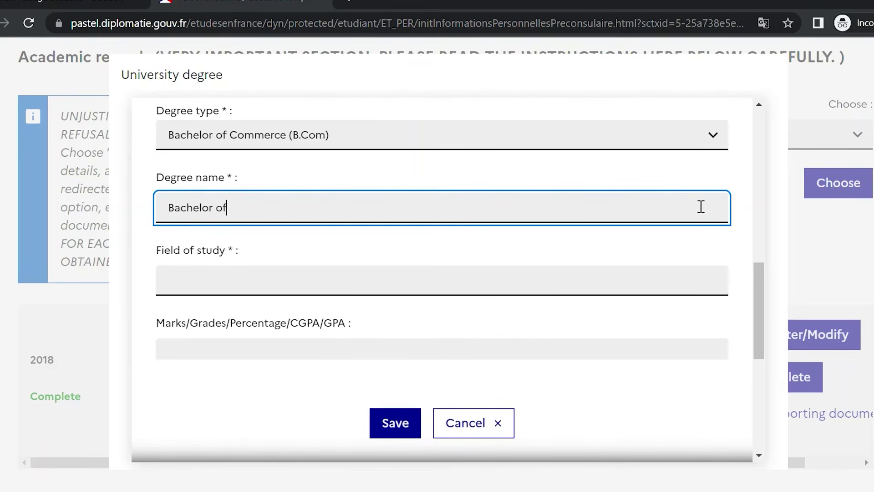
{"action": "type", "text": " Commerce with sa"}
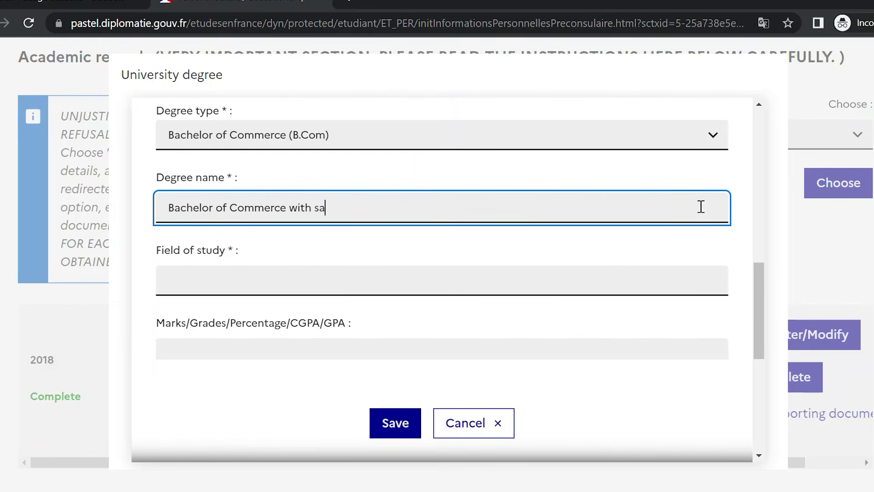
{"action": "key", "text": "BackSpace"}
{"action": "key", "text": "BackSpace"}
{"action": "type", "text": "Advance Accounting"}
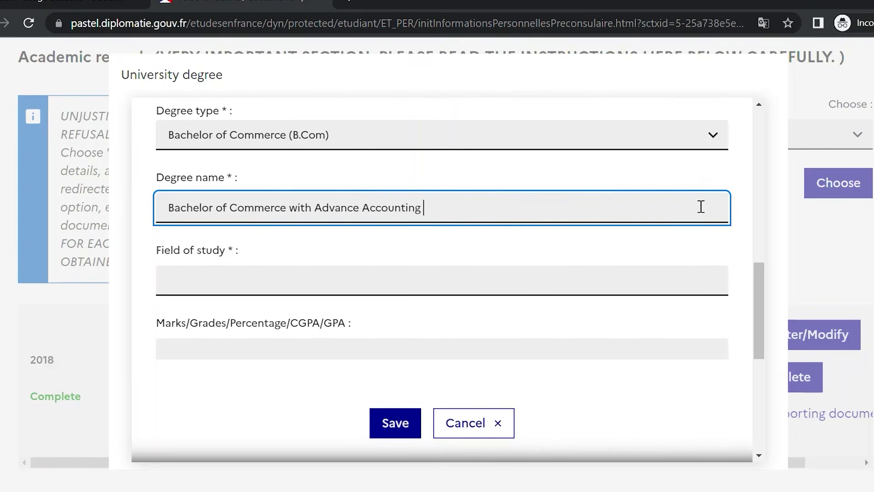
{"action": "type", "text": " & Auditing"}
{"action": "left_click", "coordinate": [601, 286]}
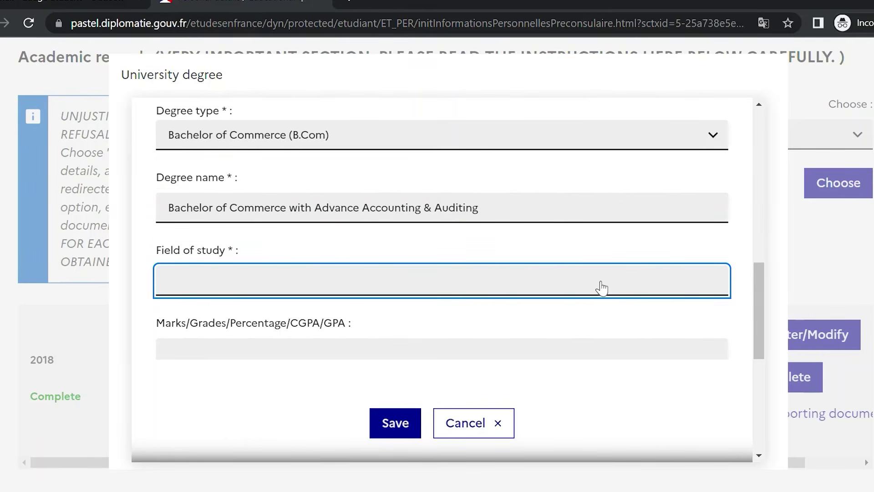
{"action": "type", "text": "Management - Business Administration - Finance"}
{"action": "left_click_drag", "start_coordinate": [766, 286], "coordinate": [765, 332]}
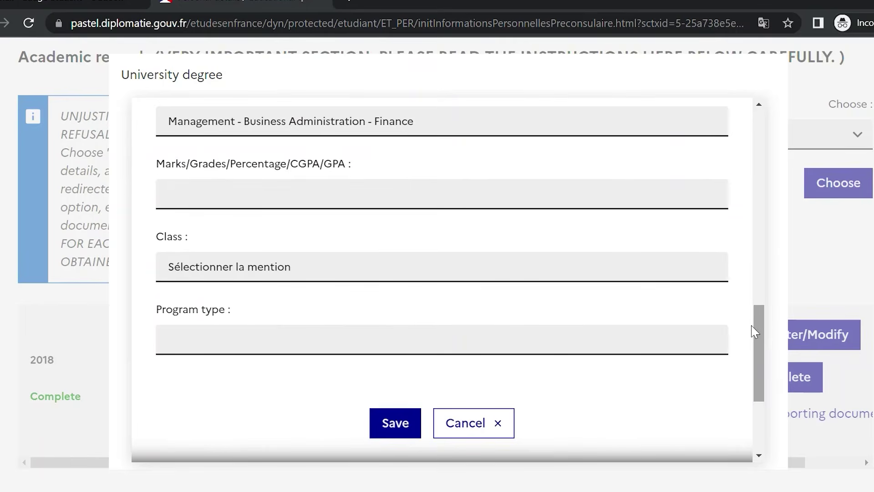
Enter marks 6.5 CGPA with First Class and save the degree record
{"action": "left_click", "coordinate": [628, 204]}
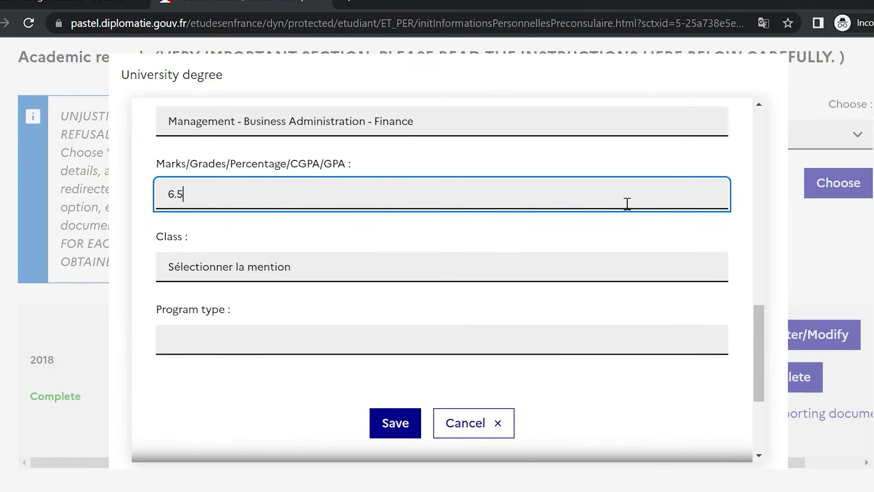
{"action": "type", "text": "6.5 CGPA"}
{"action": "left_click_drag", "start_coordinate": [765, 313], "coordinate": [760, 355]}
{"action": "left_click", "coordinate": [609, 141]}
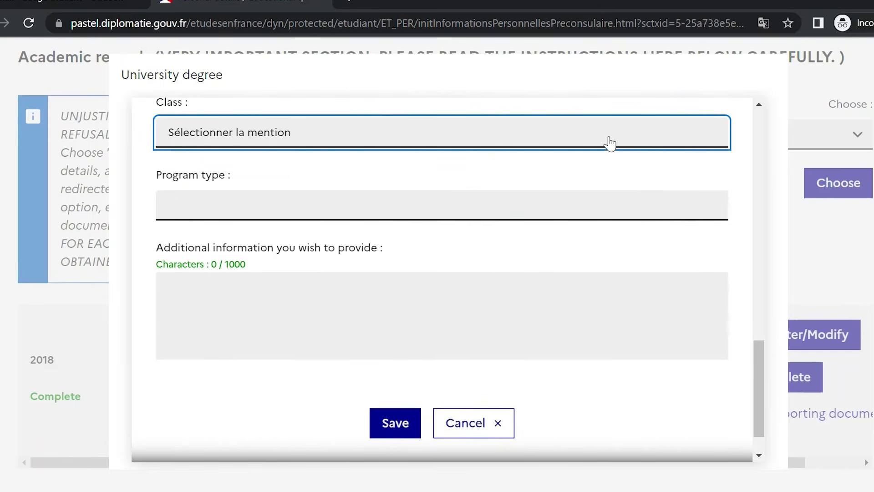
{"action": "left_click", "coordinate": [586, 187]}
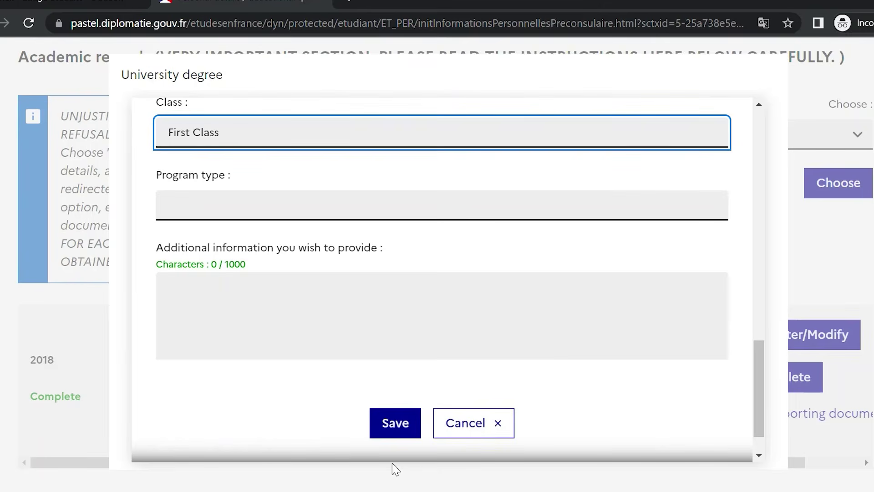
{"action": "left_click", "coordinate": [399, 421]}
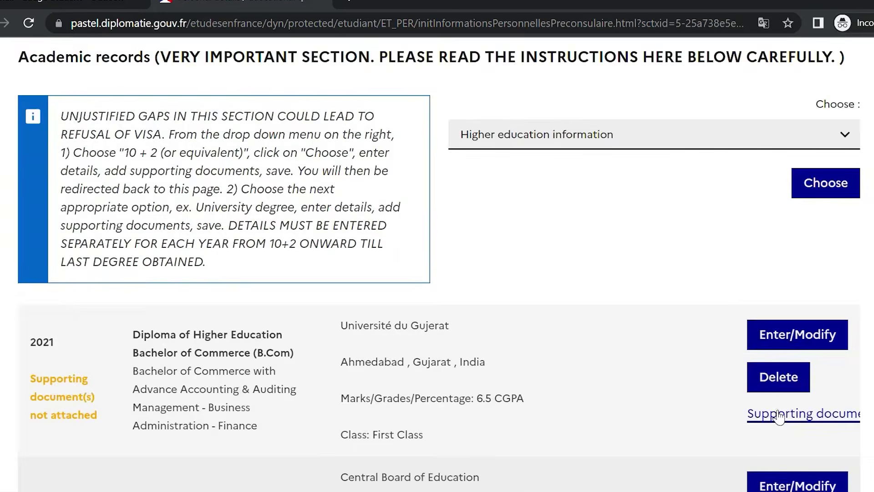
{"action": "left_click", "coordinate": [770, 413]}
Attach TEST DOC.pdf to the 2021 B.Com record and save it
{"action": "left_click", "coordinate": [481, 378]}
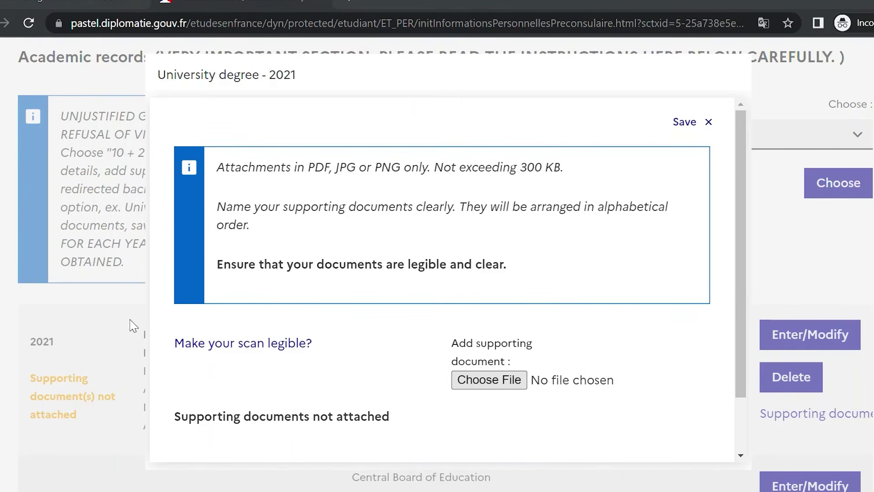
{"action": "double_click", "coordinate": [322, 336]}
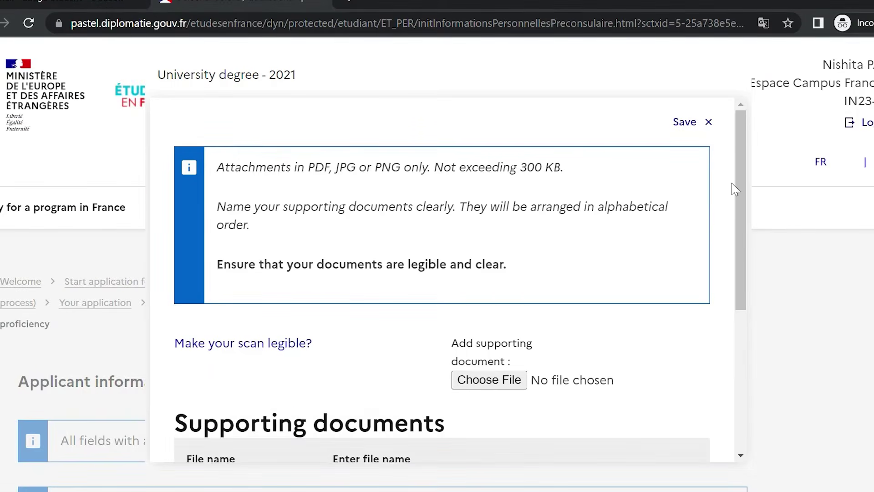
{"action": "left_click_drag", "start_coordinate": [741, 130], "coordinate": [744, 306]}
{"action": "left_click", "coordinate": [437, 423]}
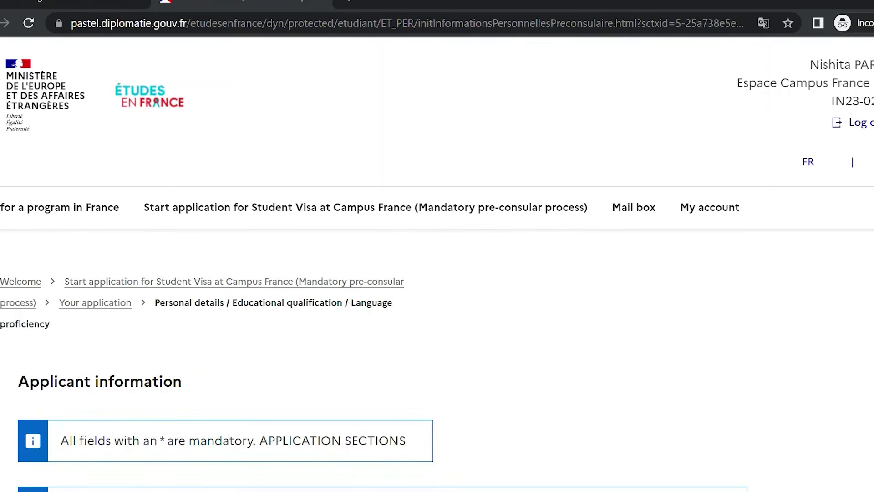
{"action": "scroll", "coordinate": [438, 264], "scroll_direction": "down", "scroll_amount": 20}
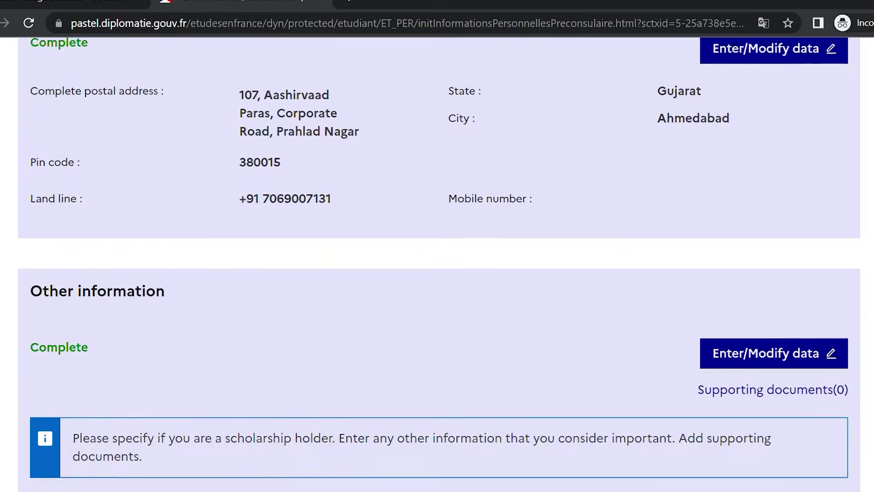
{"action": "scroll", "coordinate": [437, 264], "scroll_direction": "up", "scroll_amount": 10}
{"action": "scroll", "coordinate": [438, 265], "scroll_direction": "down", "scroll_amount": 20}
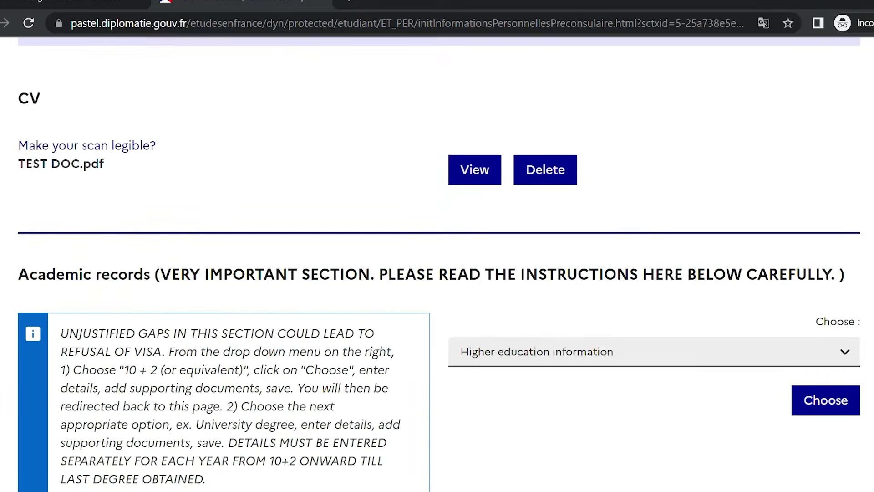
{"action": "scroll", "coordinate": [437, 264], "scroll_direction": "down", "scroll_amount": 3}
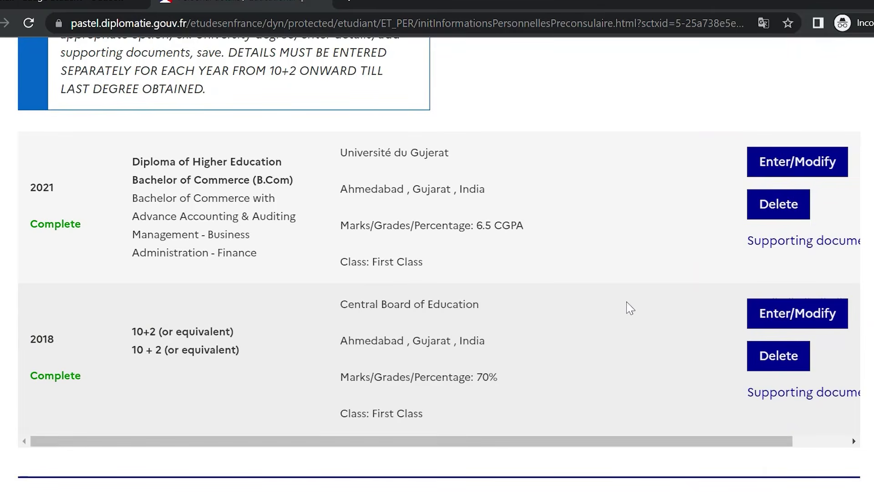
{"action": "scroll", "coordinate": [437, 264], "scroll_direction": "down", "scroll_amount": 15}
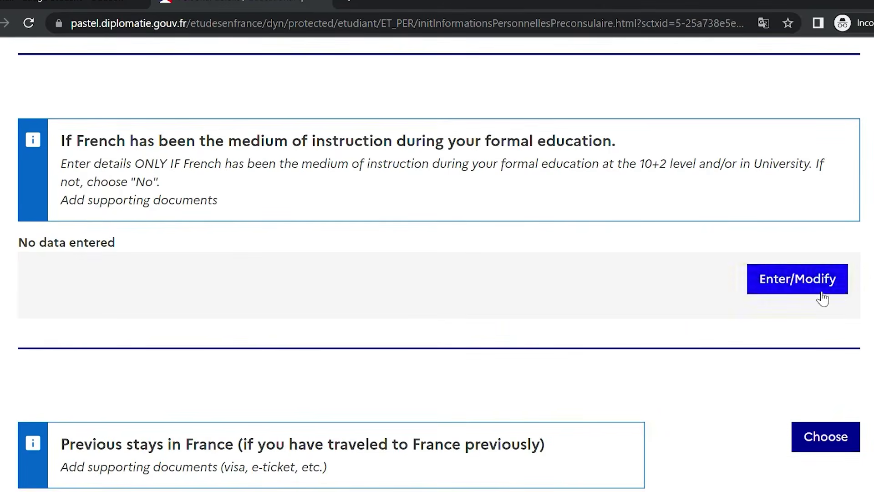
Save No for both French medium-of-instruction questions
{"action": "left_click", "coordinate": [817, 278]}
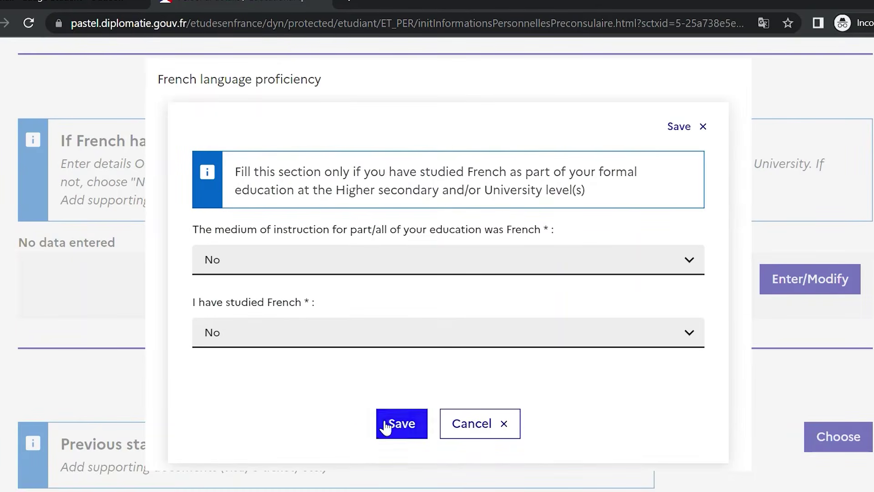
{"action": "left_click", "coordinate": [387, 424]}
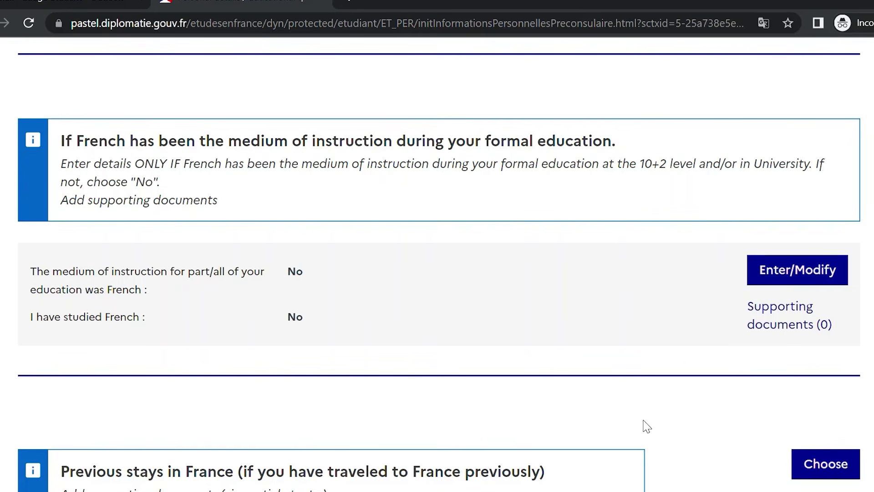
{"action": "scroll", "coordinate": [437, 264], "scroll_direction": "down", "scroll_amount": 9}
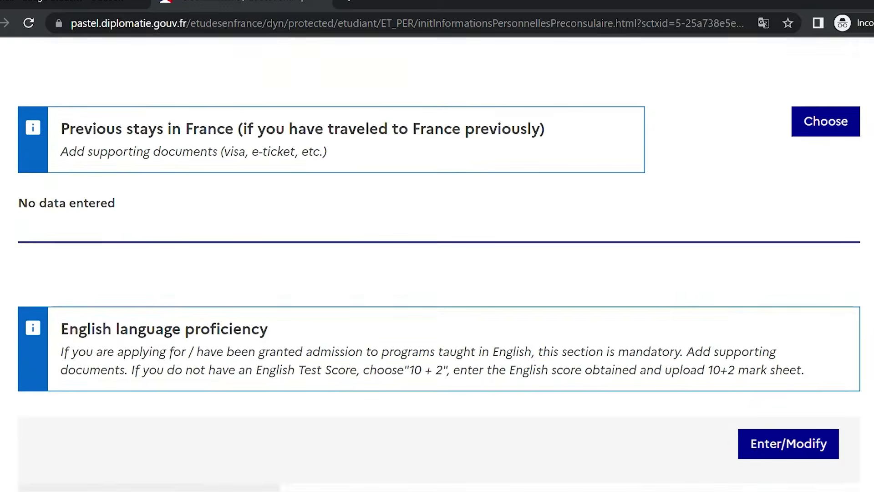
{"action": "scroll", "coordinate": [829, 192], "scroll_direction": "up", "scroll_amount": 3}
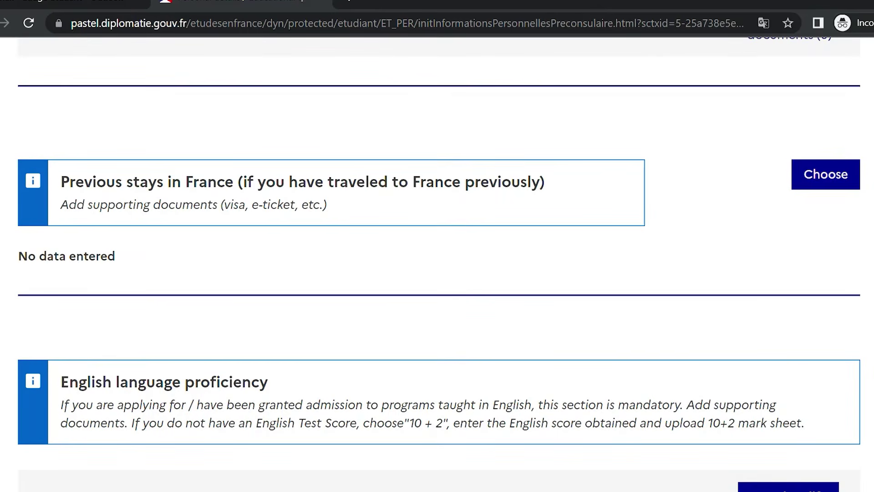
{"action": "scroll", "coordinate": [437, 263], "scroll_direction": "down", "scroll_amount": 4}
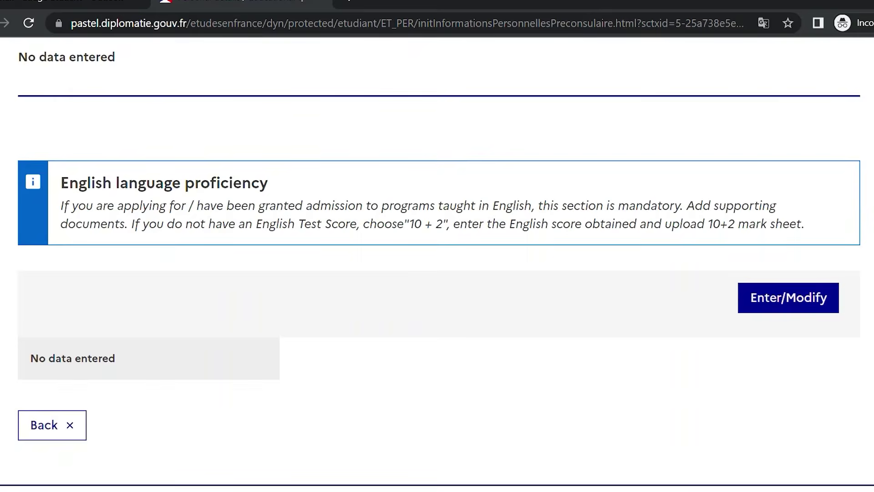
Answer Yes to 'I have studied English' in English language proficiency and save
{"action": "left_click", "coordinate": [820, 307]}
{"action": "left_click", "coordinate": [669, 171]}
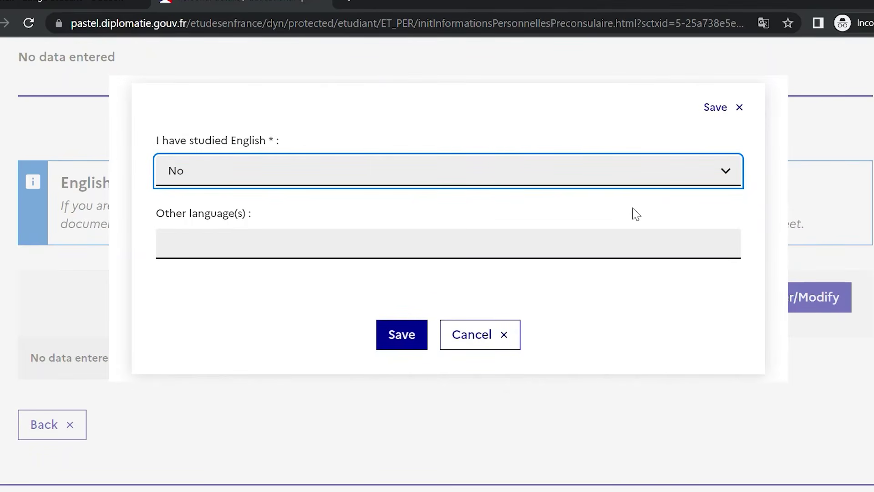
{"action": "left_click", "coordinate": [633, 209]}
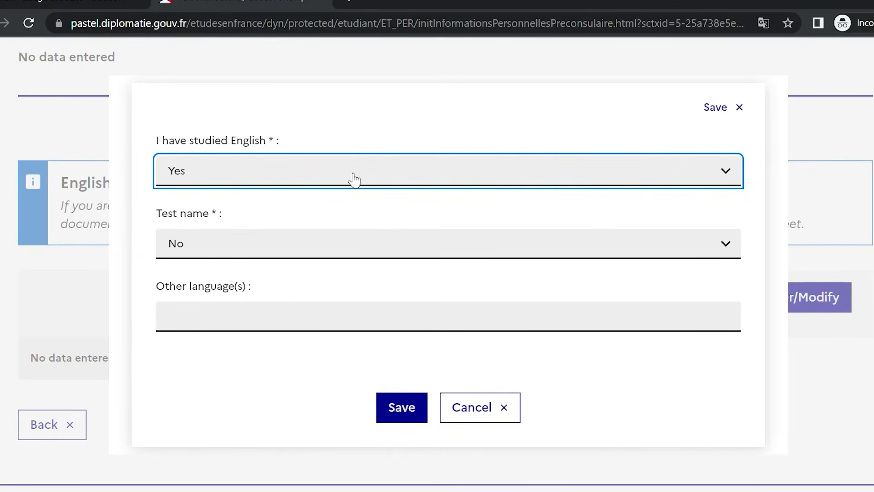
{"action": "left_click", "coordinate": [408, 408]}
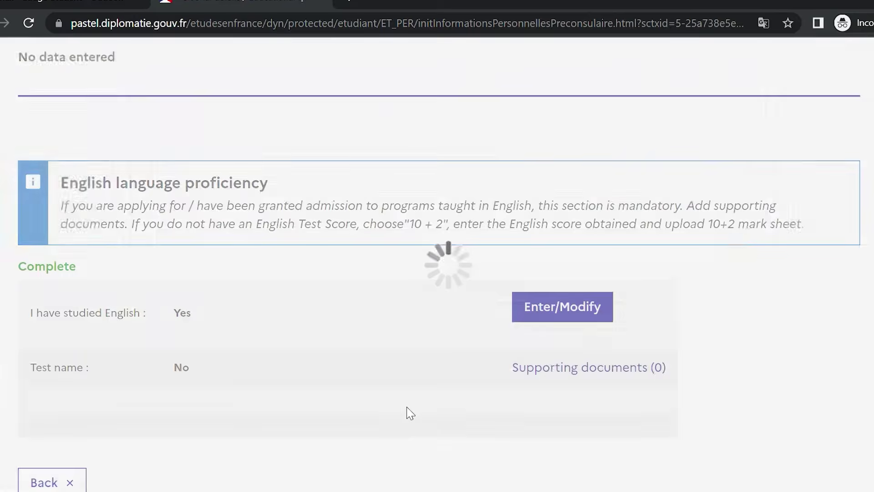
Upload TEST DOC.pdf as the English proficiency supporting document and save it
{"action": "left_click", "coordinate": [564, 367]}
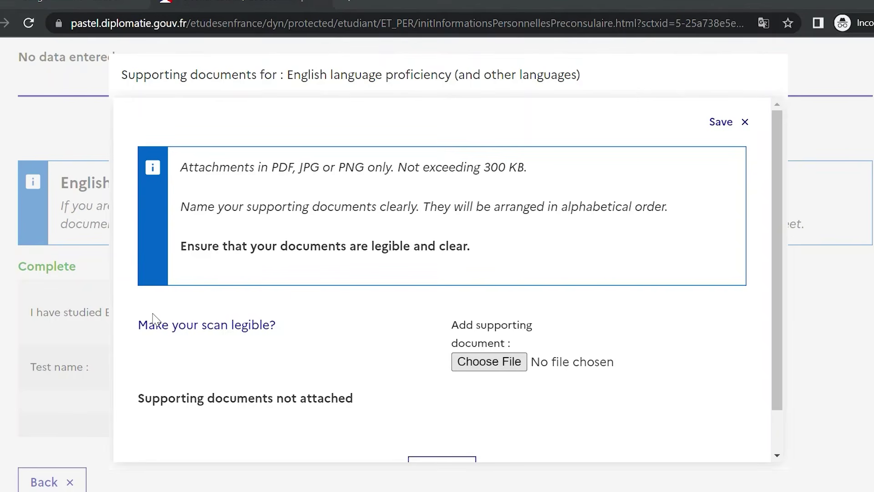
{"action": "double_click", "coordinate": [321, 323]}
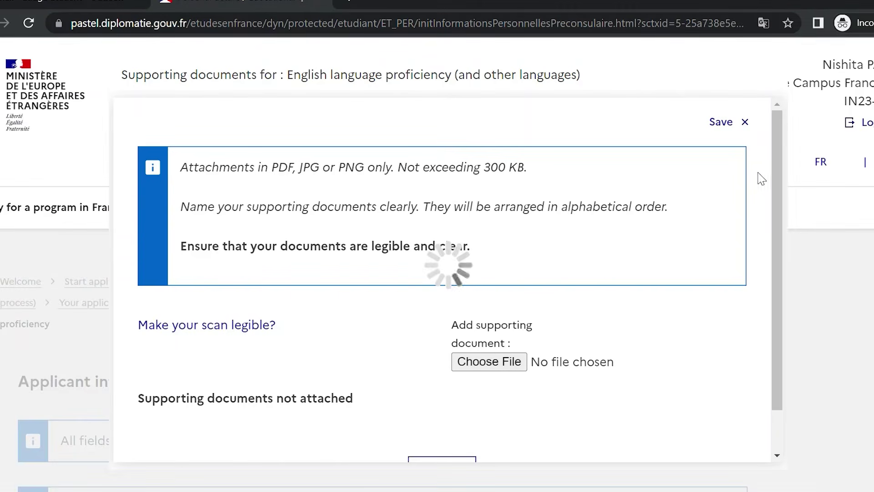
{"action": "left_click_drag", "start_coordinate": [775, 172], "coordinate": [776, 314]}
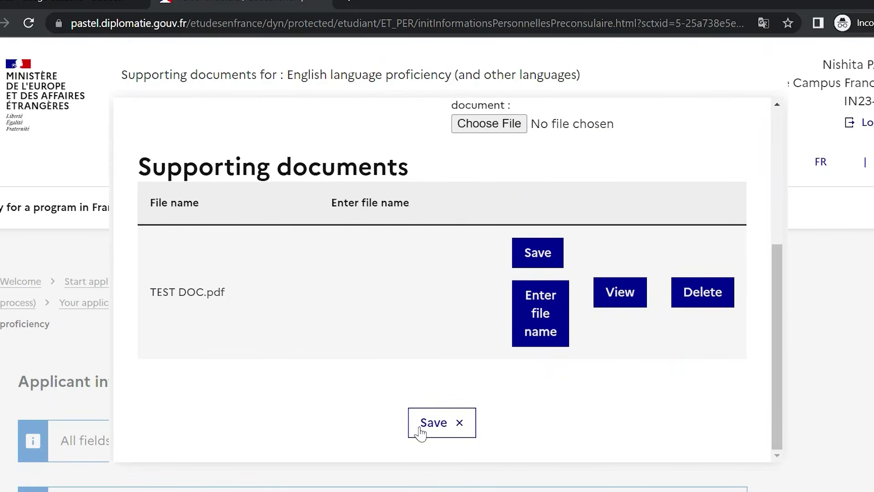
{"action": "left_click", "coordinate": [437, 425]}
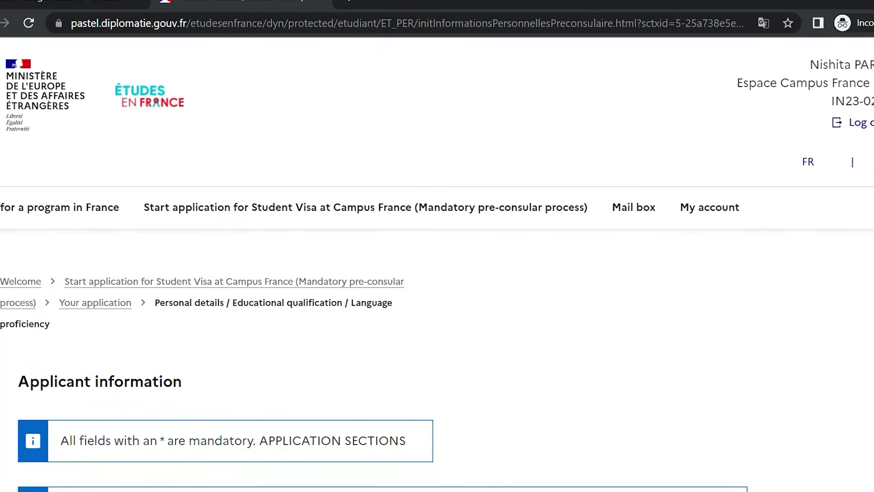
{"action": "scroll", "coordinate": [437, 264], "scroll_direction": "down", "scroll_amount": 20}
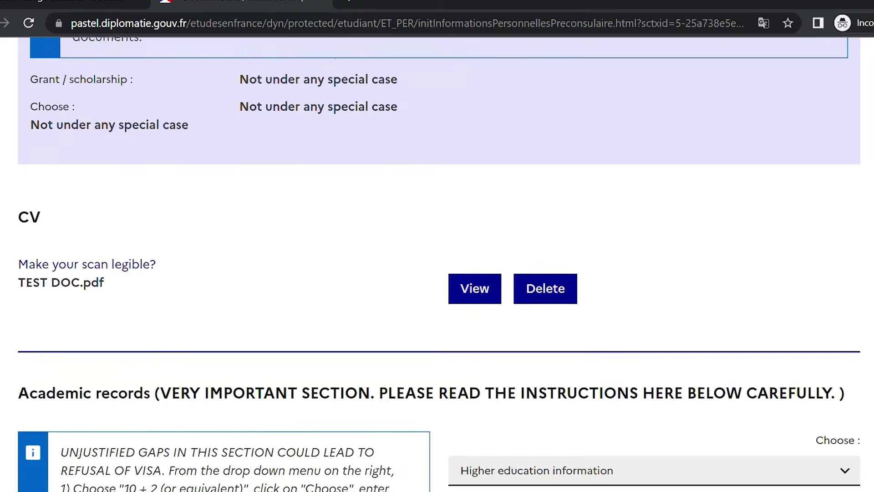
{"action": "scroll", "coordinate": [438, 264], "scroll_direction": "down", "scroll_amount": 20}
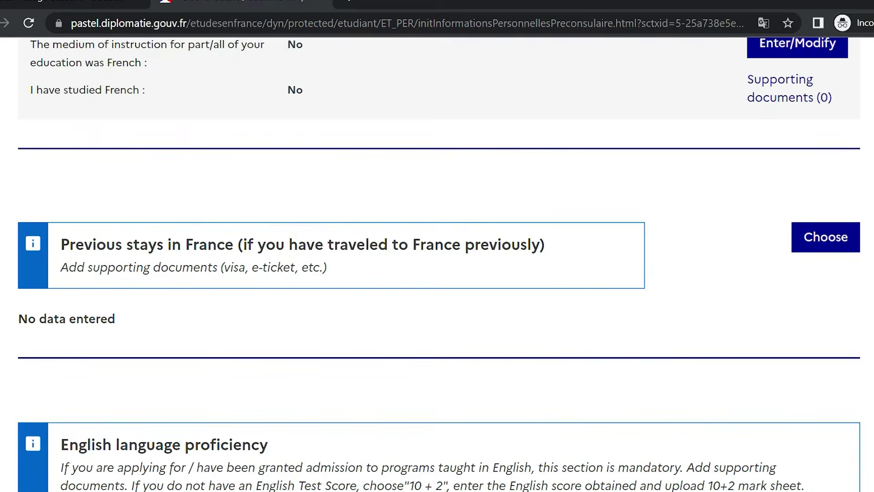
{"action": "scroll", "coordinate": [438, 264], "scroll_direction": "down", "scroll_amount": 10}
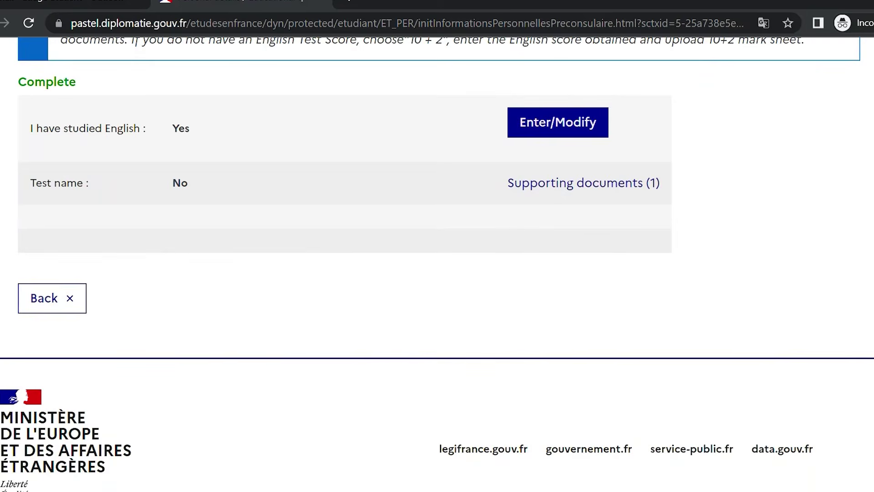
{"action": "scroll", "coordinate": [437, 265], "scroll_direction": "up", "scroll_amount": 2}
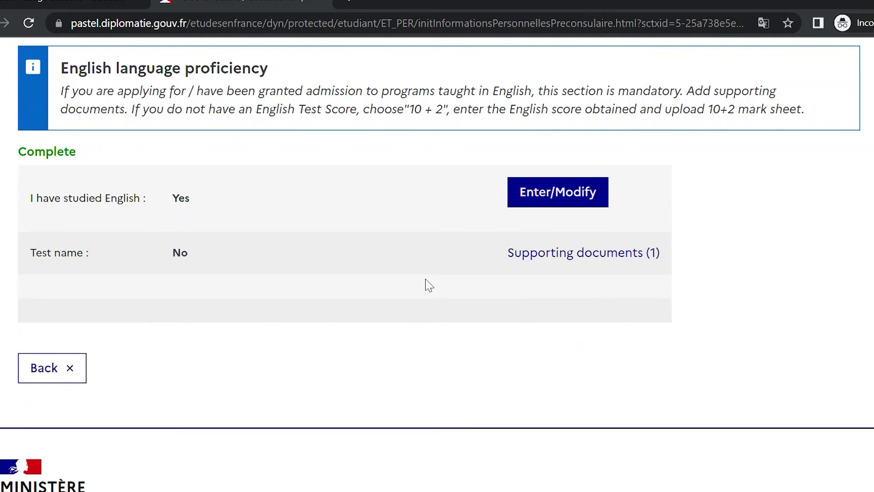
{"action": "left_click_drag", "start_coordinate": [104, 157], "coordinate": [10, 145]}
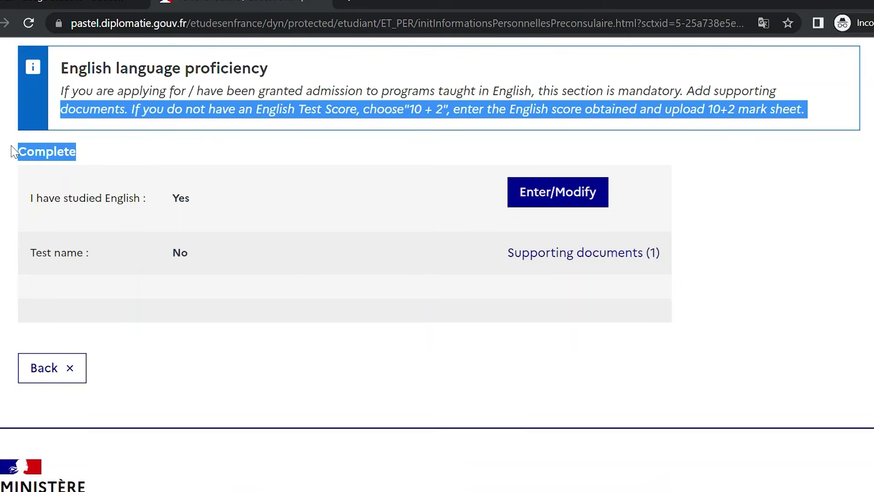
Go back to the application overview and scroll down to 'Verify your entries and submit'
{"action": "left_click", "coordinate": [56, 375]}
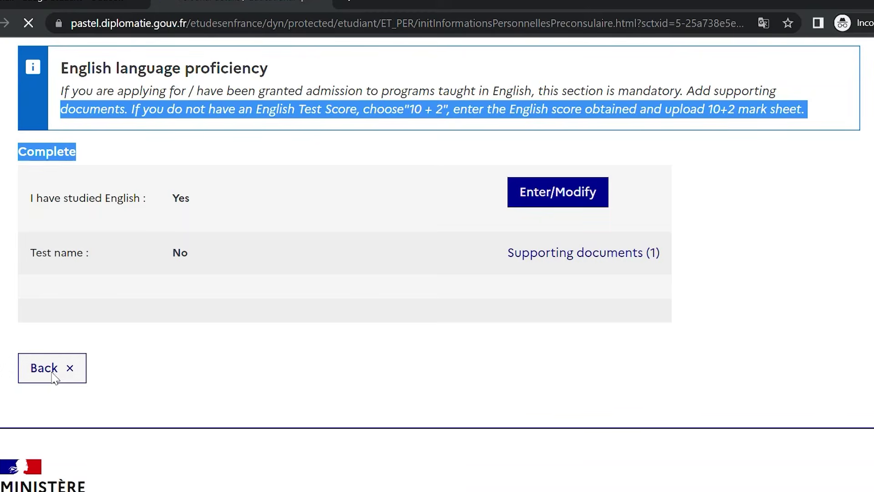
{"action": "scroll", "coordinate": [437, 265], "scroll_direction": "down", "scroll_amount": 3}
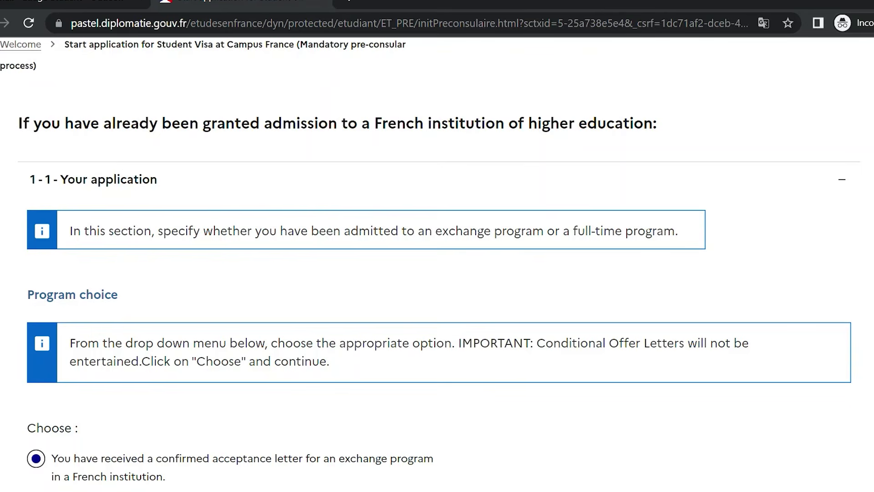
{"action": "scroll", "coordinate": [437, 264], "scroll_direction": "down", "scroll_amount": 3}
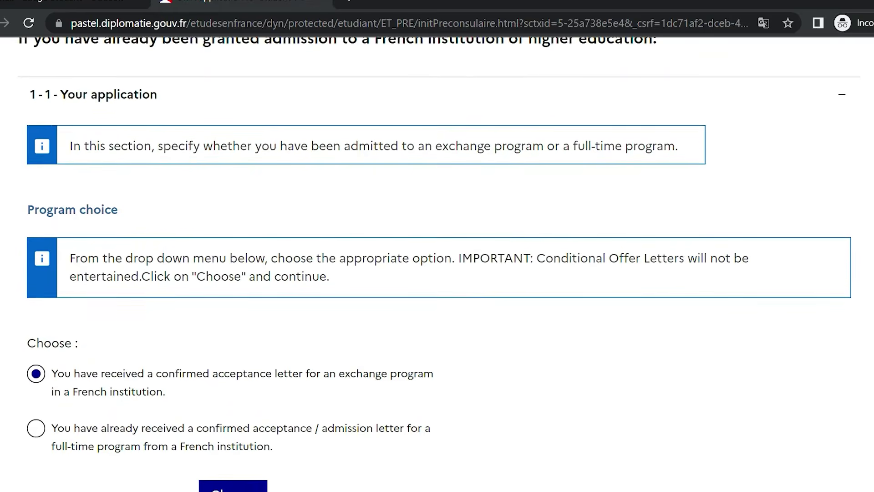
{"action": "scroll", "coordinate": [438, 264], "scroll_direction": "down", "scroll_amount": 5}
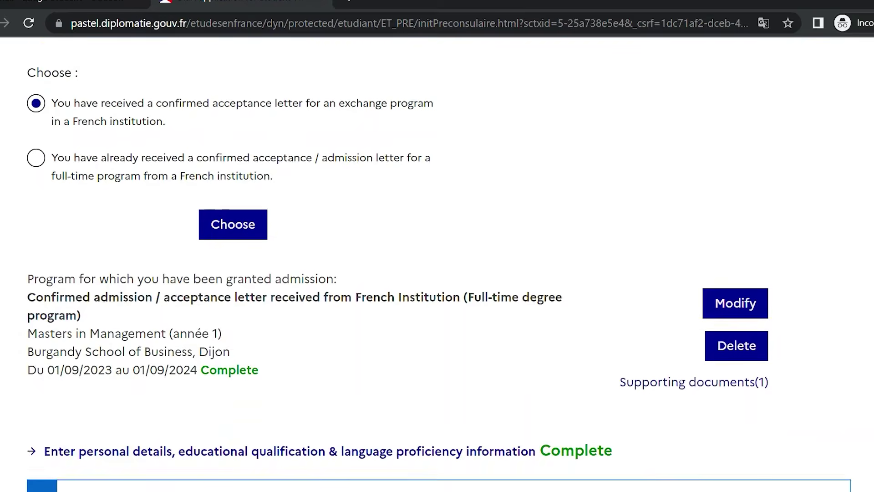
{"action": "scroll", "coordinate": [437, 264], "scroll_direction": "up", "scroll_amount": 3}
{"action": "scroll", "coordinate": [438, 264], "scroll_direction": "up", "scroll_amount": 3}
{"action": "scroll", "coordinate": [438, 264], "scroll_direction": "down", "scroll_amount": 3}
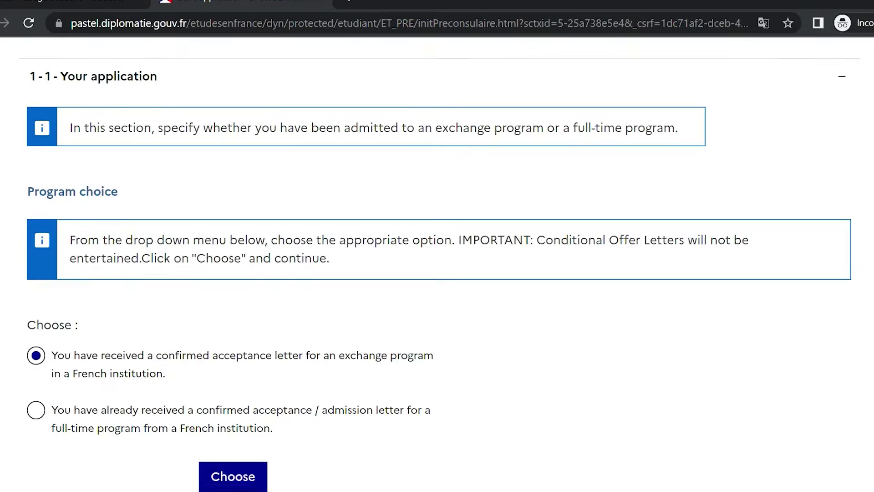
{"action": "scroll", "coordinate": [437, 264], "scroll_direction": "down", "scroll_amount": 5}
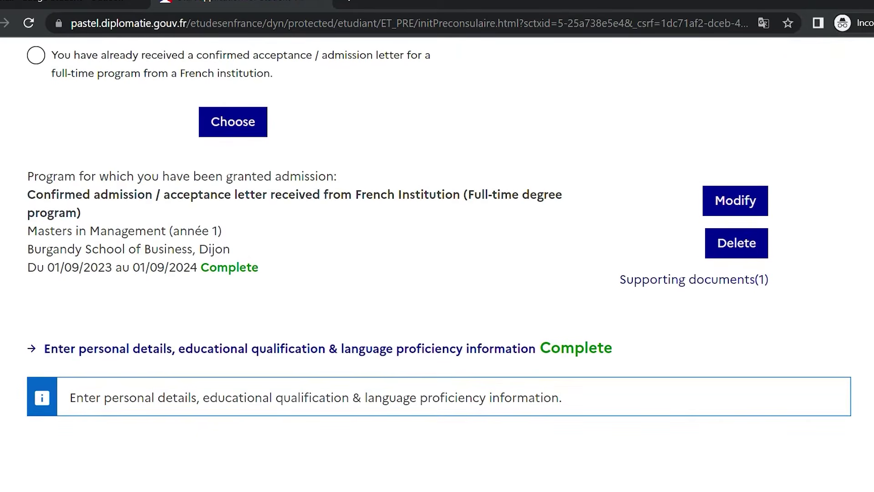
{"action": "scroll", "coordinate": [94, 382], "scroll_direction": "down", "scroll_amount": 1}
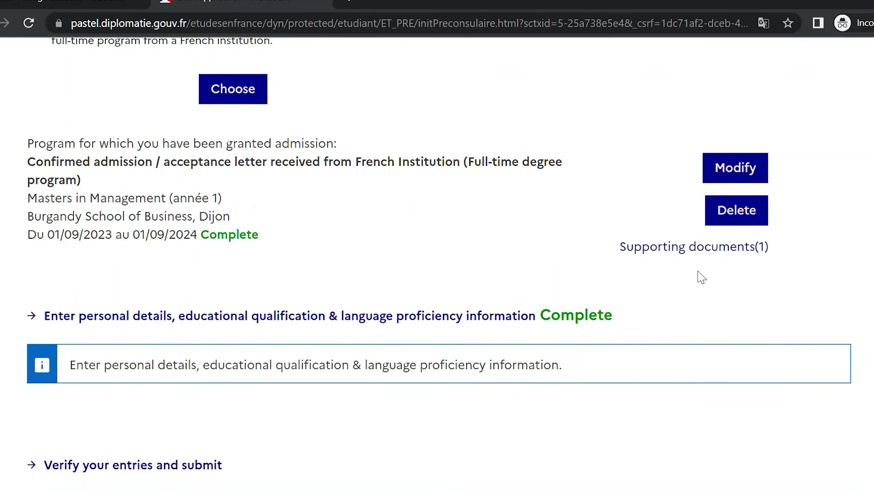
{"action": "scroll", "coordinate": [330, 296], "scroll_direction": "down", "scroll_amount": 3}
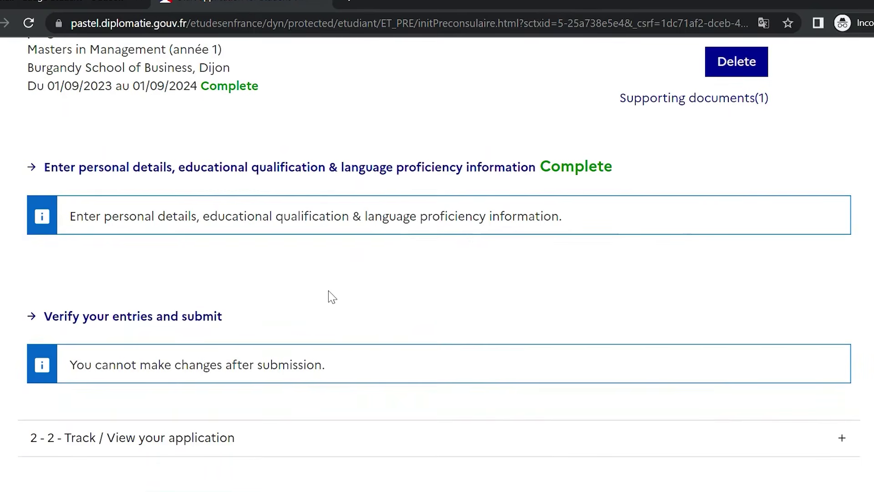
On the verify-and-submit page, tick the accuracy and study-project prerequisites declarations
{"action": "left_click", "coordinate": [126, 318]}
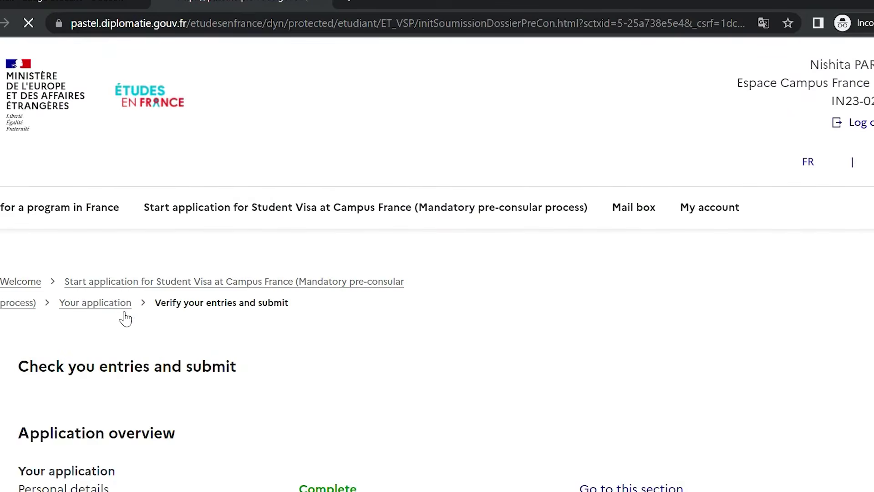
{"action": "scroll", "coordinate": [437, 264], "scroll_direction": "down", "scroll_amount": 5}
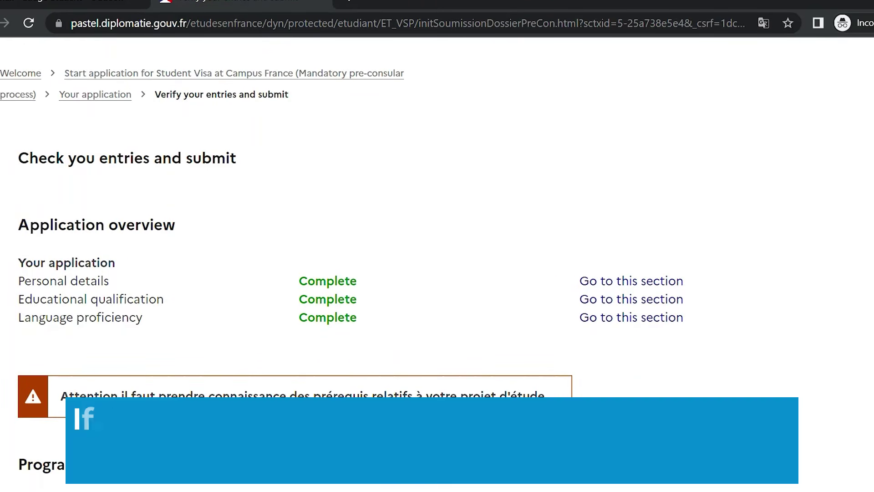
{"action": "scroll", "coordinate": [438, 264], "scroll_direction": "down", "scroll_amount": 2}
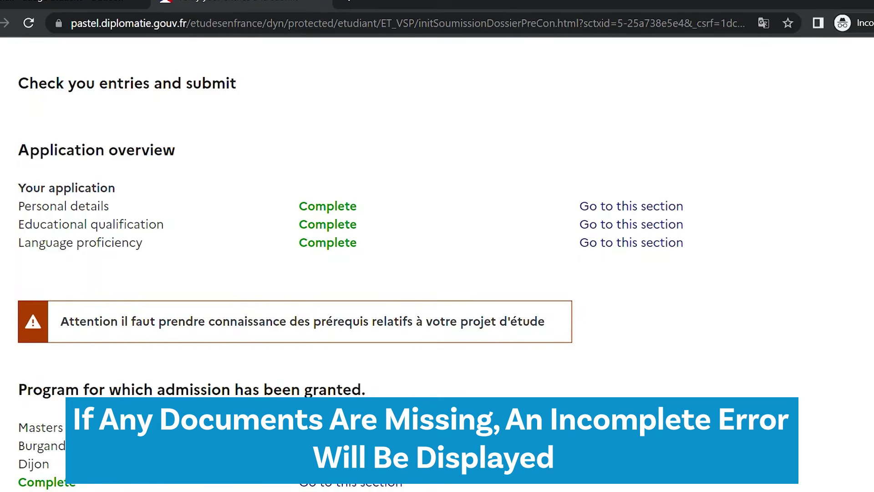
{"action": "scroll", "coordinate": [351, 273], "scroll_direction": "down", "scroll_amount": 3}
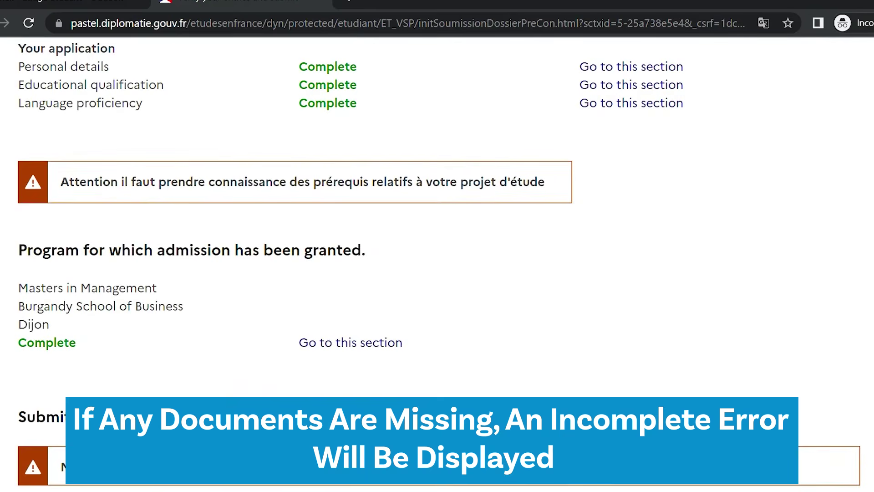
{"action": "scroll", "coordinate": [439, 259], "scroll_direction": "down", "scroll_amount": 4}
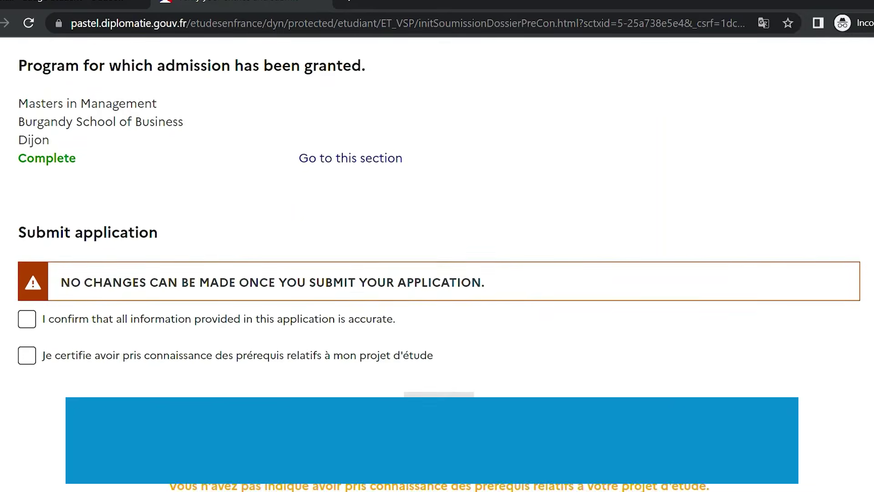
{"action": "left_click_drag", "start_coordinate": [494, 297], "coordinate": [260, 265]}
{"action": "left_click", "coordinate": [107, 324]}
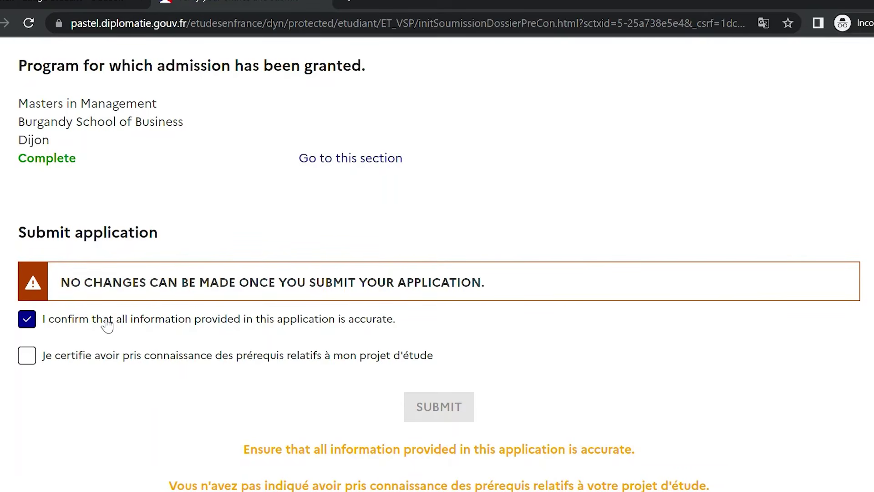
{"action": "left_click", "coordinate": [121, 362]}
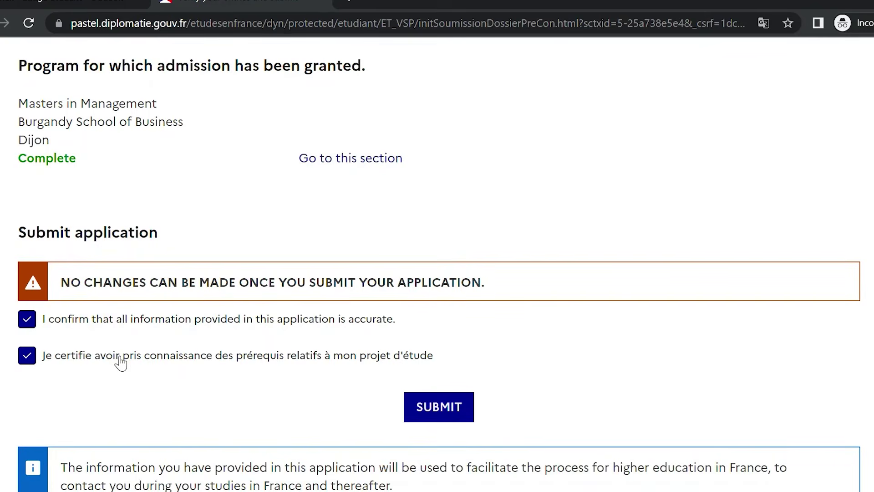